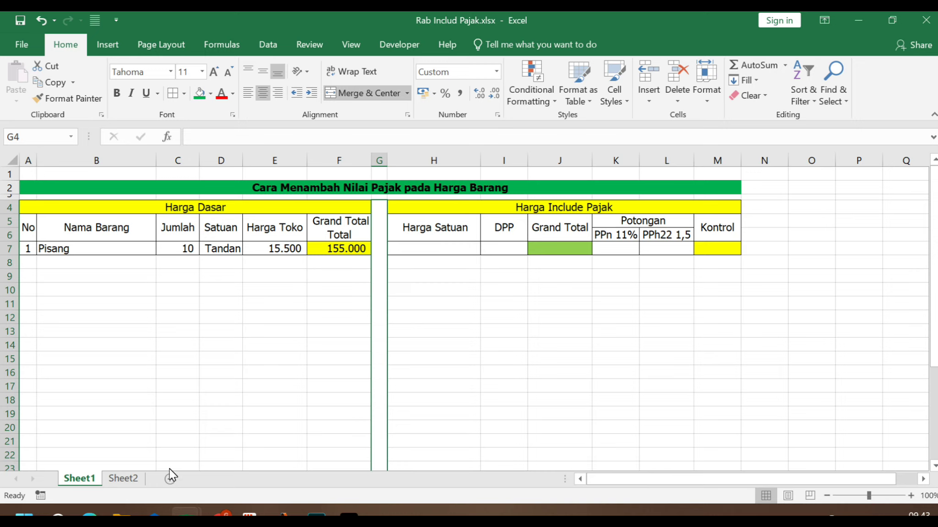
# Examine the sheet title, the Harga Dasar heading and the cells of the Pisang row on Sheet1.
pyautogui.click(299, 187)
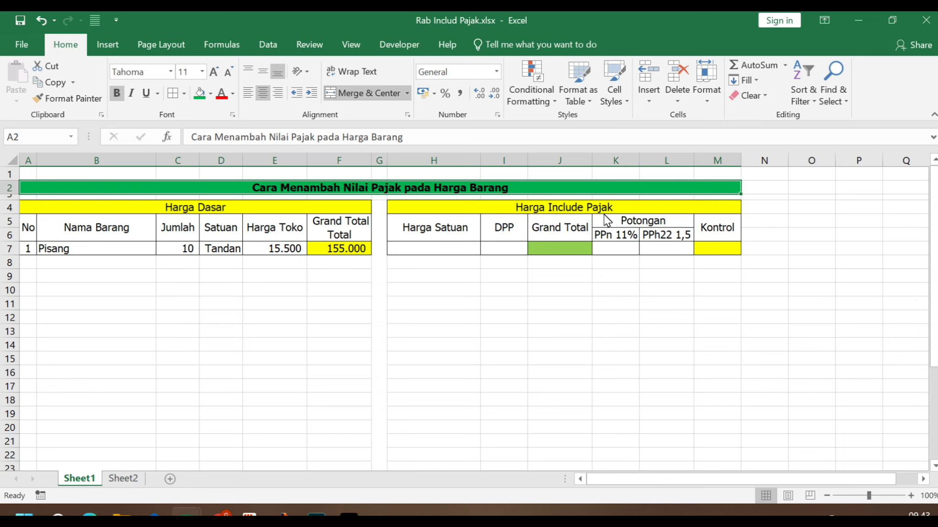
pyautogui.click(193, 206)
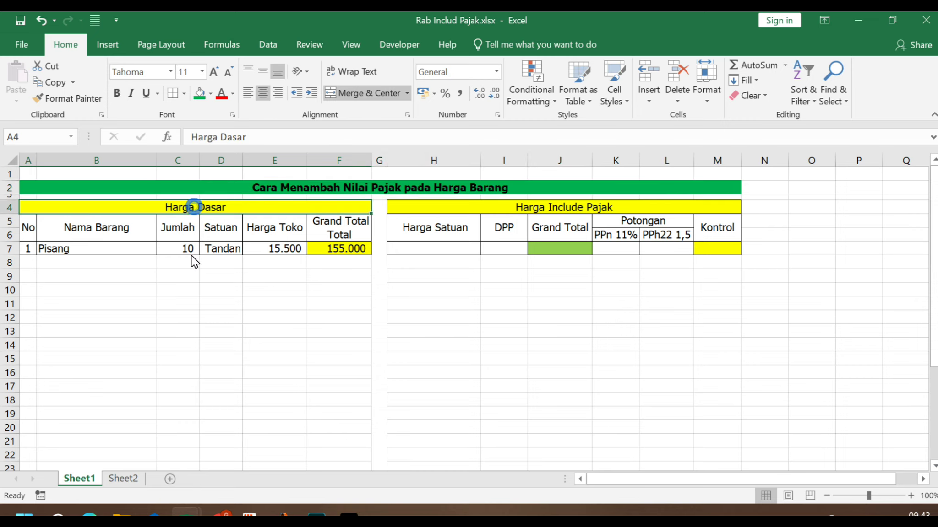
pyautogui.click(213, 207)
pyautogui.click(247, 209)
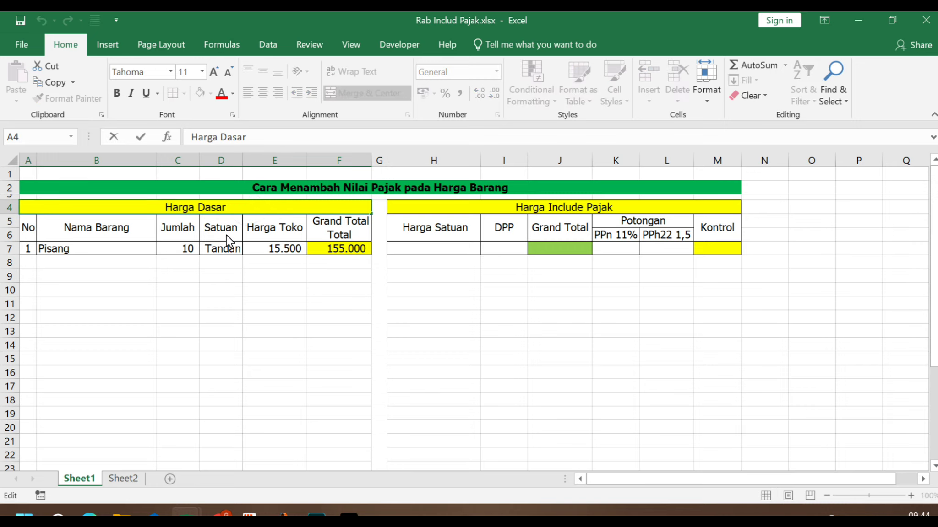
pyautogui.click(232, 228)
pyautogui.click(213, 249)
pyautogui.click(179, 249)
pyautogui.click(93, 250)
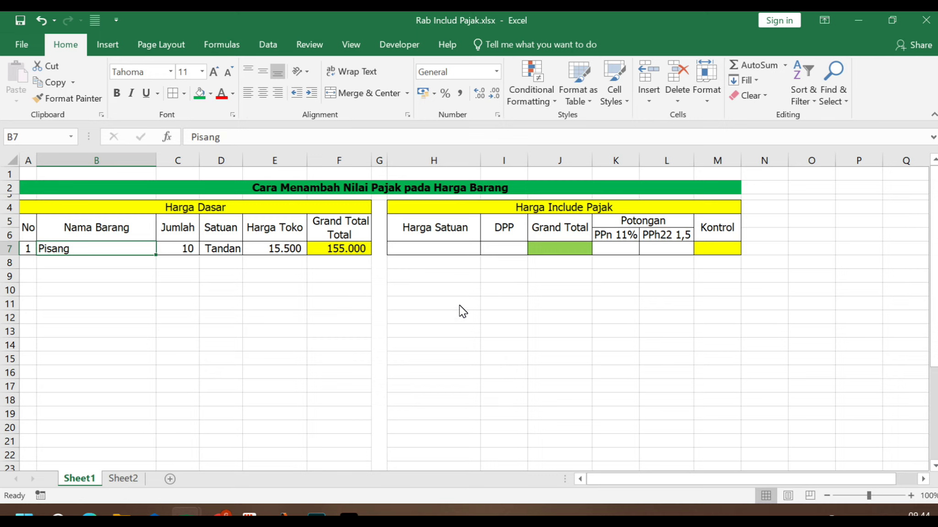
# Enter the note "Belanja Minimal 2juta> baru kena Pot. PPn & PPh." in cell H10.
pyautogui.click(451, 295)
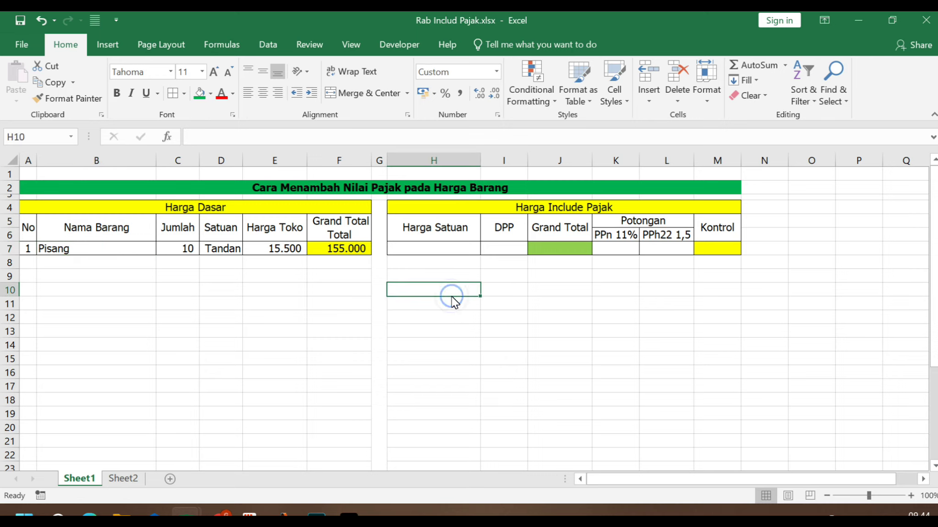
pyautogui.write('Belanja')
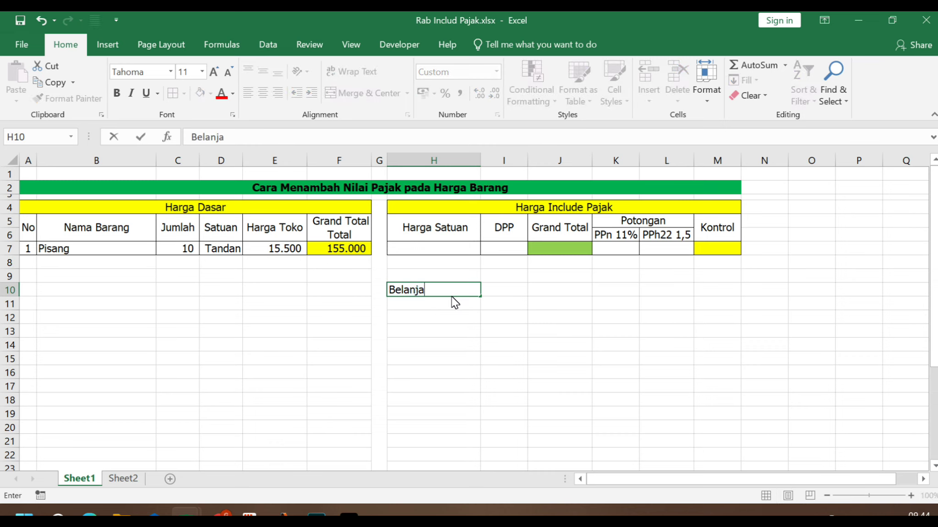
pyautogui.write(' Minimal 2juta')
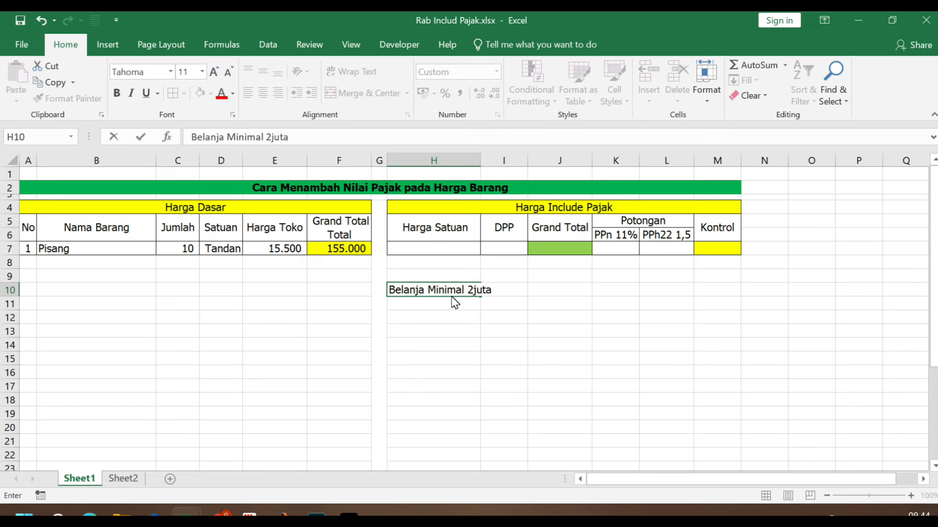
pyautogui.write('> baru p')
pyautogui.press('BackSpace')
pyautogui.write('kena P')
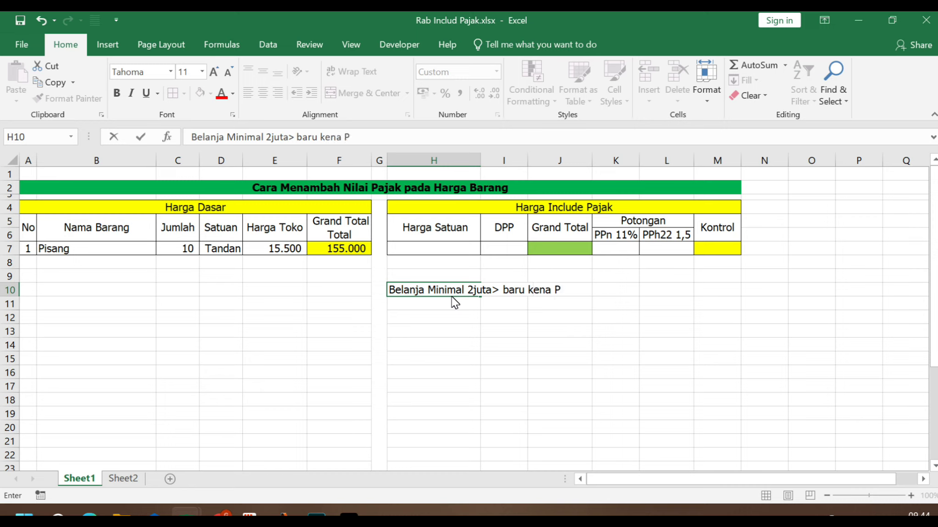
pyautogui.write('ot. PPn & PPh')
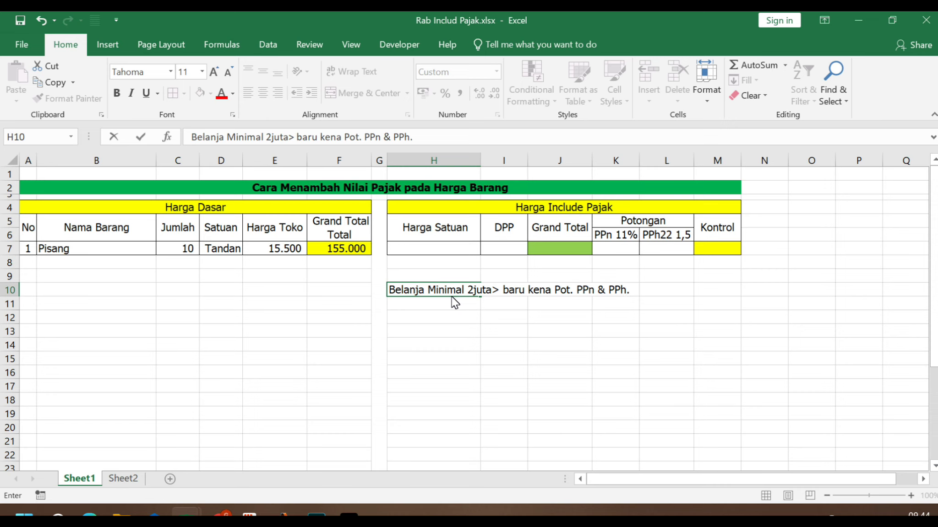
pyautogui.write('.')
pyautogui.click(499, 378)
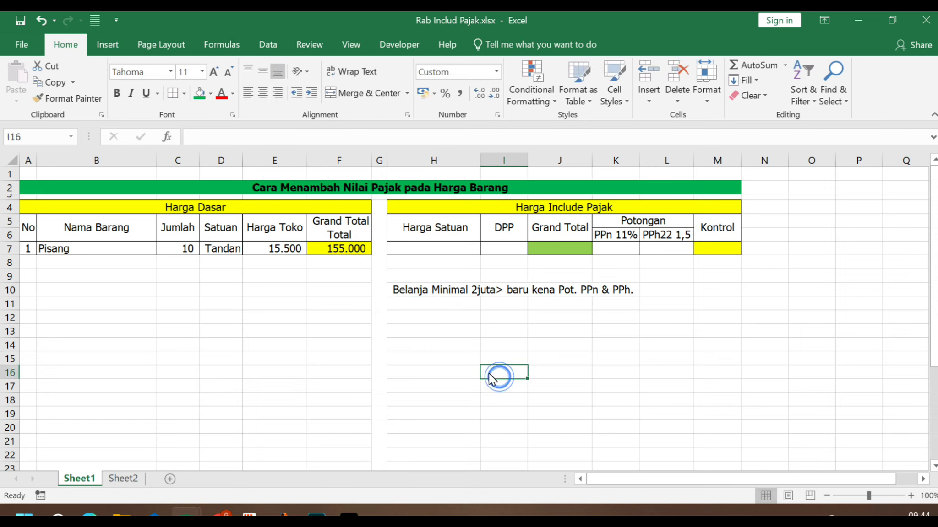
pyautogui.click(433, 293)
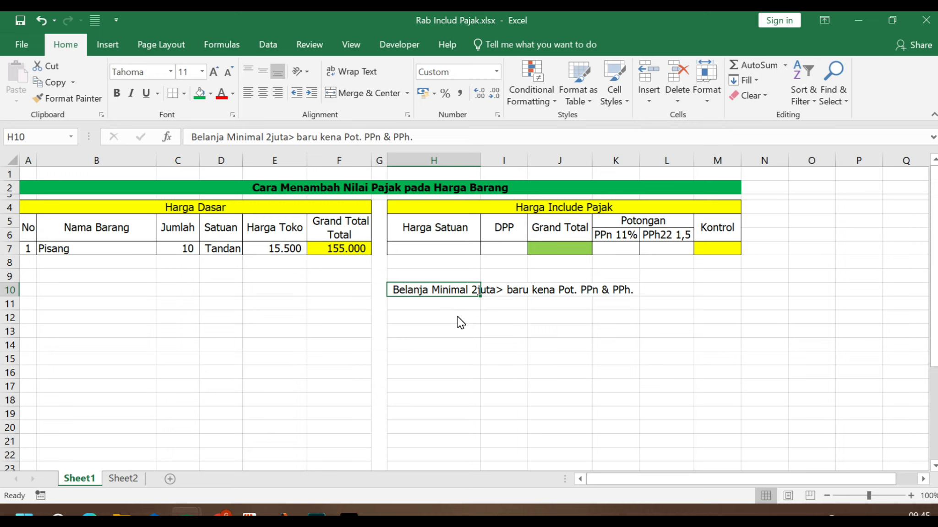
pyautogui.click(594, 317)
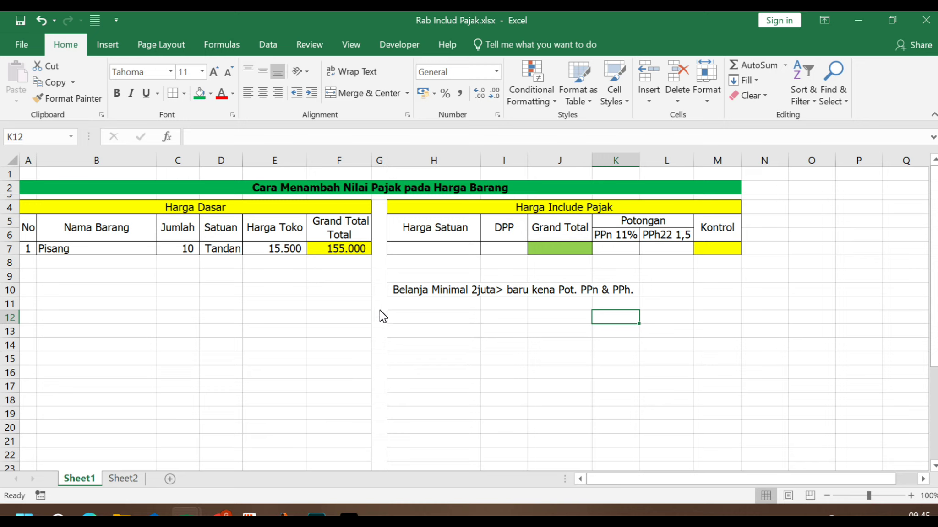
pyautogui.click(382, 257)
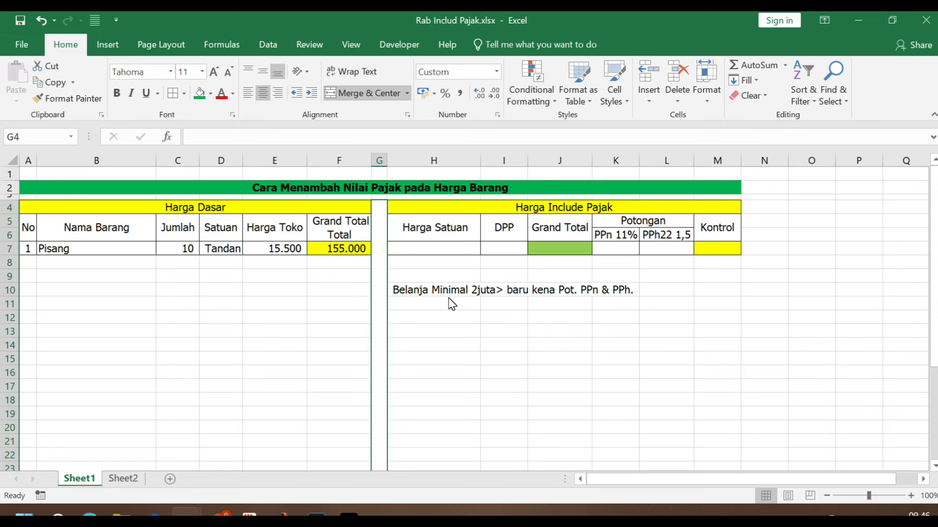
pyautogui.click(462, 345)
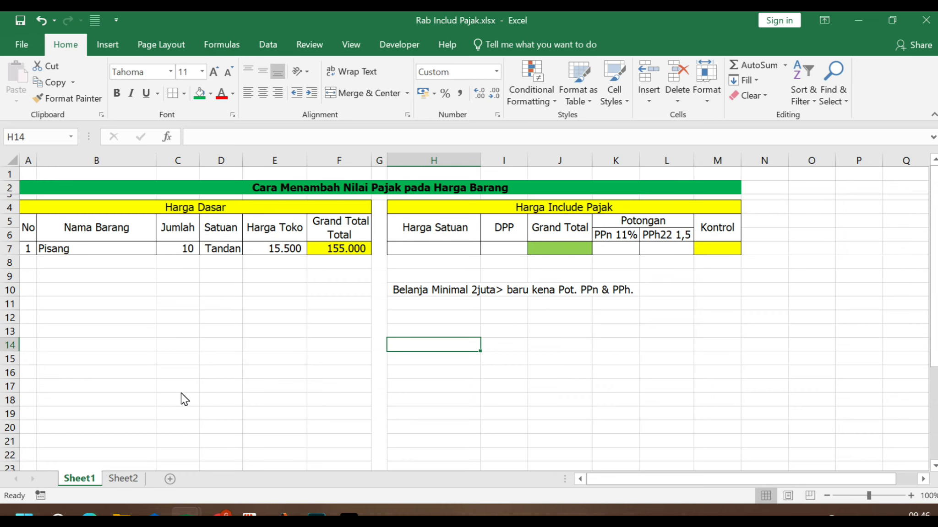
# Examine the three numbered questions about PPN, PPh and the 98,5 figure on Sheet2.
pyautogui.click(130, 479)
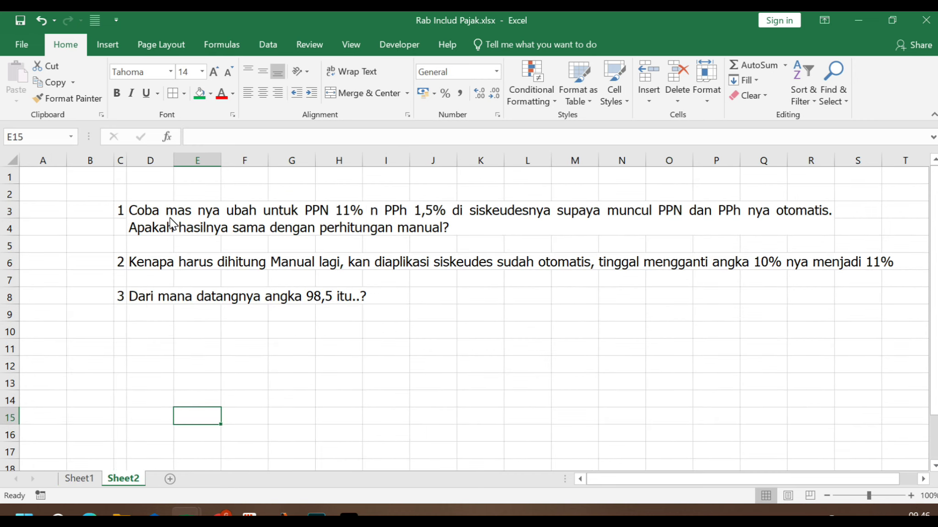
pyautogui.click(481, 214)
pyautogui.click(192, 263)
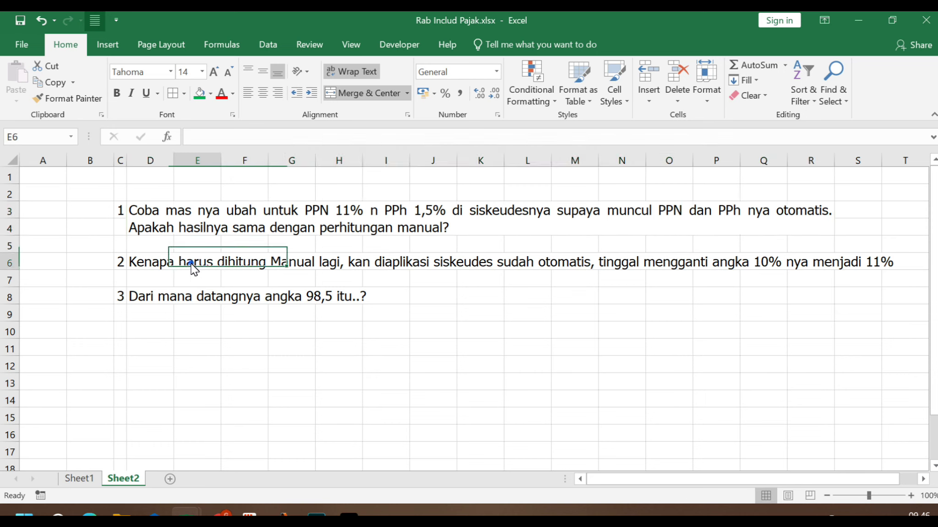
pyautogui.click(149, 296)
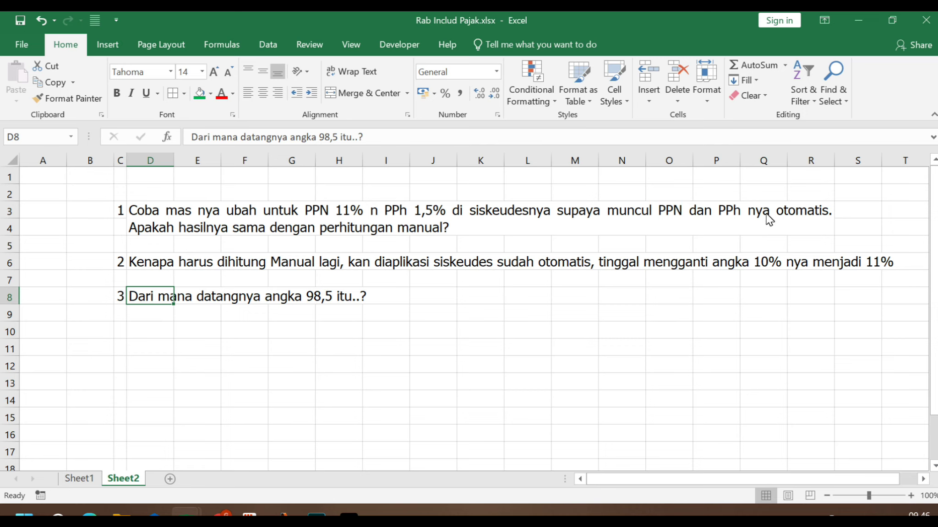
pyautogui.click(797, 217)
pyautogui.click(495, 225)
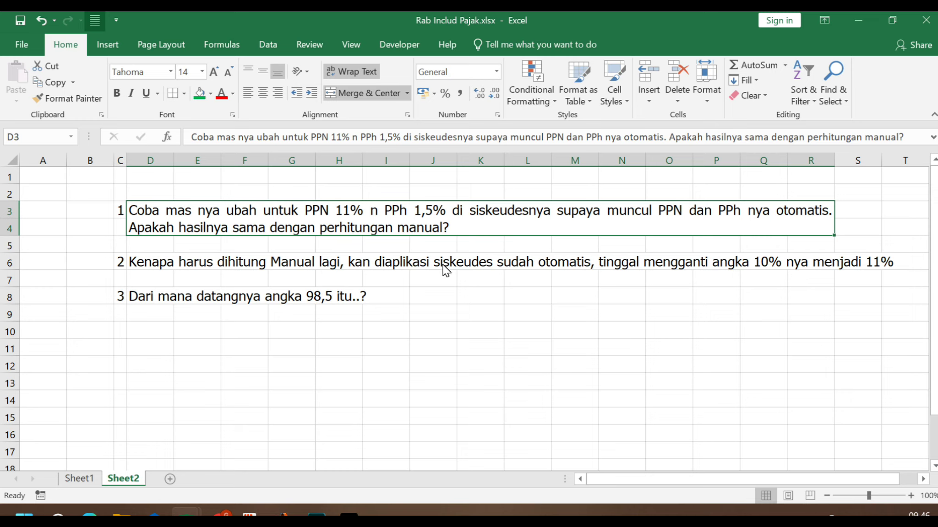
pyautogui.click(169, 264)
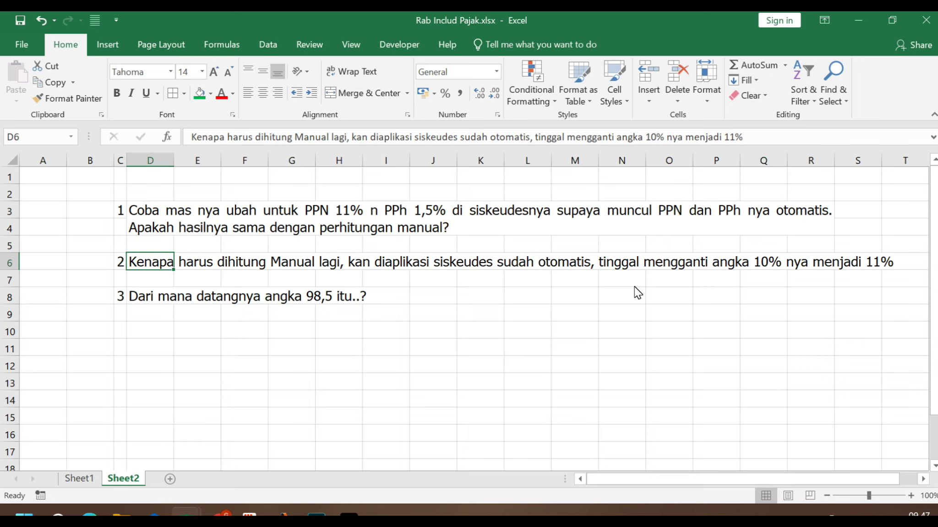
pyautogui.click(148, 296)
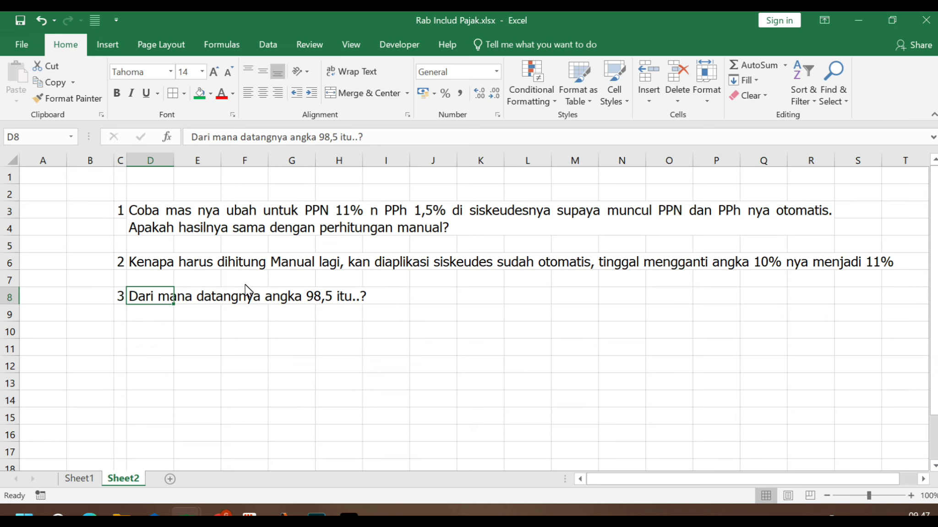
# Return to Sheet1 and delete the minimum-purchase note from cell H10.
pyautogui.click(76, 478)
pyautogui.click(340, 306)
pyautogui.click(407, 289)
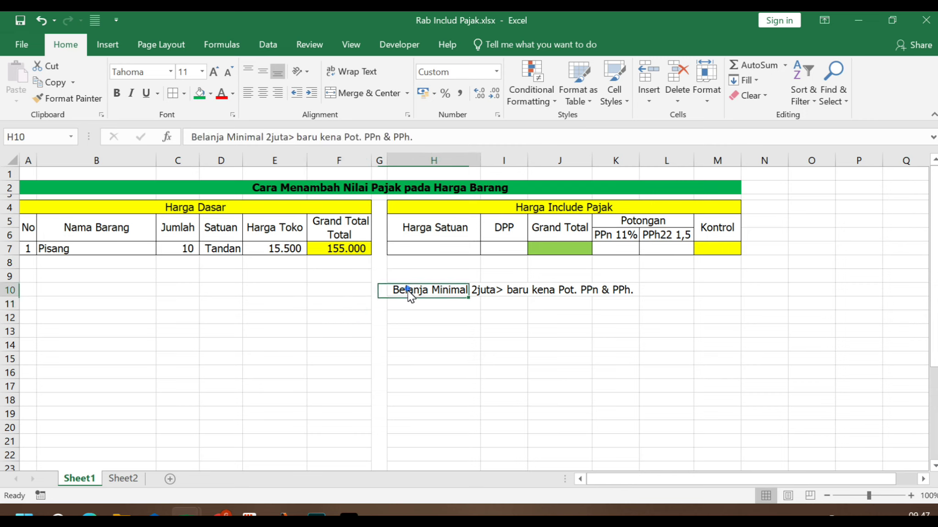
pyautogui.press('BackSpace')
pyautogui.click(370, 354)
pyautogui.click(186, 317)
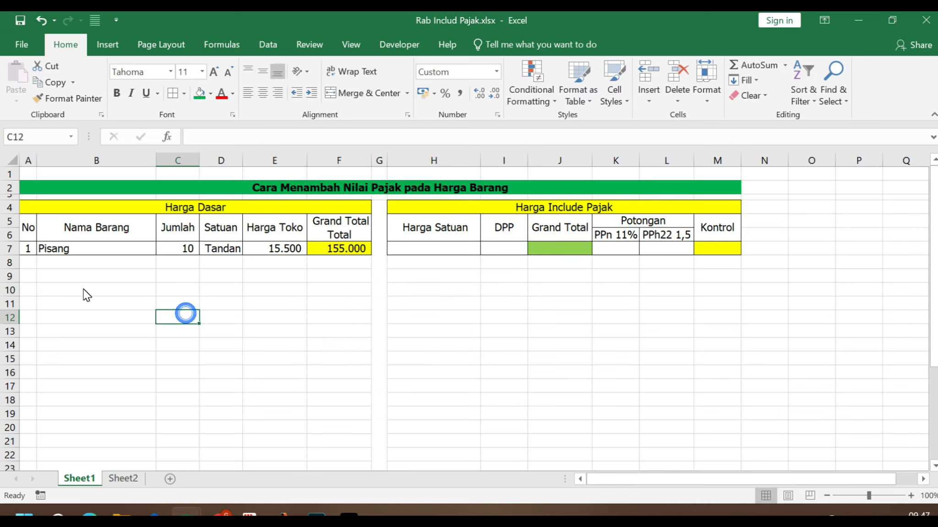
# Add item number 2, "Kacang Hijau", in row 8 below Pisang.
pyautogui.click(30, 261)
pyautogui.click(216, 277)
pyautogui.click(27, 262)
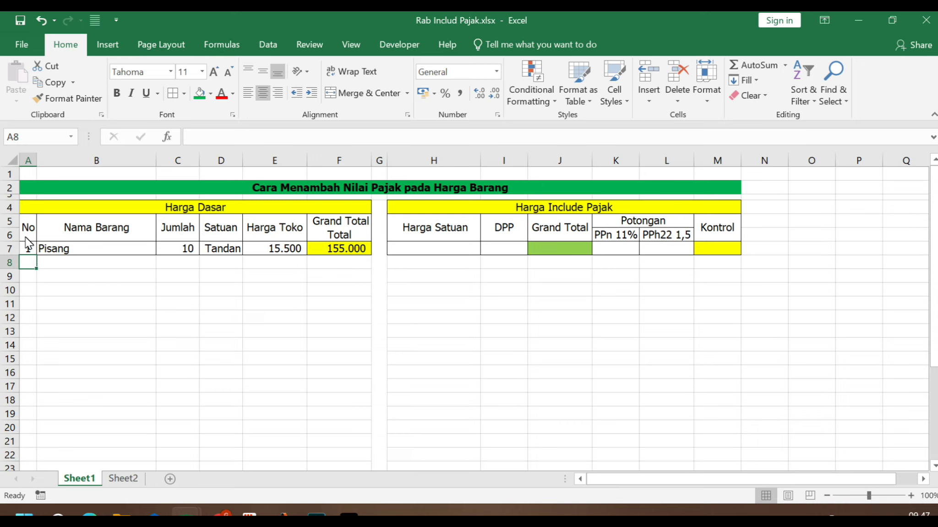
pyautogui.write('2')
pyautogui.press('Tab')
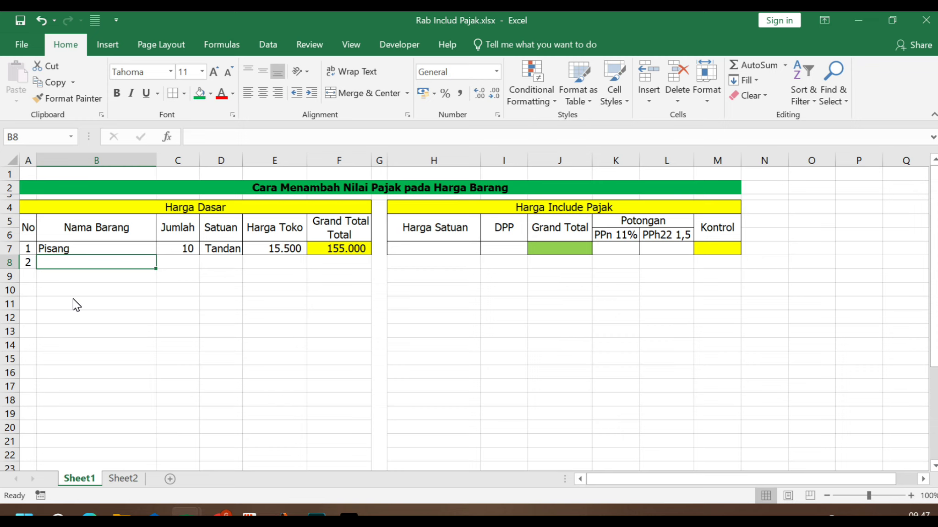
pyautogui.write('Kacang Hijau')
pyautogui.press('Return')
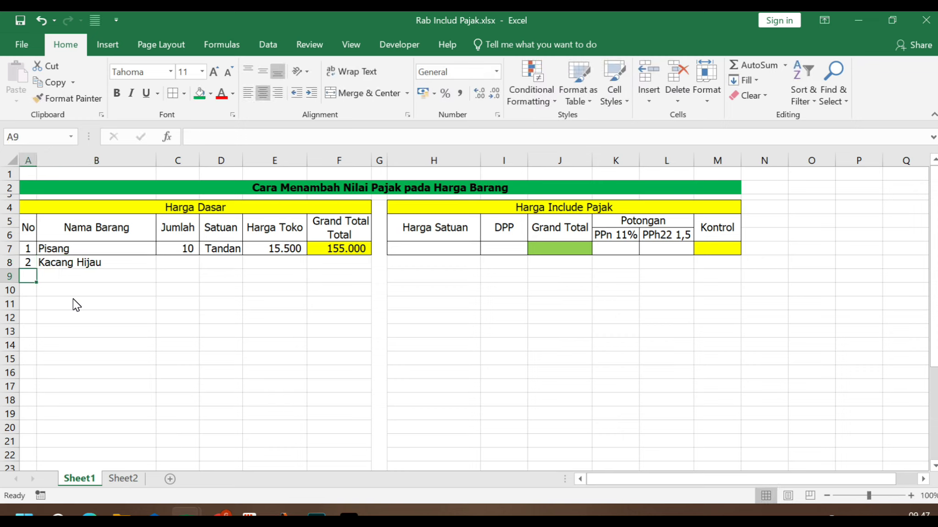
# Add item 3 "Apel" in row 9 and item 4 "Mangga" in row 10.
pyautogui.write('3')
pyautogui.press('Tab')
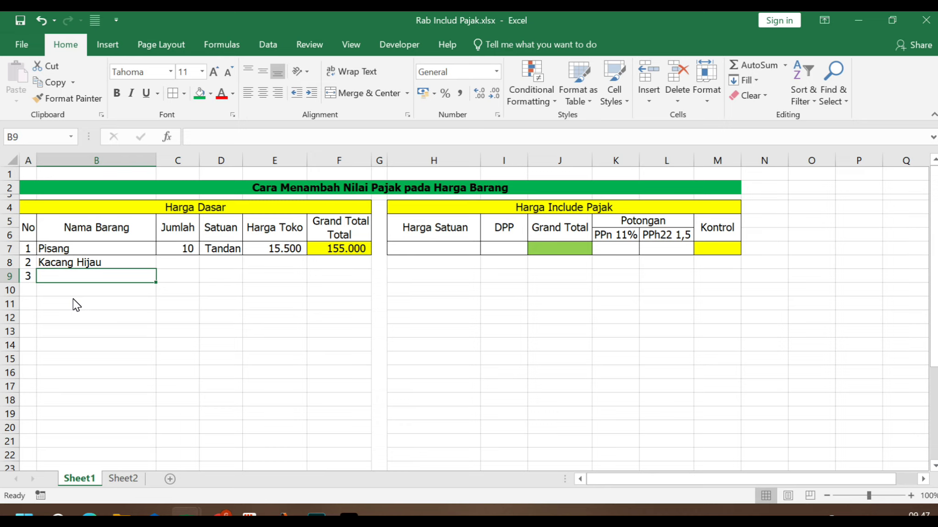
pyautogui.write('Apel')
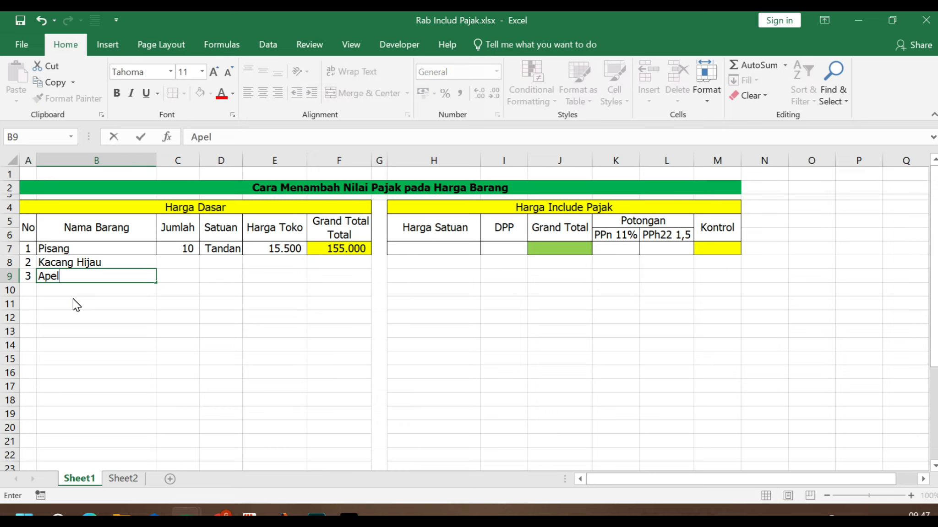
pyautogui.press('Return')
pyautogui.write('4')
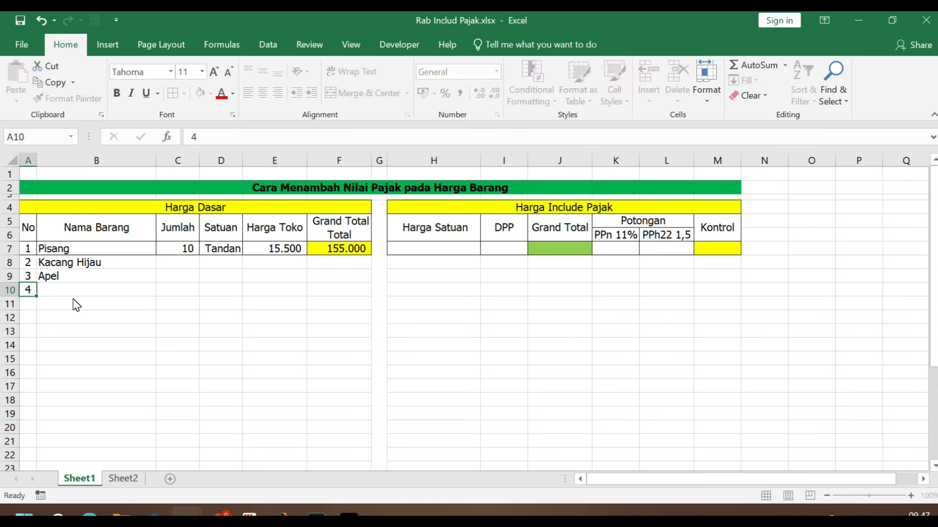
pyautogui.press('Tab')
pyautogui.write('Mangga')
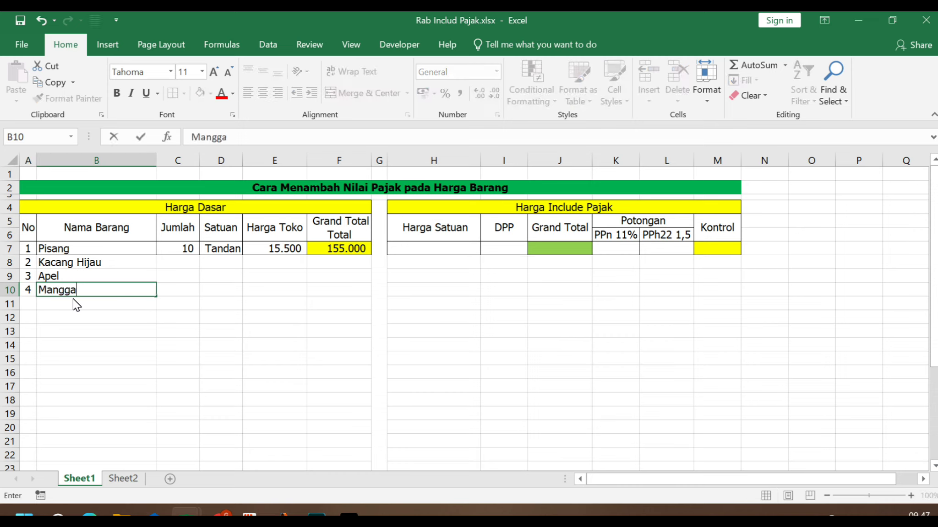
pyautogui.press('Return')
# Add item number 5, "dan seterusnya", in row 11 of the Harga Dasar table.
pyautogui.write('5')
pyautogui.press('Tab')
pyautogui.write('d')
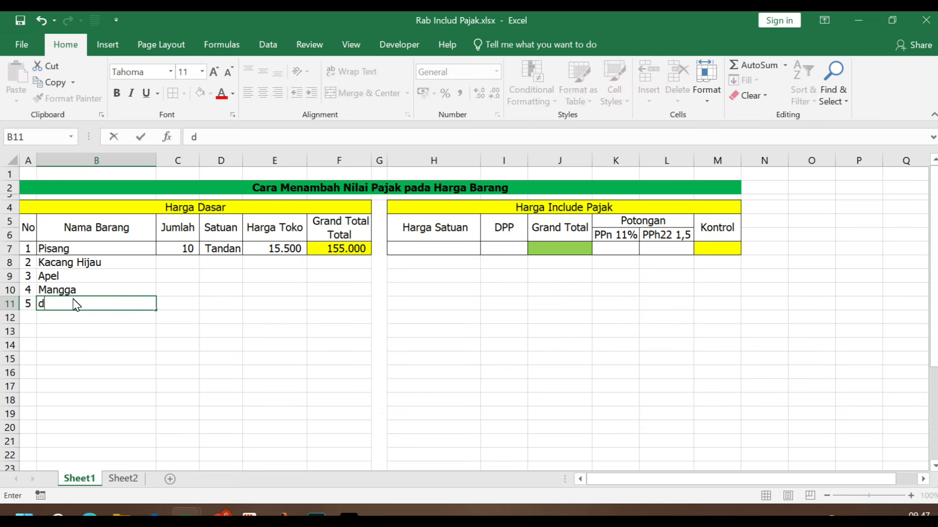
pyautogui.write('an seterusnya')
pyautogui.press('Tab')
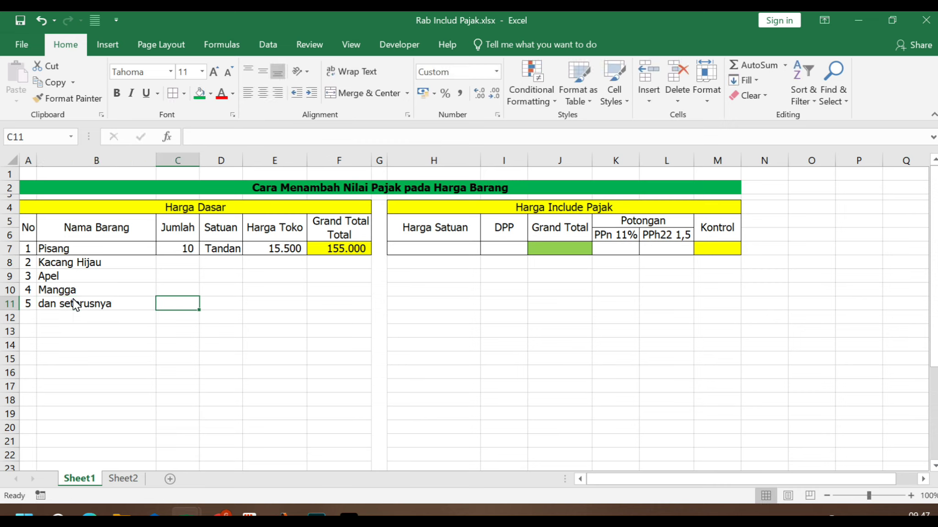
# Fill the Jumlah value 10 down to row 11 and enter Satuan as Kg in D8 to D10 and dst in D11.
pyautogui.click(187, 251)
pyautogui.moveTo(200, 255); pyautogui.dragTo(202, 317)
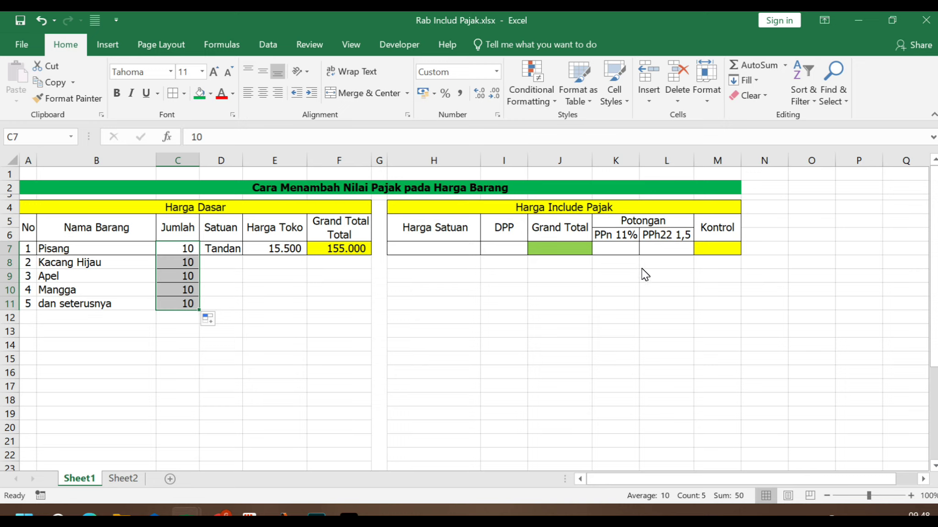
pyautogui.click(226, 263)
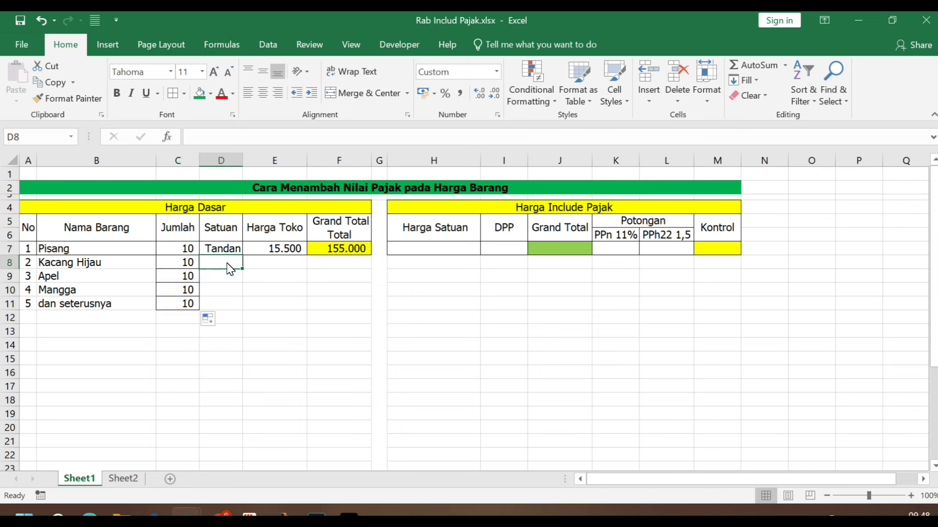
pyautogui.write('Kg')
pyautogui.press('Return')
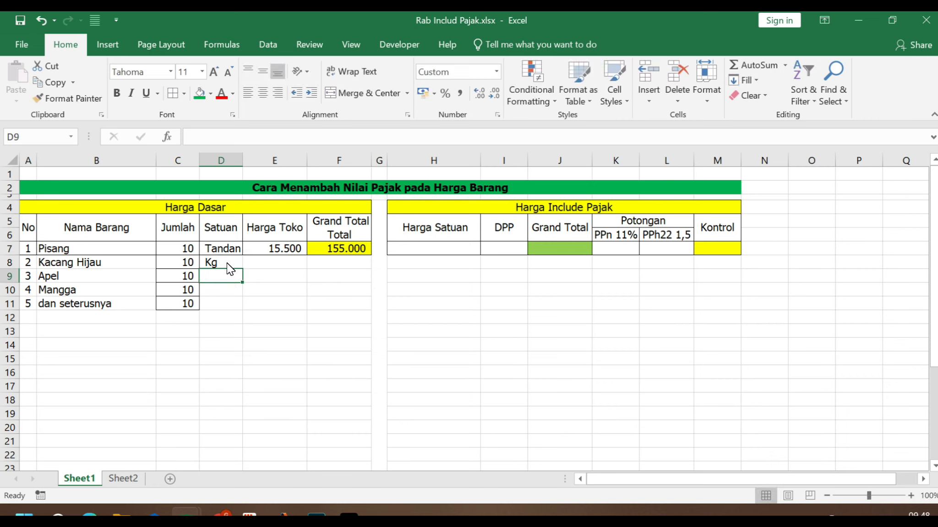
pyautogui.write('Kg')
pyautogui.press('Return')
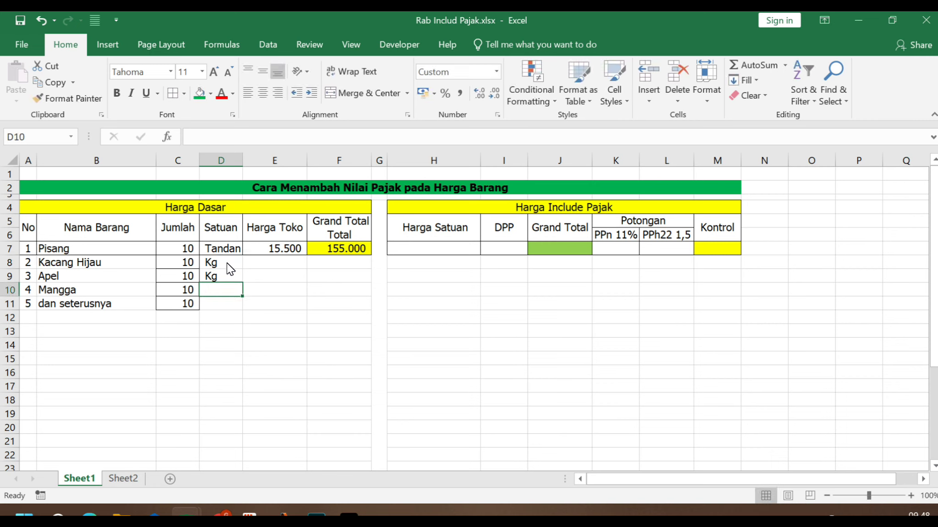
pyautogui.write('Kg')
pyautogui.press('Return')
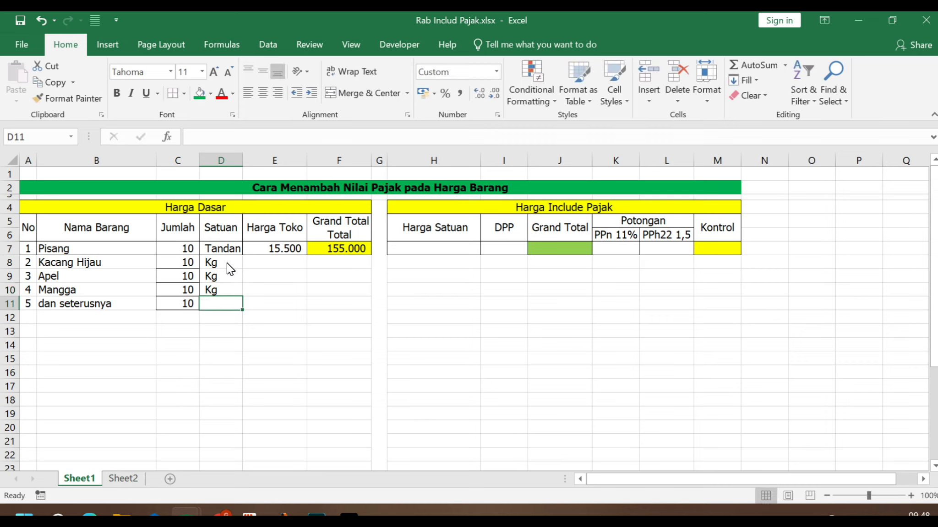
pyautogui.write('dst')
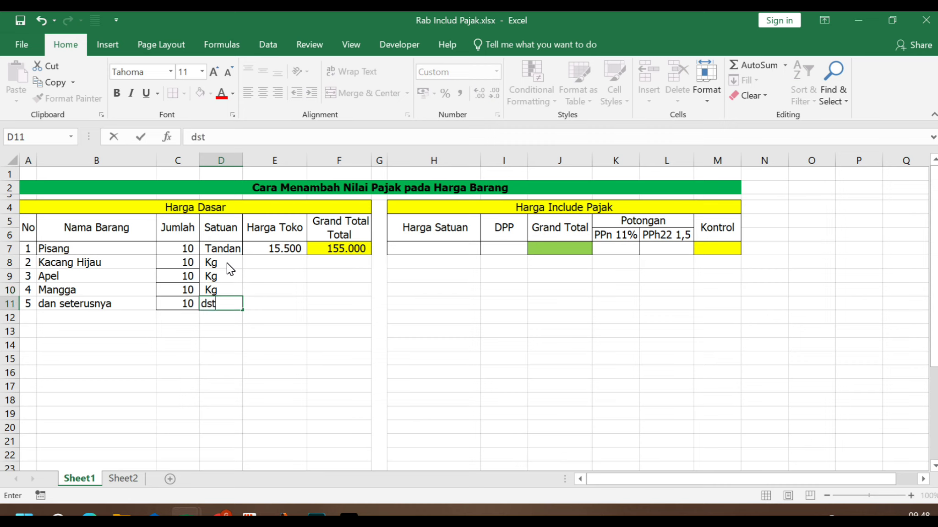
pyautogui.click(294, 346)
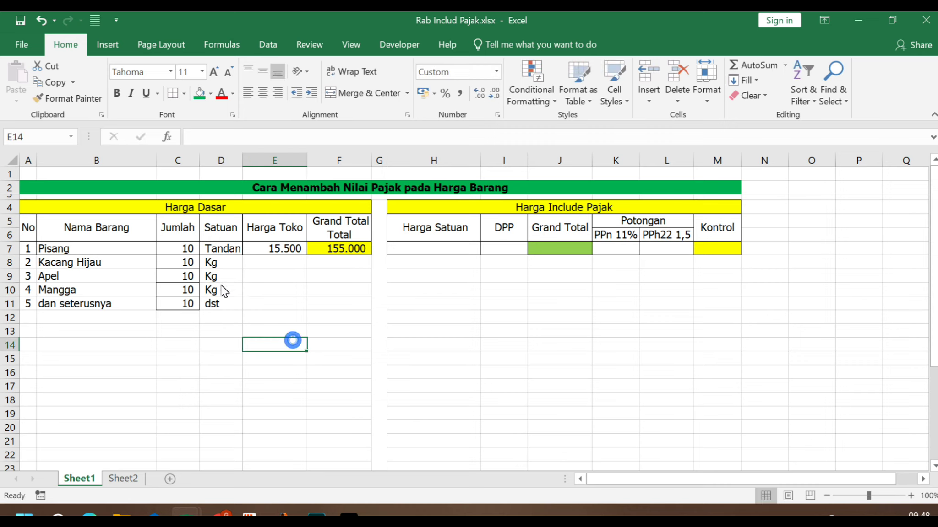
# Enter the Harga Toko prices 17000, 20000, 25000 and 50000 in cells E8 to E11.
pyautogui.click(279, 249)
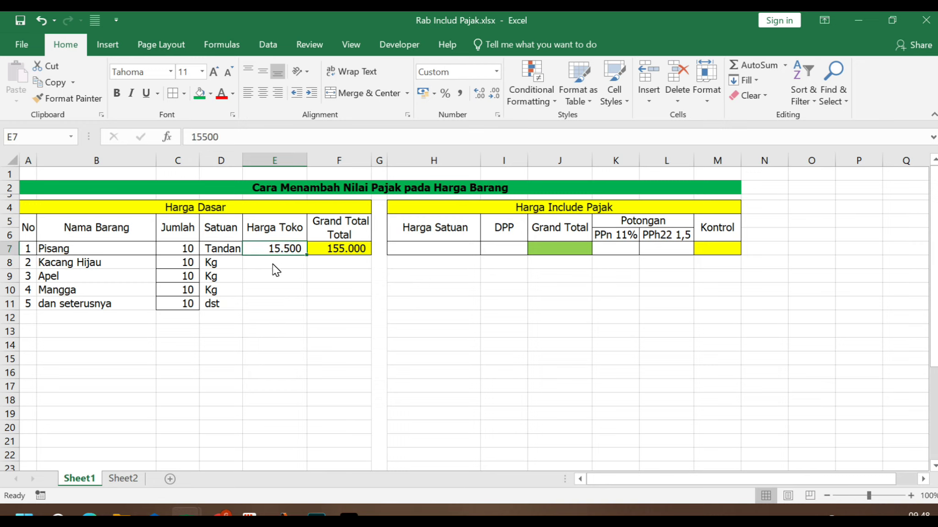
pyautogui.click(271, 262)
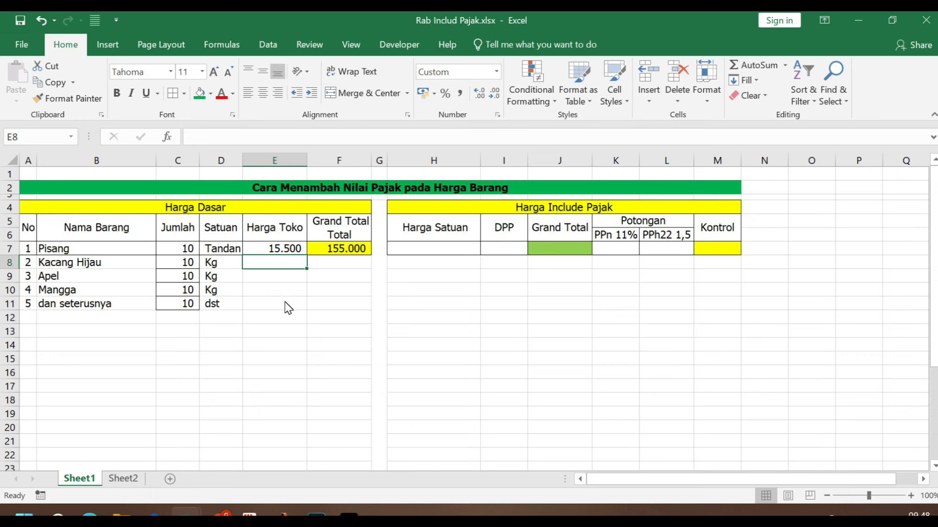
pyautogui.write('17000')
pyautogui.press('Return')
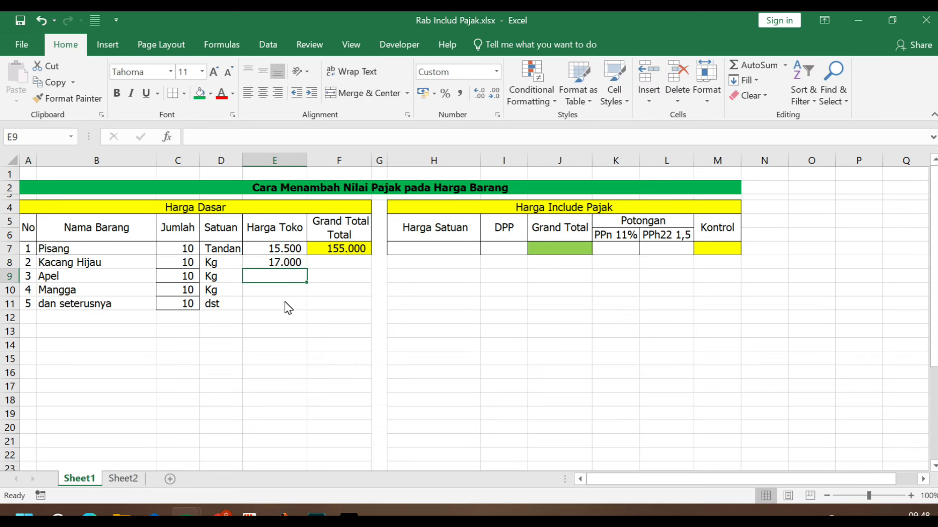
pyautogui.write('20000')
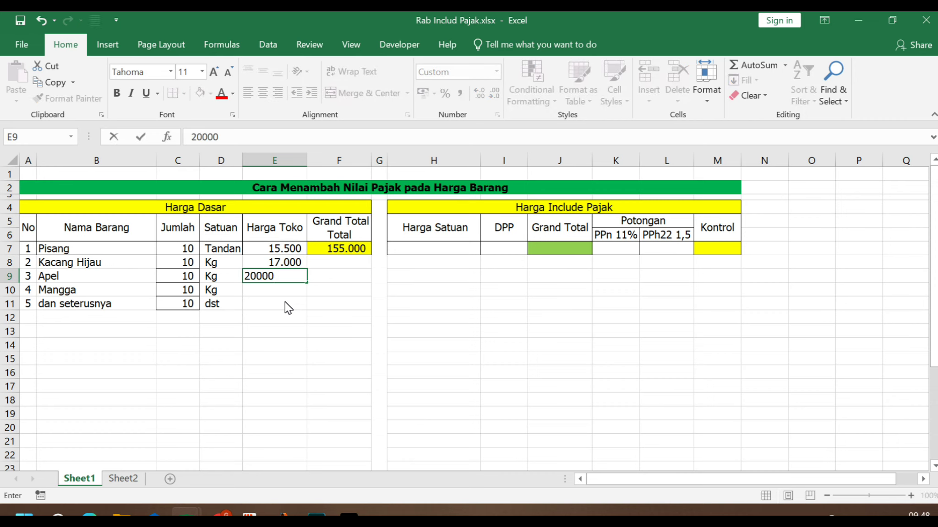
pyautogui.press('Return')
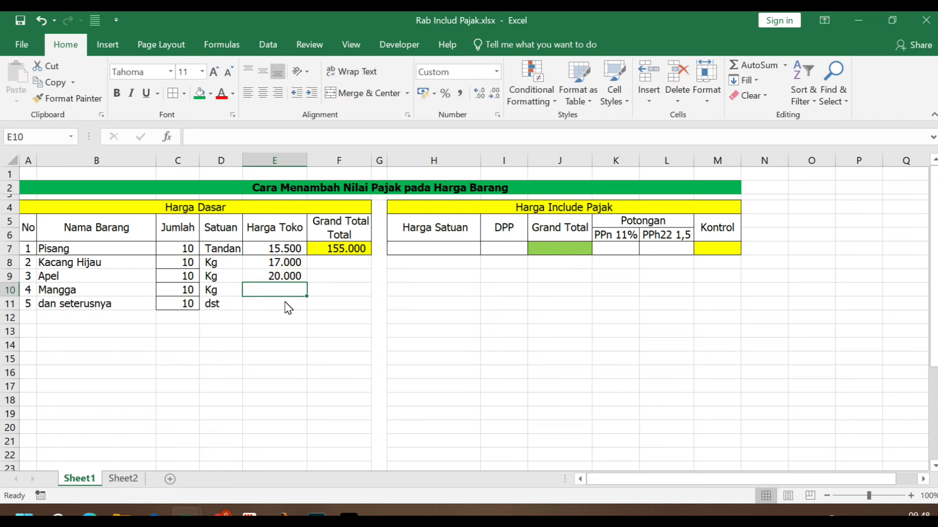
pyautogui.write('25000')
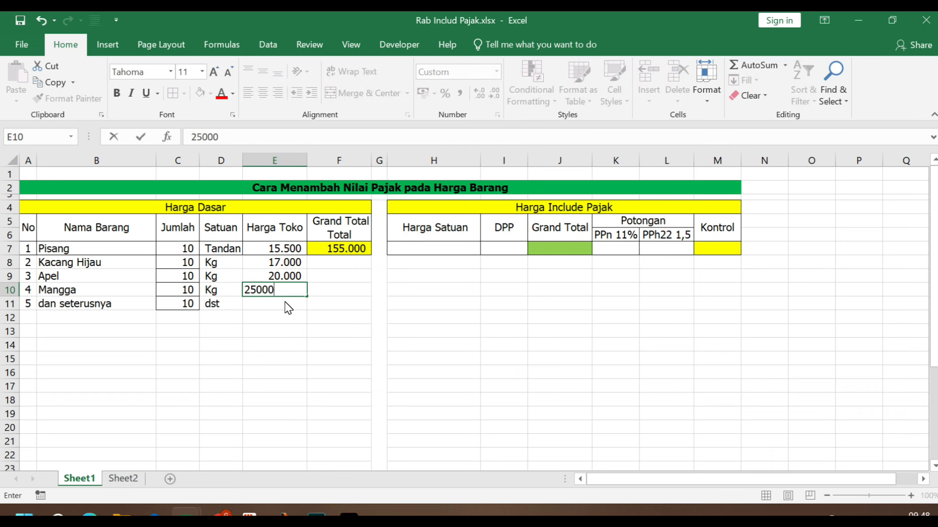
pyautogui.press('Return')
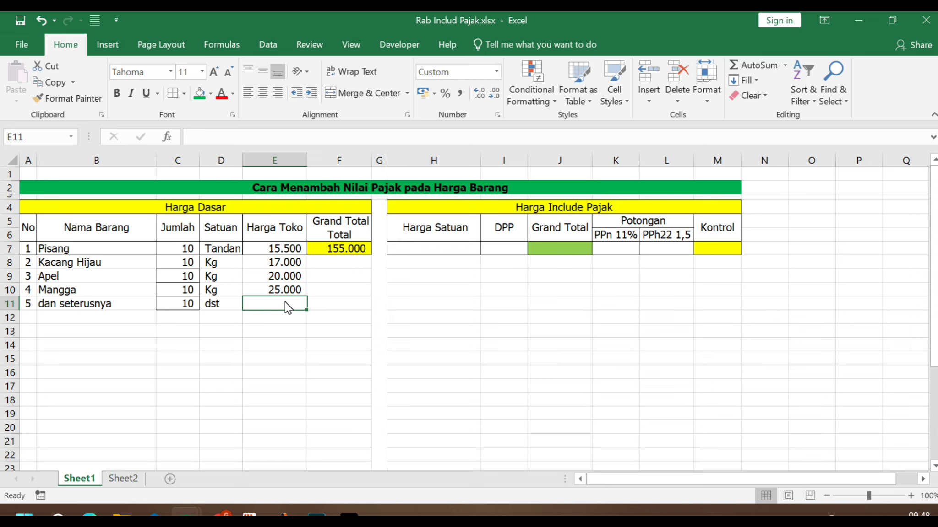
pyautogui.write('50000')
pyautogui.press('Return')
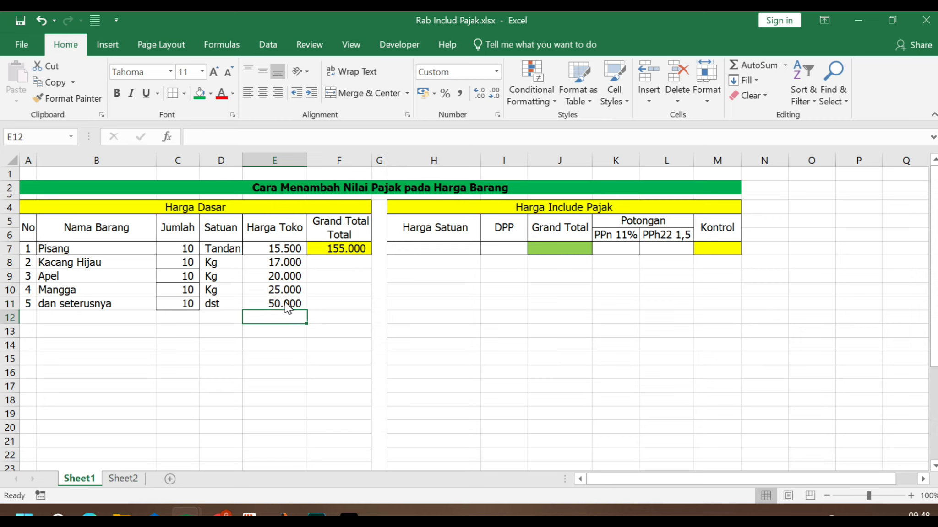
# Fill the Grand Total formula from F7 down to F11 and apply all borders to the Harga Dasar table from row 5 to row 11.
pyautogui.click(341, 251)
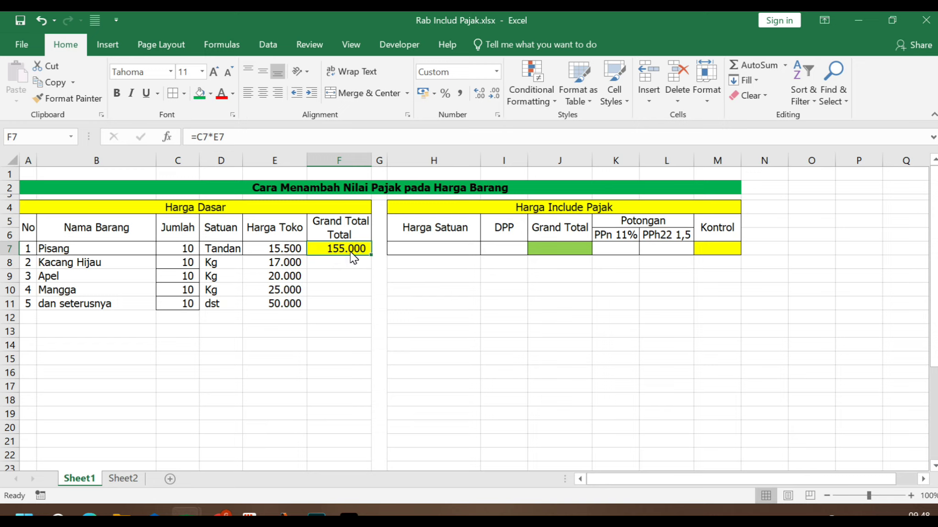
pyautogui.moveTo(371, 258)
pyautogui.mouseDown()
pyautogui.moveTo(368, 318)
pyautogui.moveTo(367, 306)
pyautogui.mouseUp()
pyautogui.click(349, 330)
pyautogui.moveTo(28, 227); pyautogui.dragTo(348, 305)
pyautogui.click(177, 95)
pyautogui.click(249, 243)
# Check the Grand Total formulas in cells F7 to F11 row by row.
pyautogui.click(343, 253)
pyautogui.click(343, 291)
pyautogui.click(344, 272)
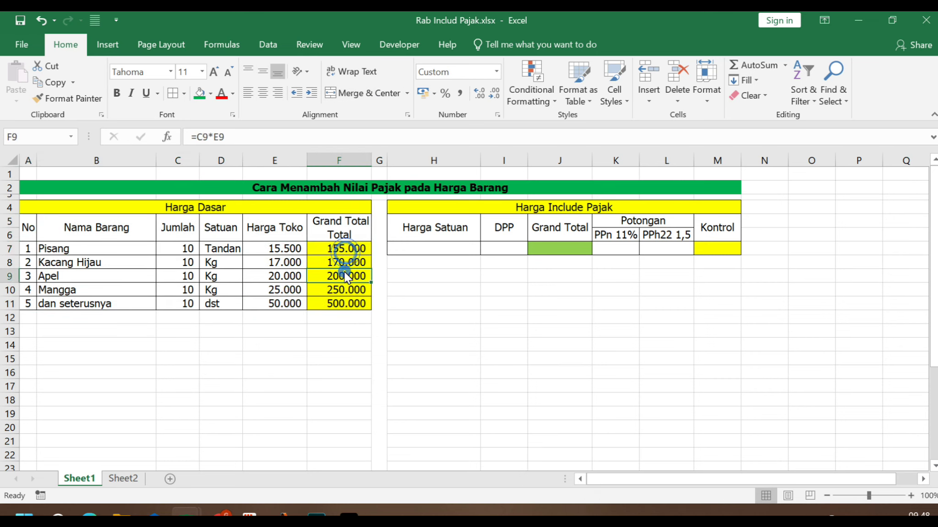
pyautogui.click(343, 250)
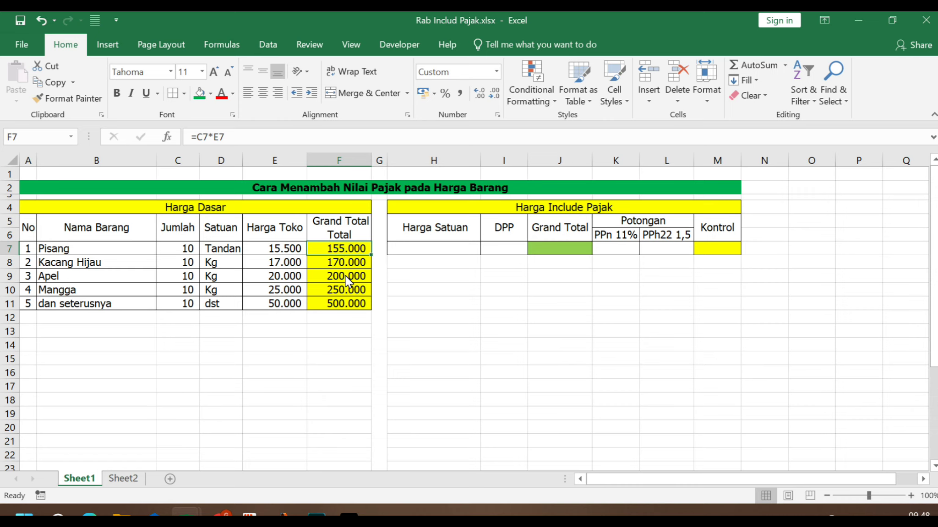
pyautogui.click(343, 262)
pyautogui.click(344, 275)
pyautogui.click(343, 290)
pyautogui.click(344, 303)
pyautogui.click(319, 372)
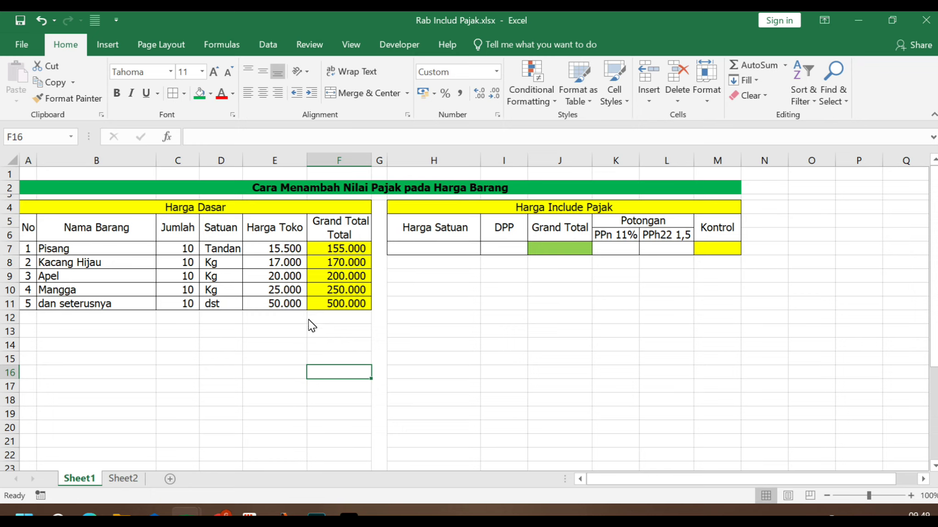
pyautogui.click(379, 296)
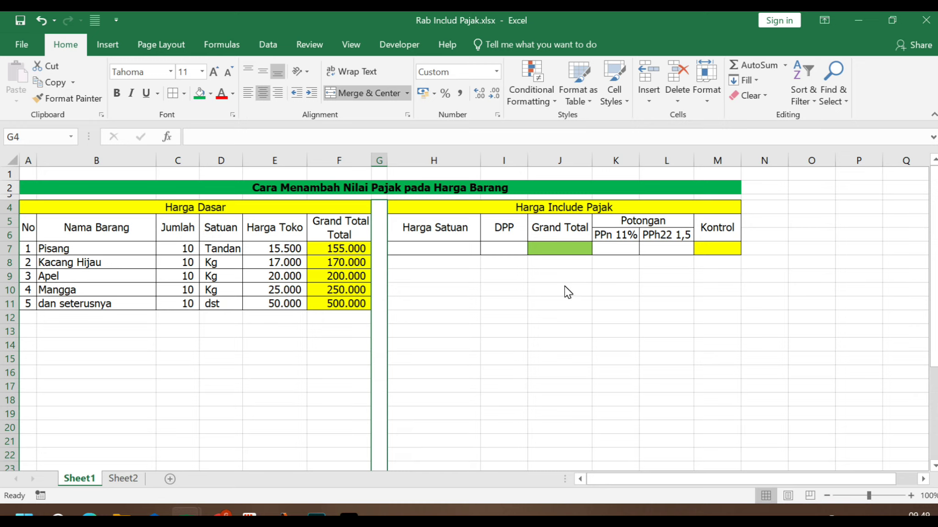
pyautogui.click(493, 350)
pyautogui.click(377, 262)
pyautogui.click(447, 304)
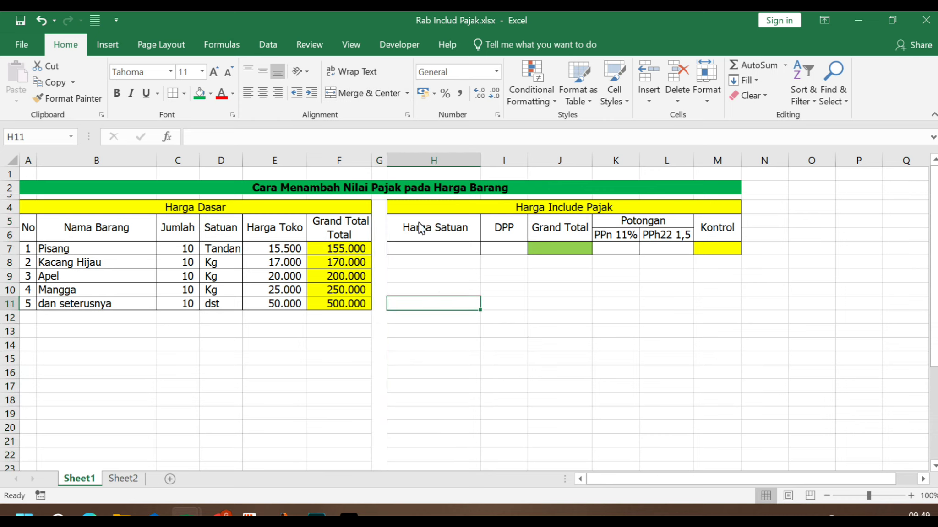
# Apply all borders to the Harga Include Pajak rows in H7:M11.
pyautogui.moveTo(426, 250); pyautogui.dragTo(717, 310)
pyautogui.click(169, 93)
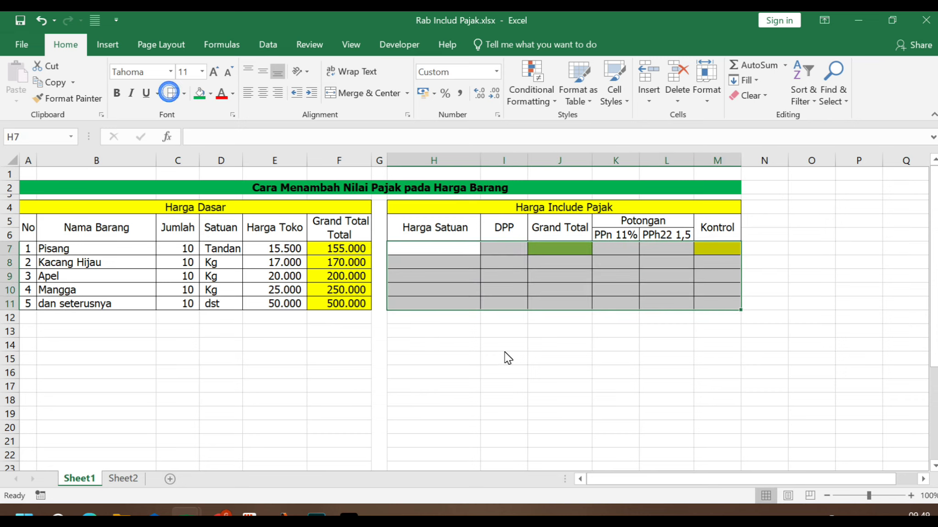
pyautogui.click(380, 351)
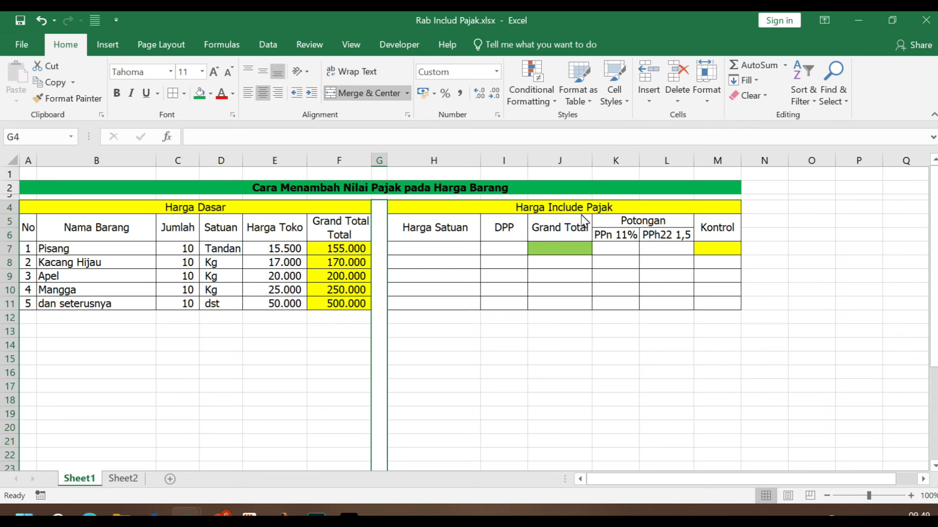
pyautogui.click(629, 205)
pyautogui.click(447, 238)
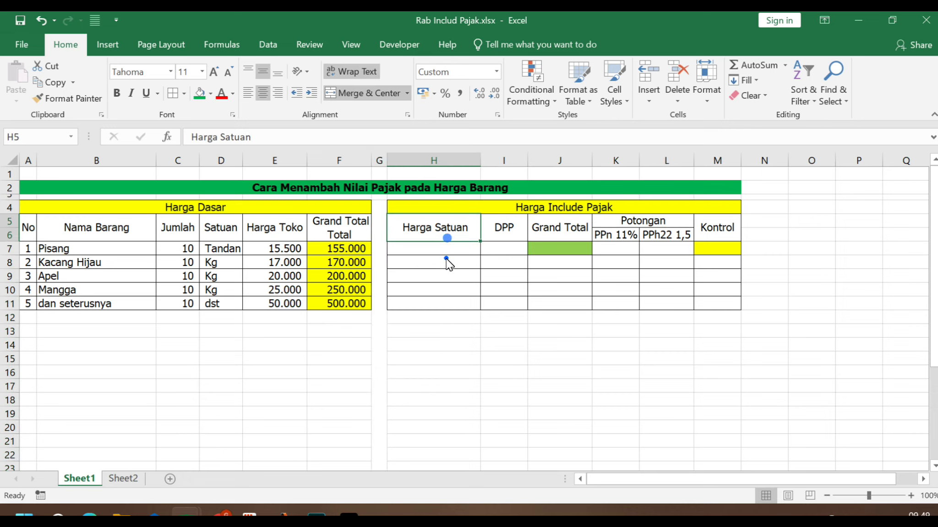
pyautogui.click(446, 259)
pyautogui.click(433, 262)
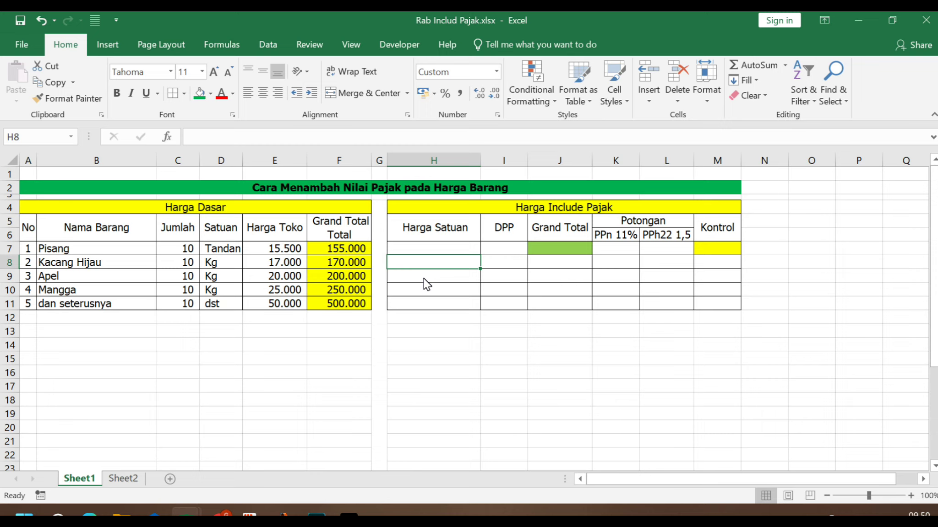
# Enter the tax-inclusive unit price formula =E7*111/98,5 for Pisang in cell H7 under Harga Satuan.
pyautogui.click(421, 247)
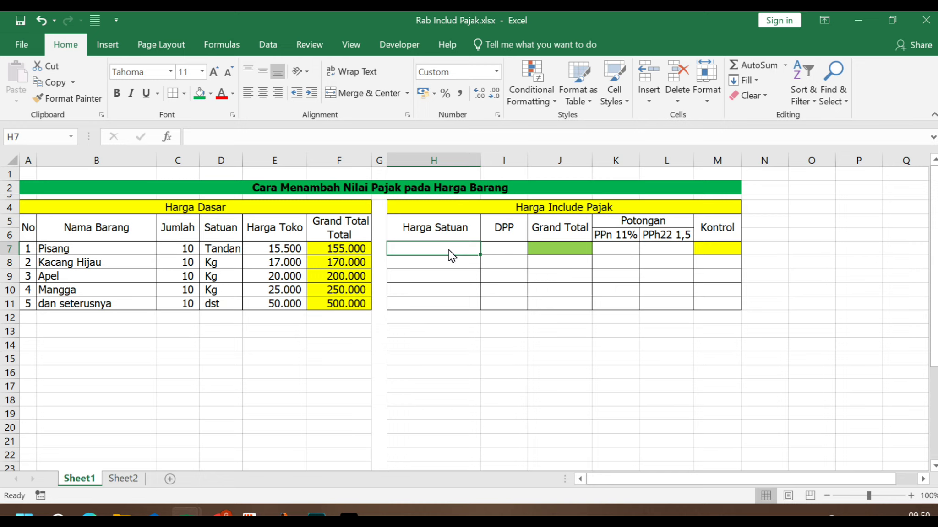
pyautogui.write('=')
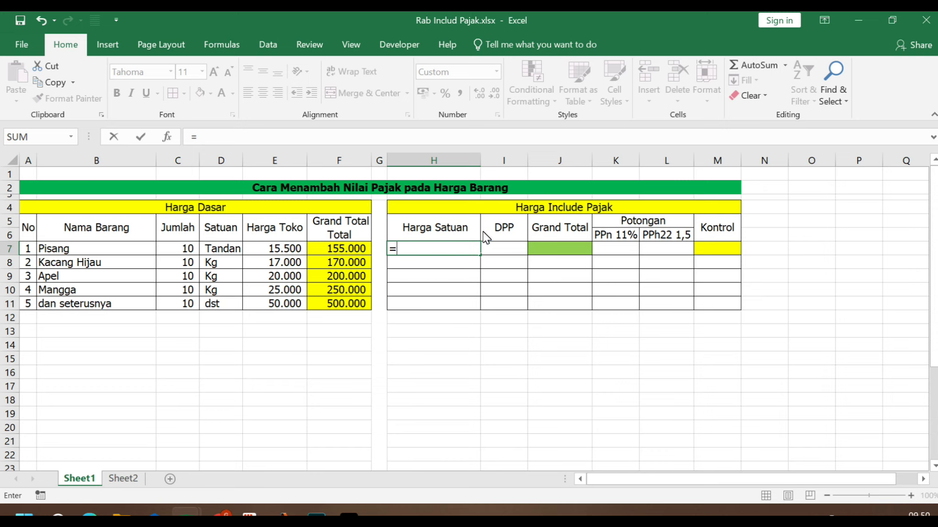
pyautogui.click(271, 252)
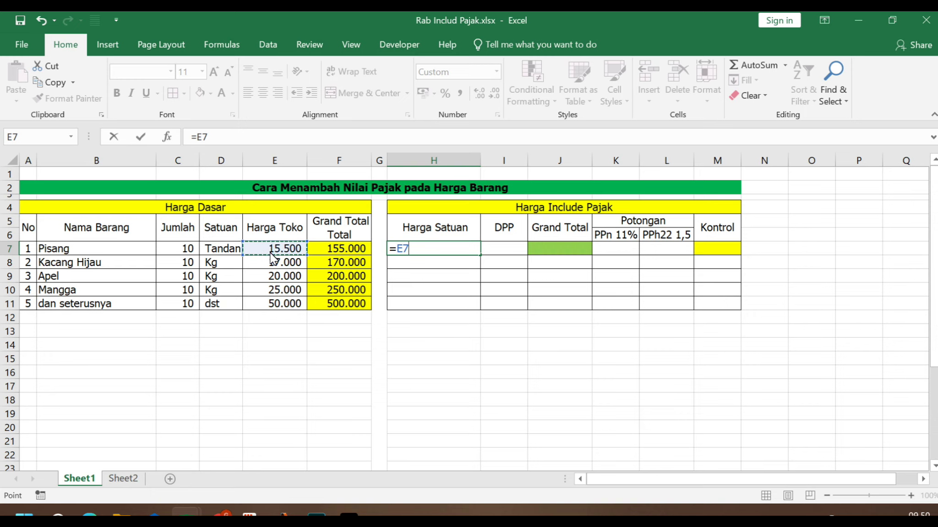
pyautogui.write('*1')
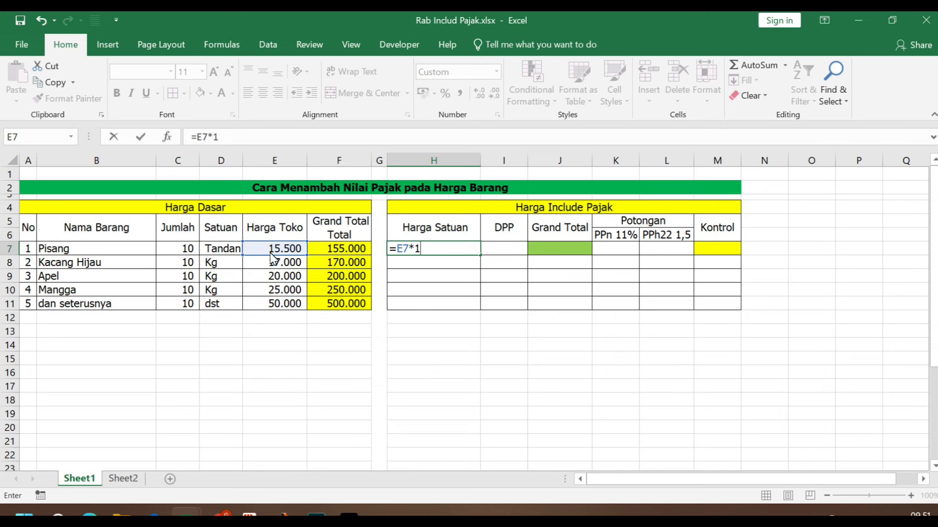
pyautogui.write('11/98,5')
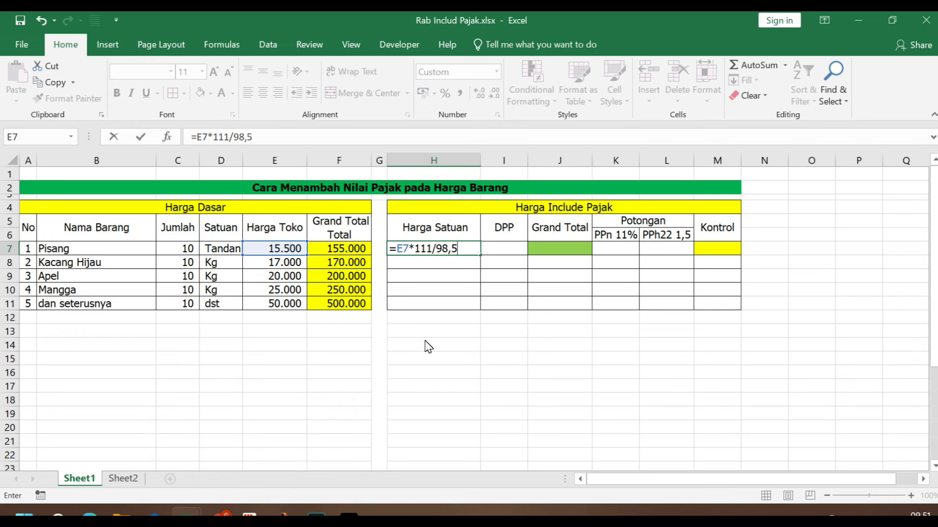
# Review the question on Sheet2 about where the number 98,5 comes from and return to Sheet1.
pyautogui.click(124, 482)
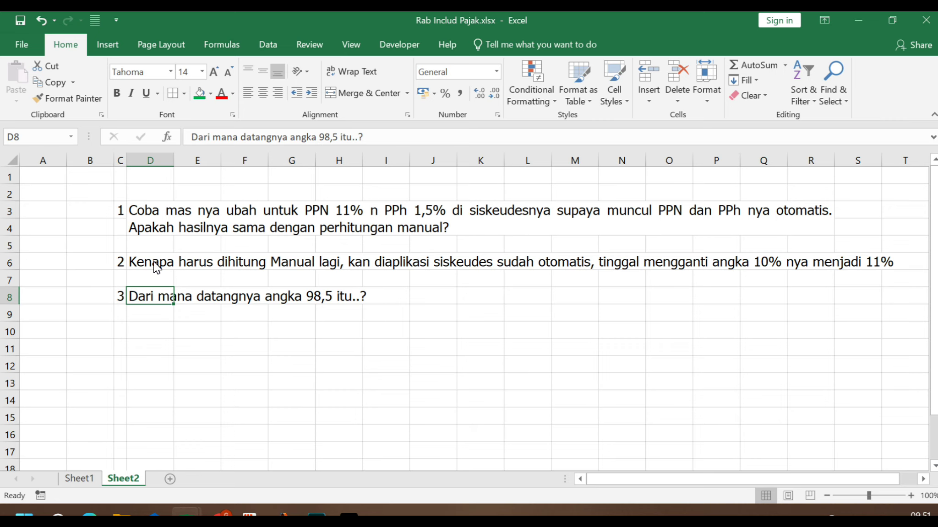
pyautogui.click(153, 262)
pyautogui.click(124, 297)
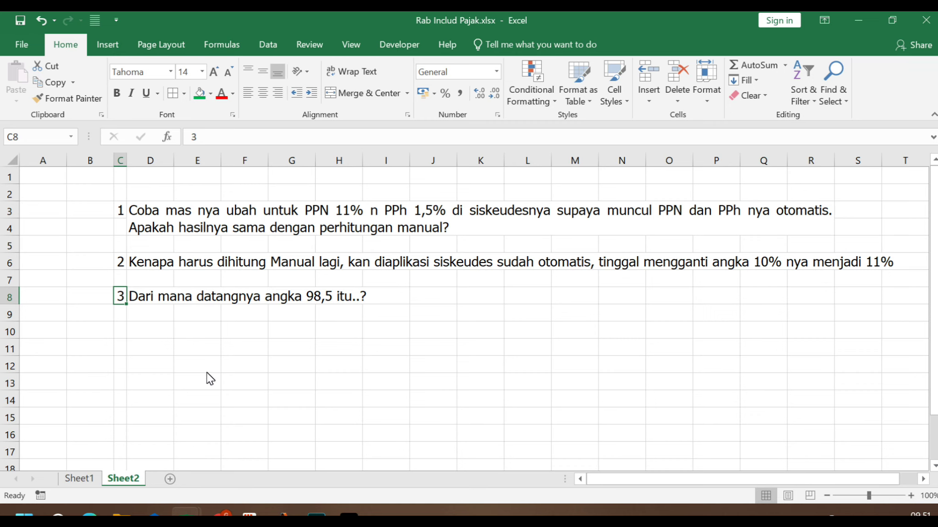
pyautogui.click(80, 480)
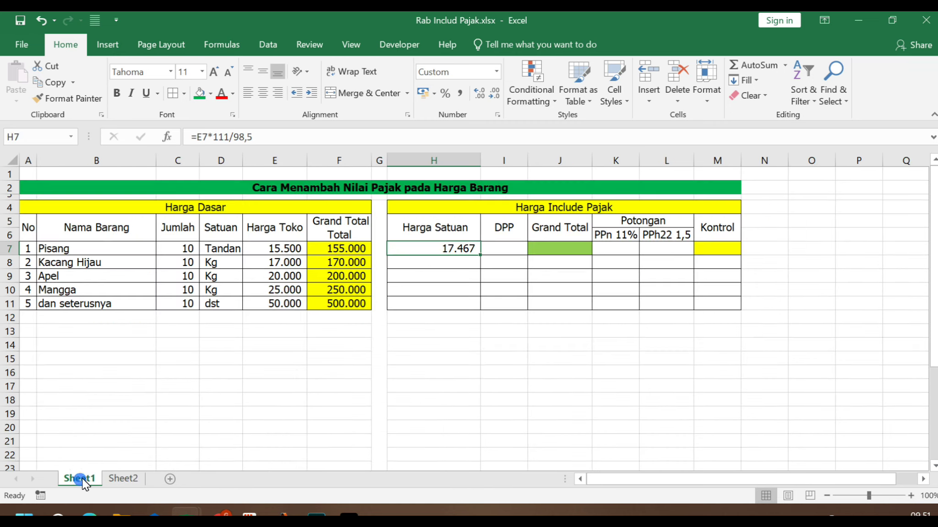
# Change the divisor in the H7 Harga Satuan formula to 100, giving =E7*111/100.
pyautogui.click(415, 328)
pyautogui.click(437, 247)
pyautogui.doubleClick(437, 248)
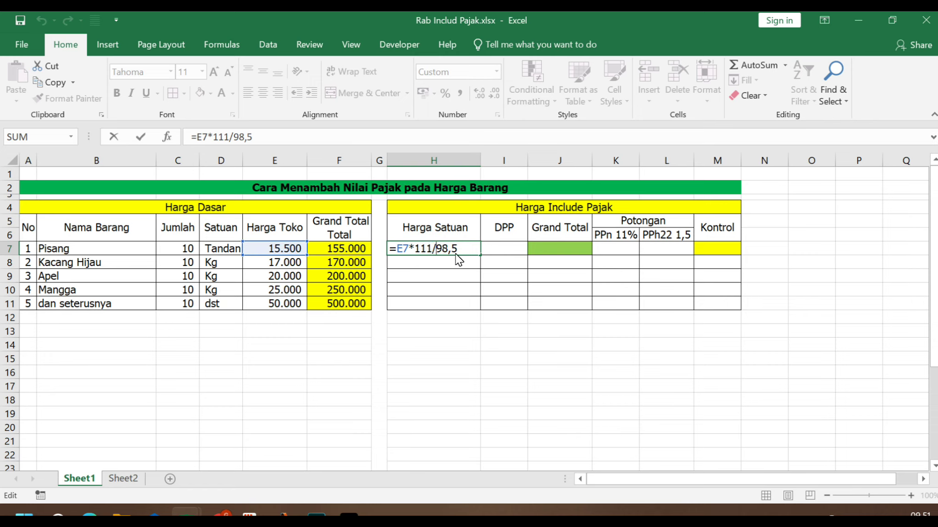
pyautogui.moveTo(448, 252); pyautogui.dragTo(437, 250)
pyautogui.press('BackSpace')
pyautogui.write('110')
pyautogui.press('BackSpace')
pyautogui.press('BackSpace')
pyautogui.write('00')
pyautogui.press('Return')
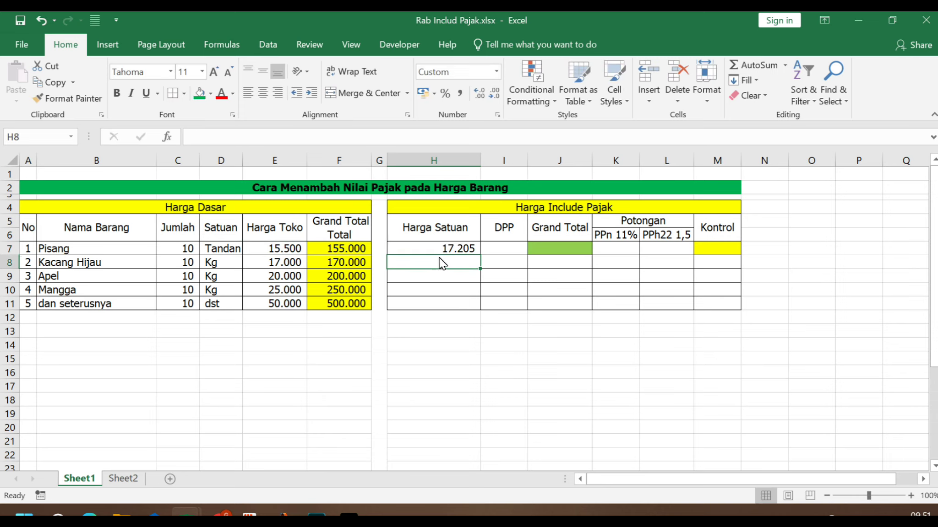
# Set the divisor in Pisang's Harga Satuan formula in H7 back to 98,5, giving =E7*111/98,5.
pyautogui.click(444, 250)
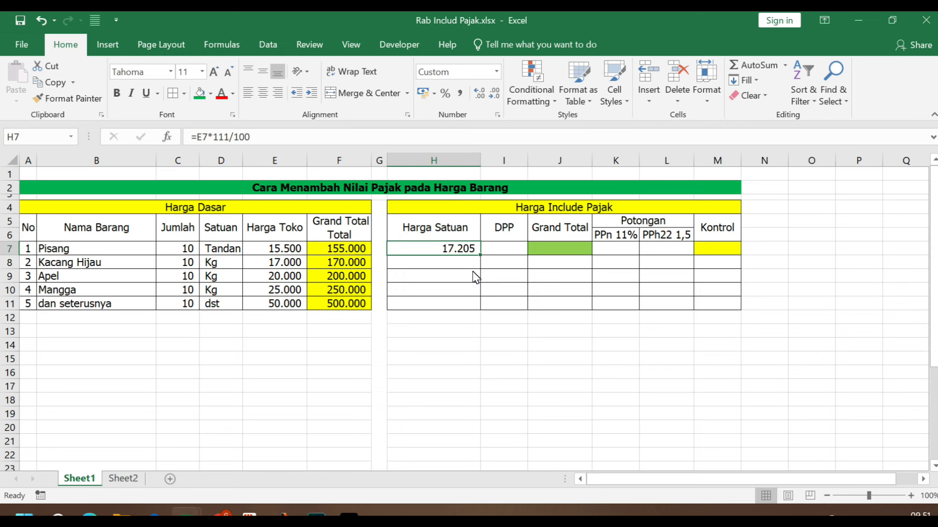
pyautogui.doubleClick(455, 250)
pyautogui.press('BackSpace')
pyautogui.press('BackSpace')
pyautogui.press('BackSpace')
pyautogui.write('98,5')
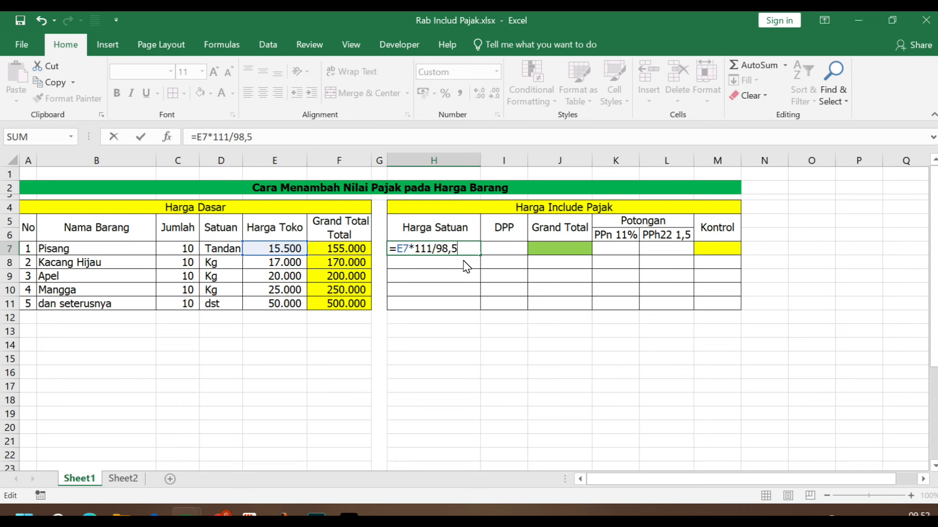
pyautogui.press('Return')
pyautogui.click(438, 249)
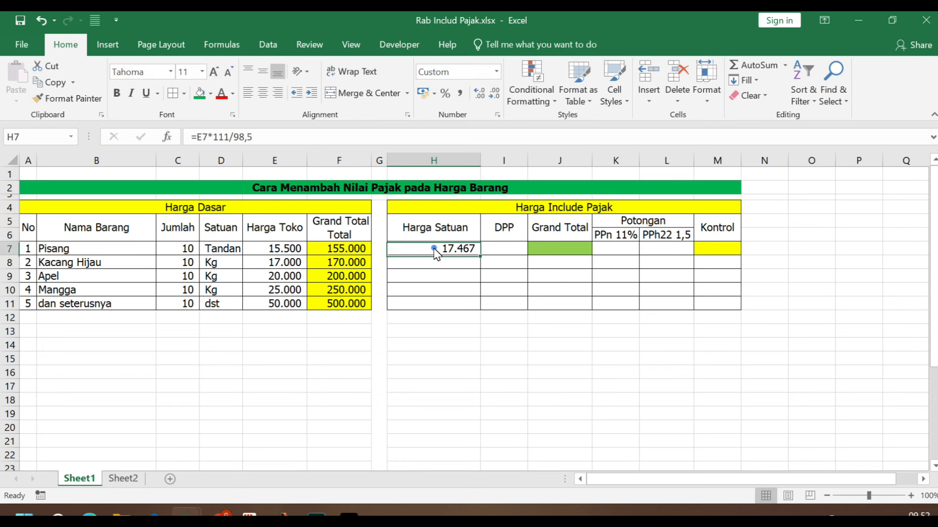
pyautogui.click(238, 249)
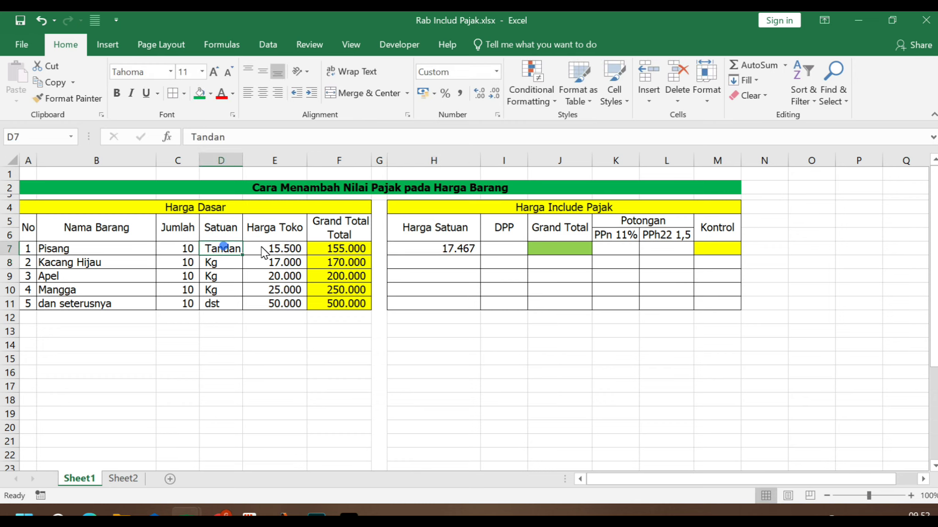
pyautogui.click(256, 248)
pyautogui.click(339, 247)
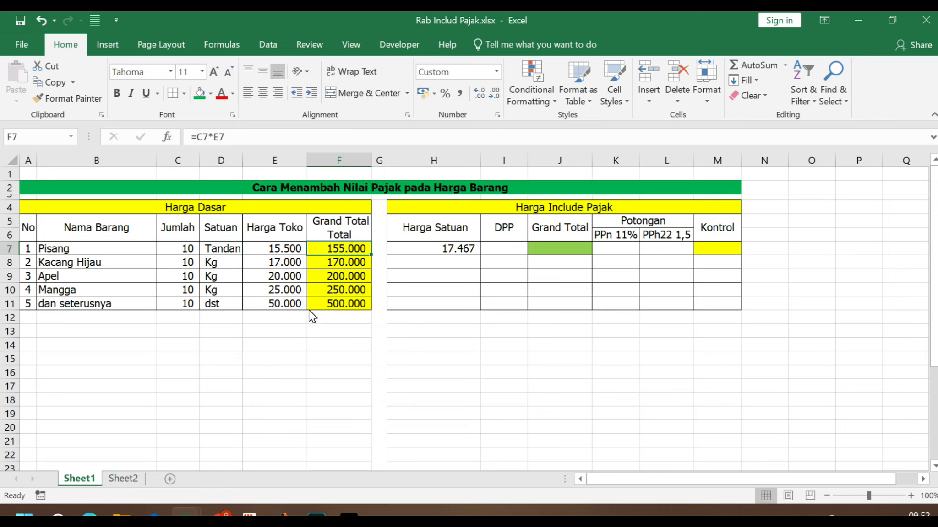
pyautogui.click(284, 249)
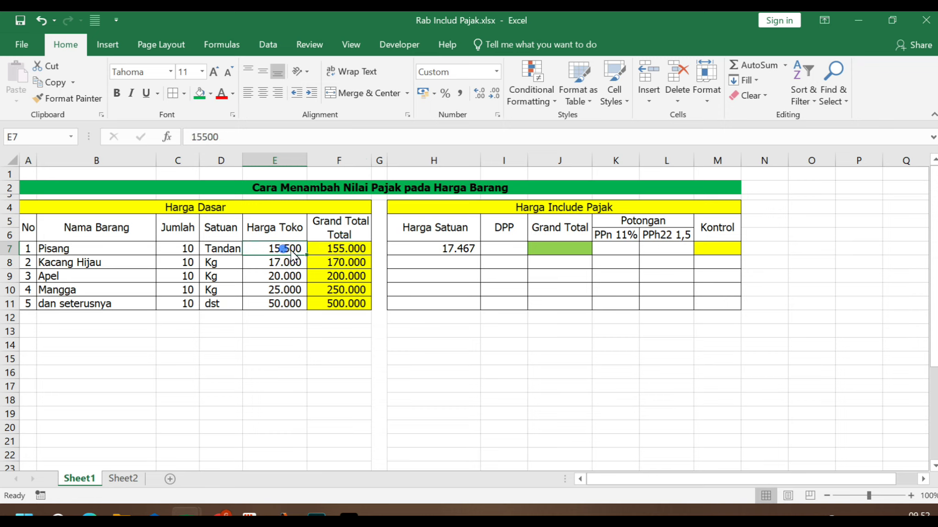
pyautogui.click(463, 248)
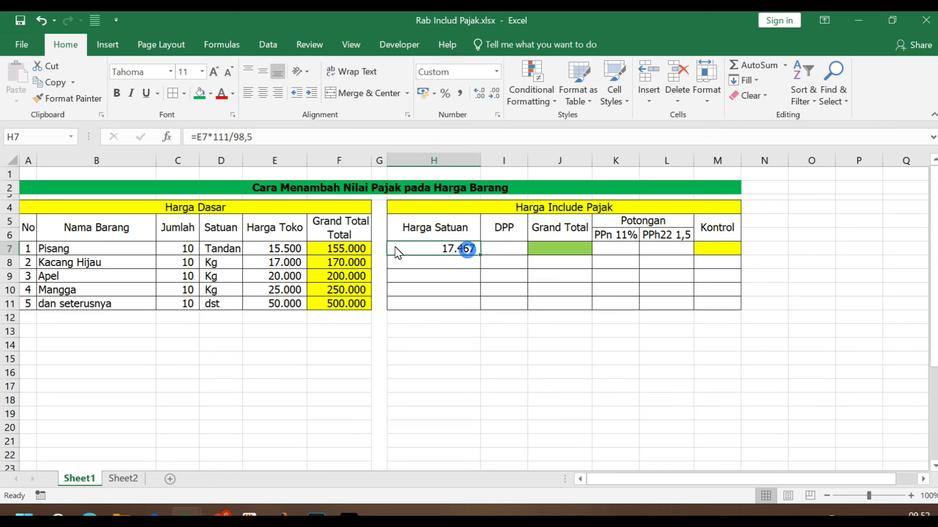
# Add a percent sign to the PPh22 heading in L6 so it reads PPh22 1,5%.
pyautogui.doubleClick(691, 236)
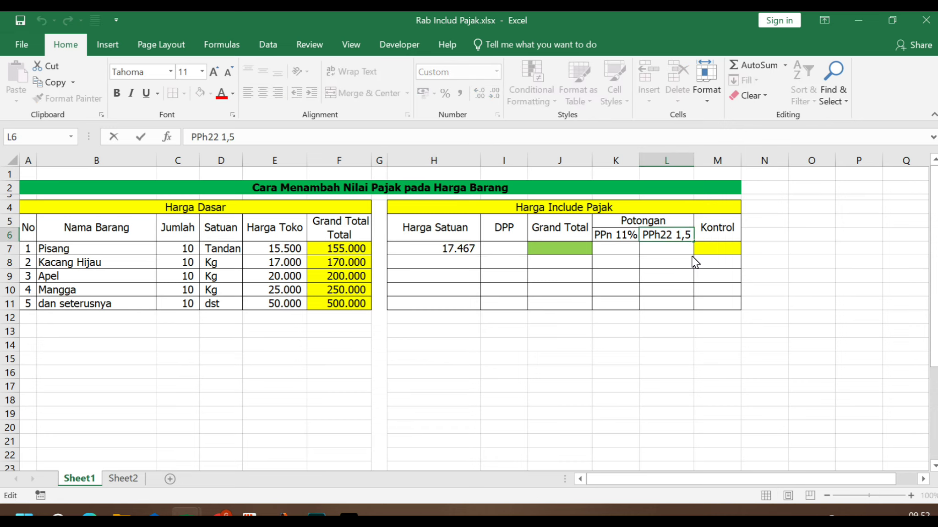
pyautogui.write('%')
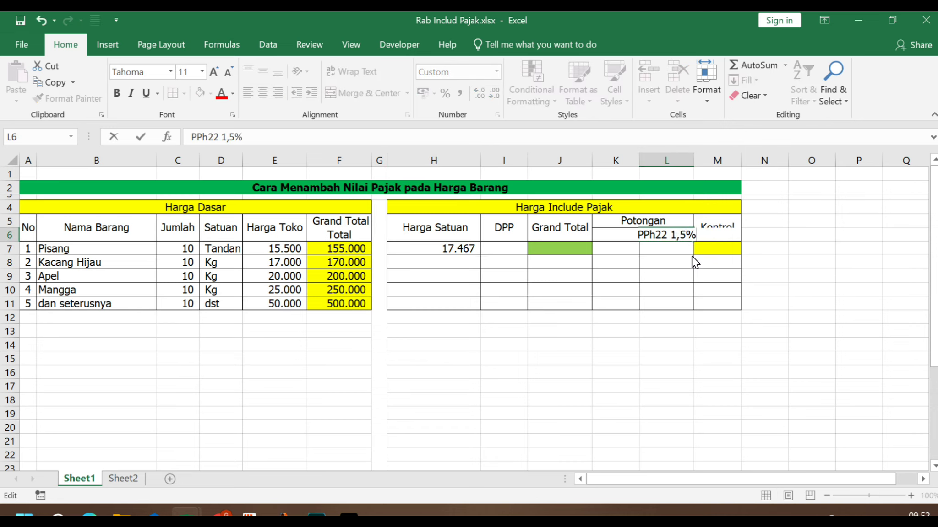
pyautogui.press('Return')
pyautogui.click(610, 288)
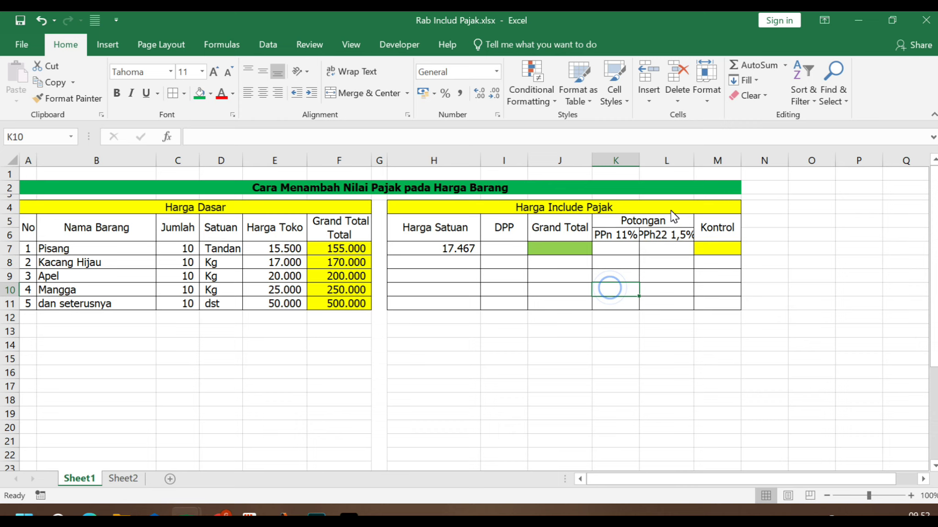
# Autofit the widths of columns L and K to the PPh22 and PPn headings.
pyautogui.doubleClick(694, 160)
pyautogui.click(704, 238)
pyautogui.click(678, 283)
pyautogui.doubleClick(639, 161)
pyautogui.click(635, 275)
pyautogui.click(602, 301)
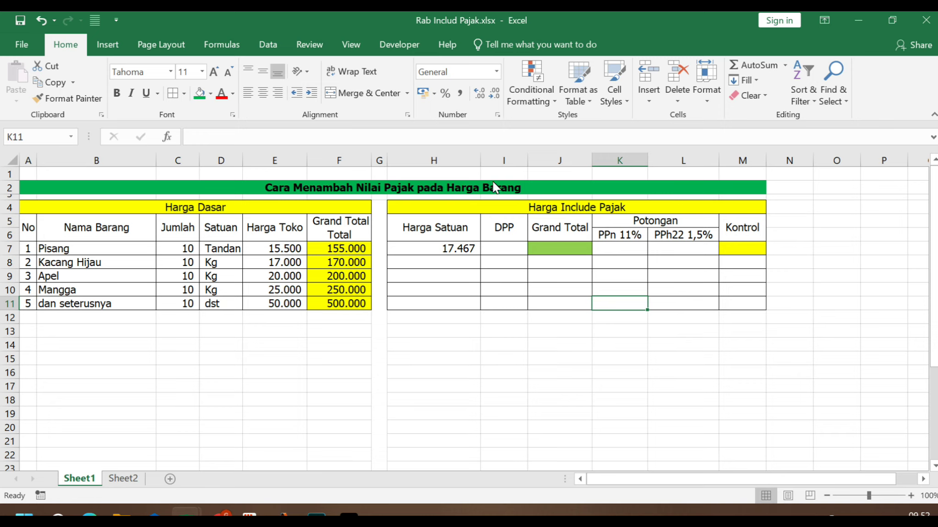
# Enter the DPP formula =100/111*H7 for Pisang in cell I7.
pyautogui.click(502, 251)
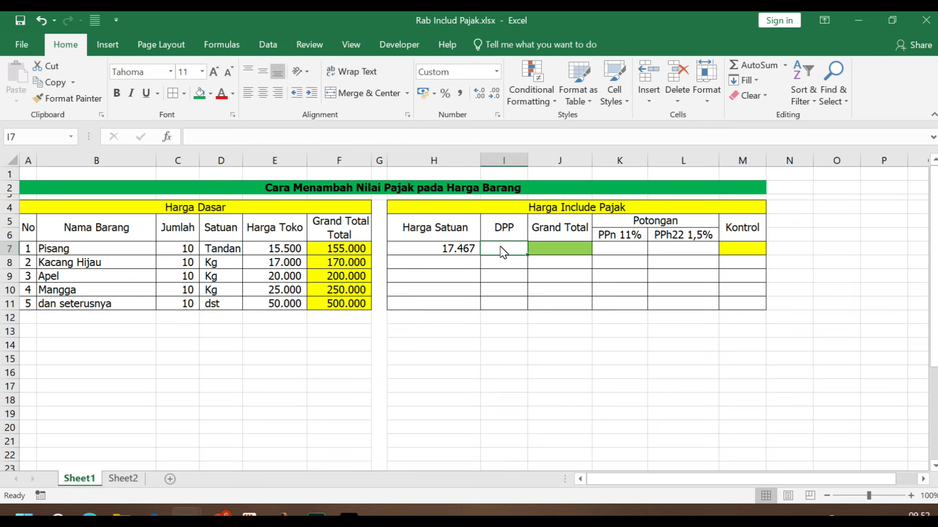
pyautogui.click(418, 244)
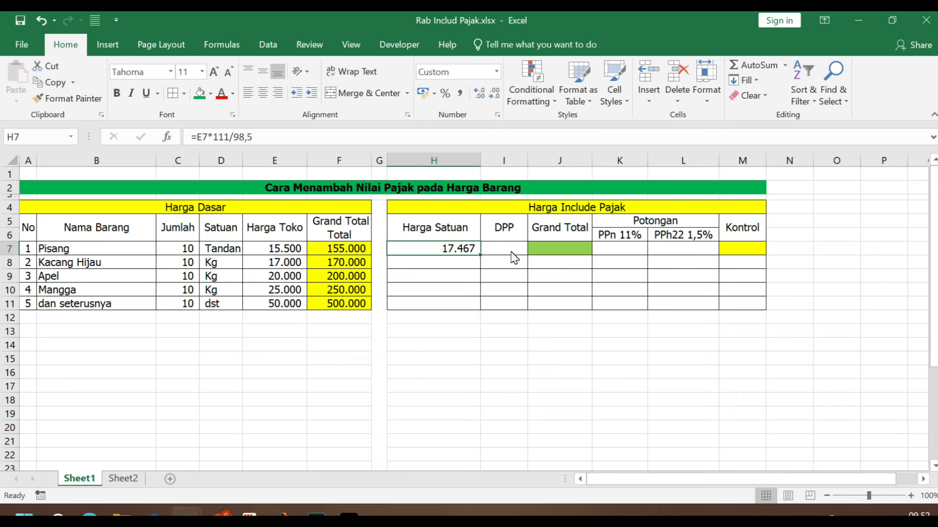
pyautogui.click(281, 251)
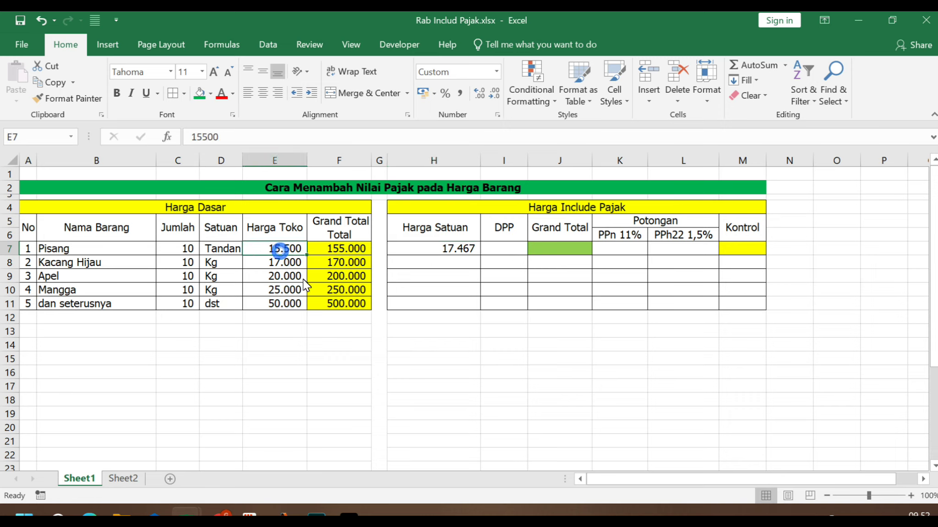
pyautogui.click(503, 249)
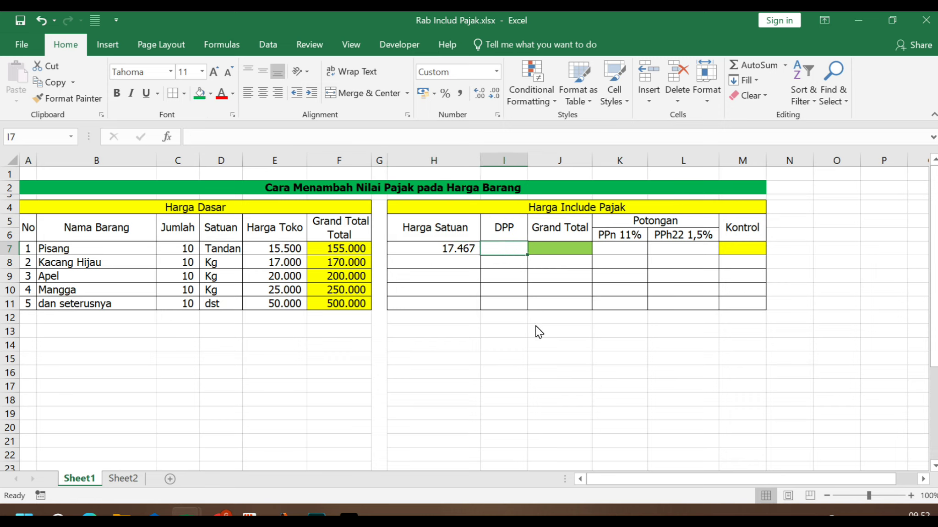
pyautogui.write('=')
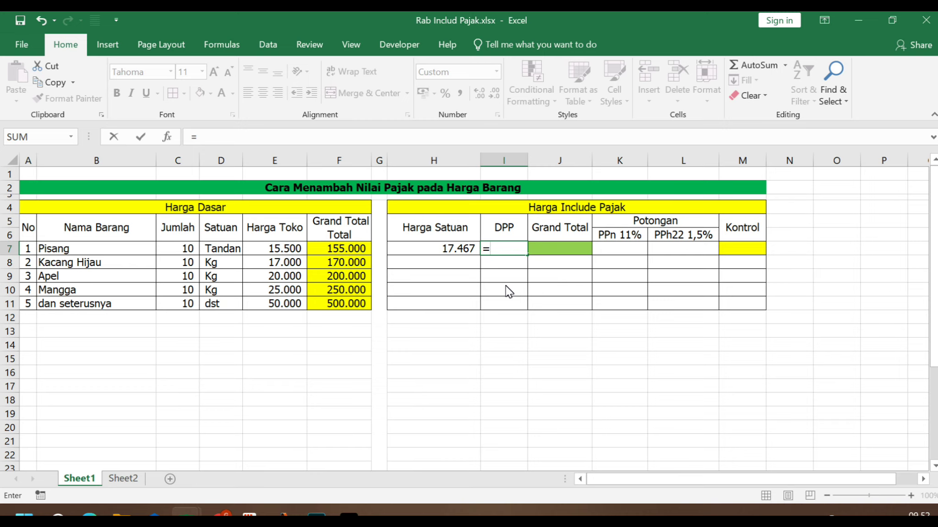
pyautogui.write('100')
pyautogui.write('/')
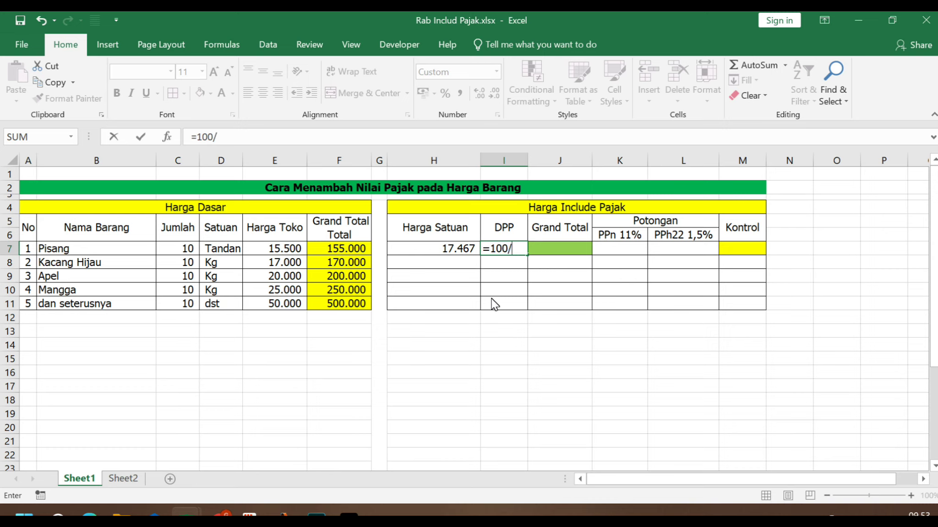
pyautogui.write('111')
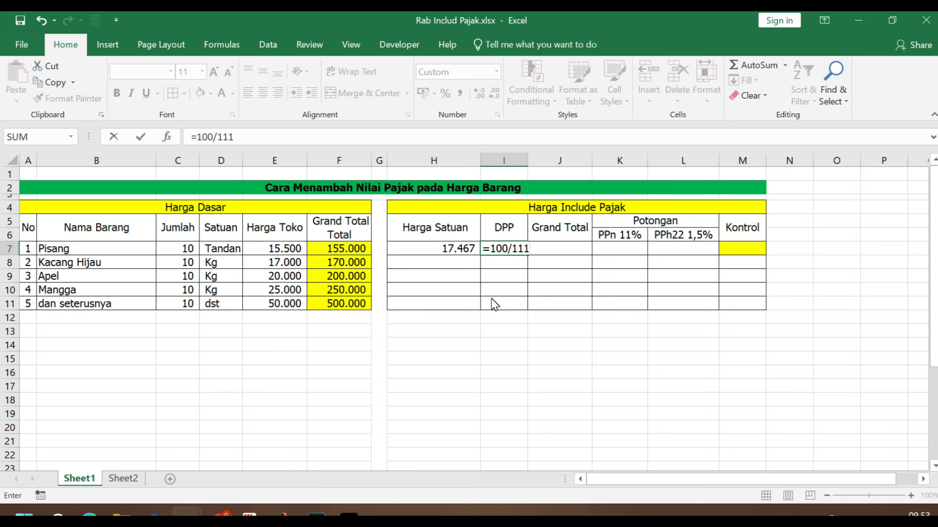
pyautogui.write('*')
pyautogui.click(451, 247)
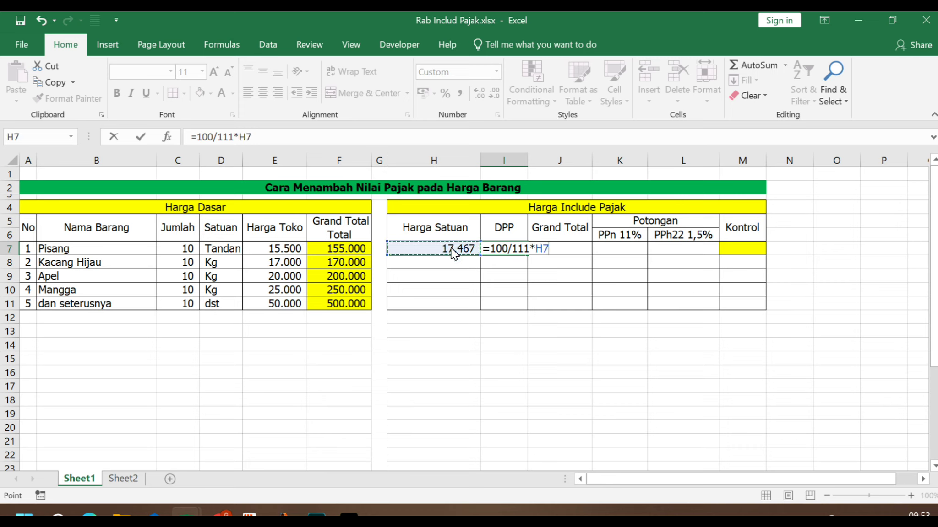
pyautogui.press('Return')
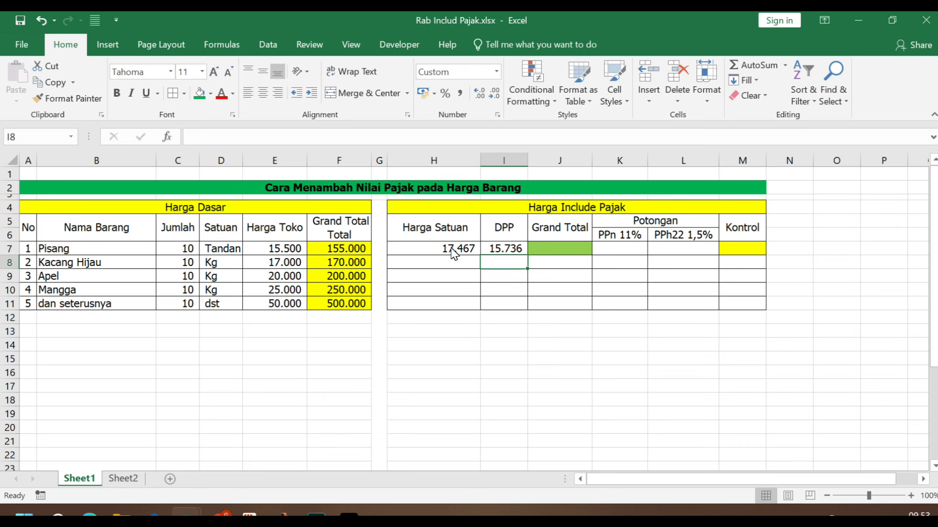
pyautogui.click(513, 250)
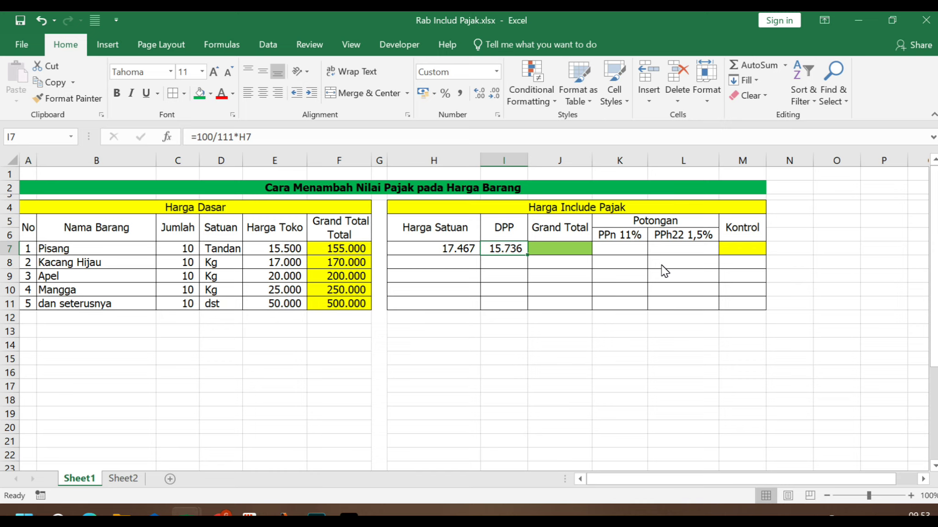
# Enter the Grand Total formula =C7*H7 for Pisang in cell J7, multiplying Jumlah by Harga Satuan.
pyautogui.click(563, 252)
pyautogui.write('=')
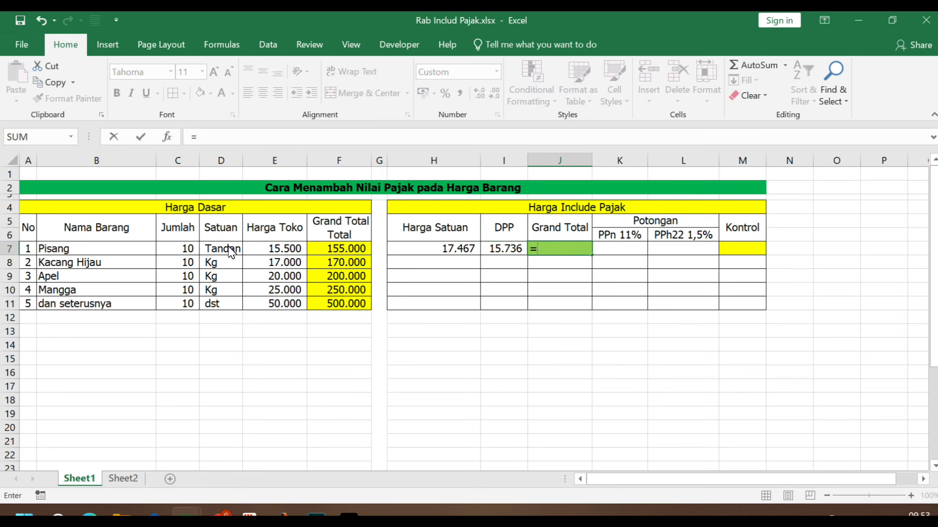
pyautogui.click(193, 250)
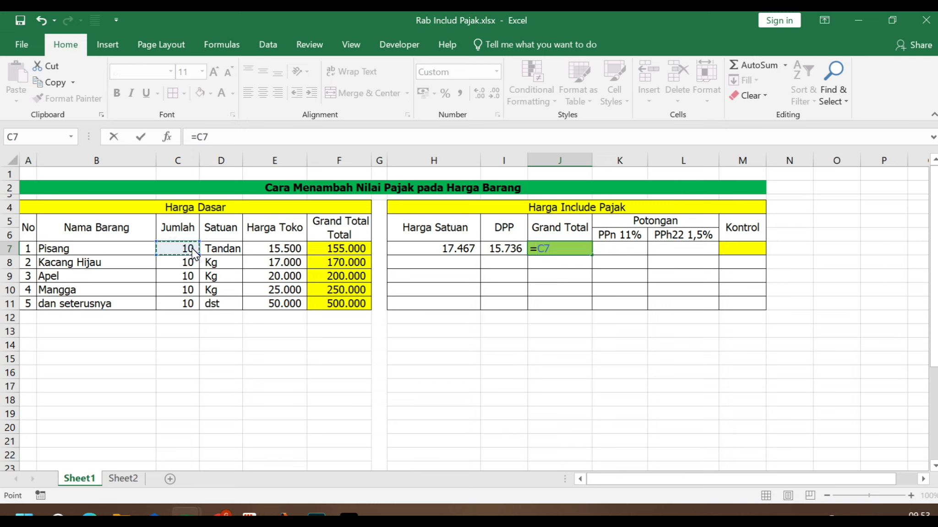
pyautogui.write('*')
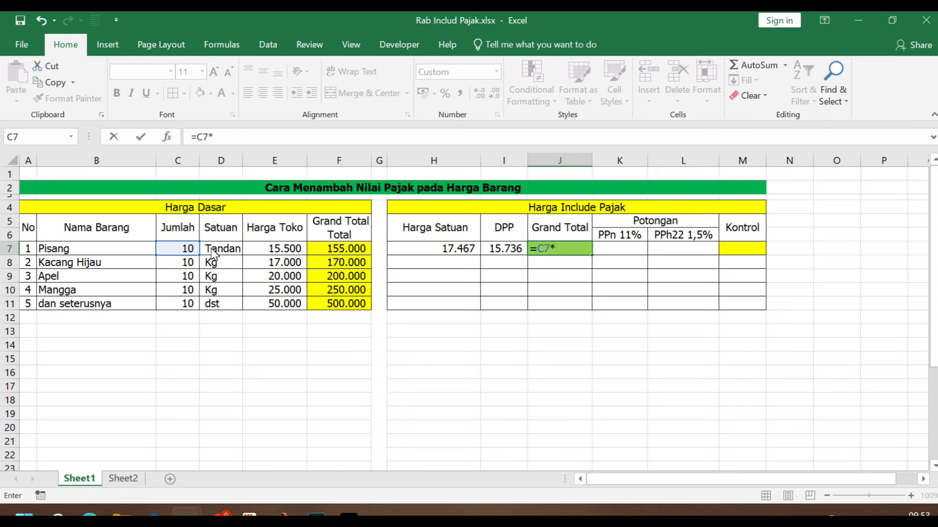
pyautogui.click(453, 248)
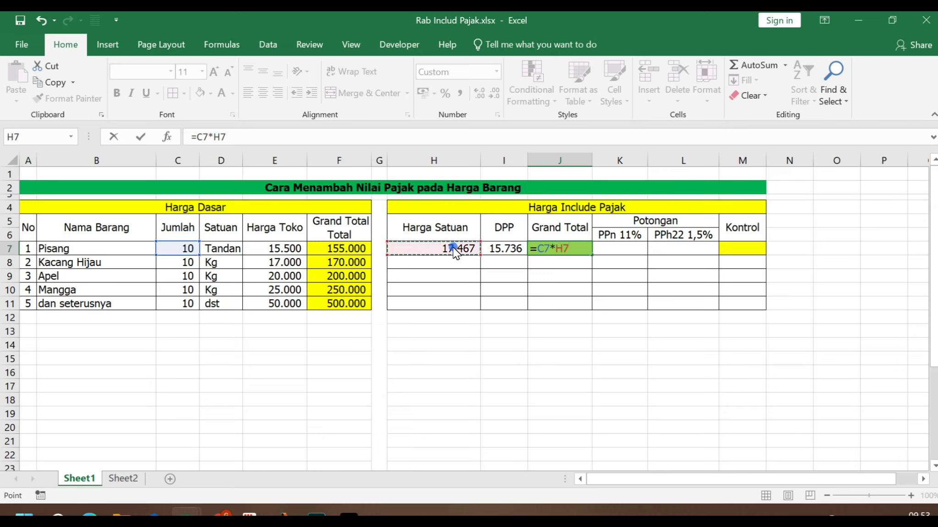
pyautogui.press('Return')
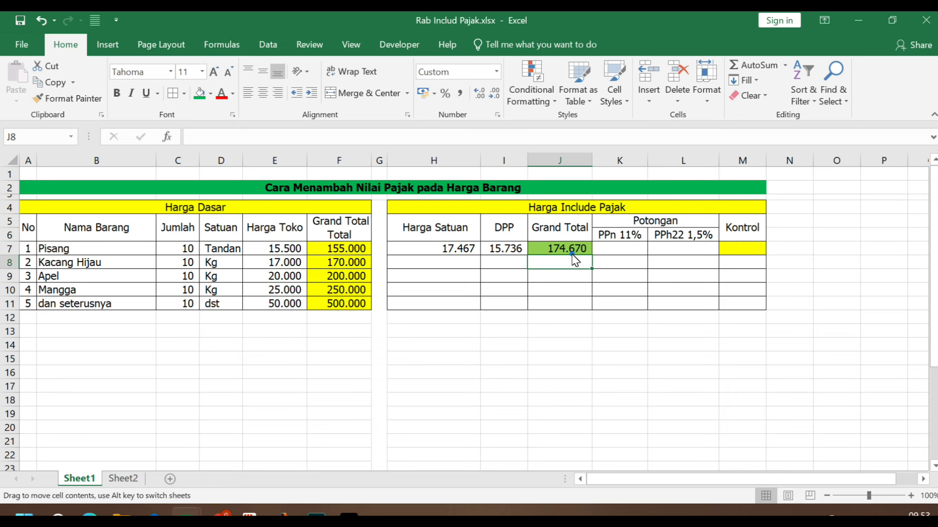
pyautogui.click(590, 247)
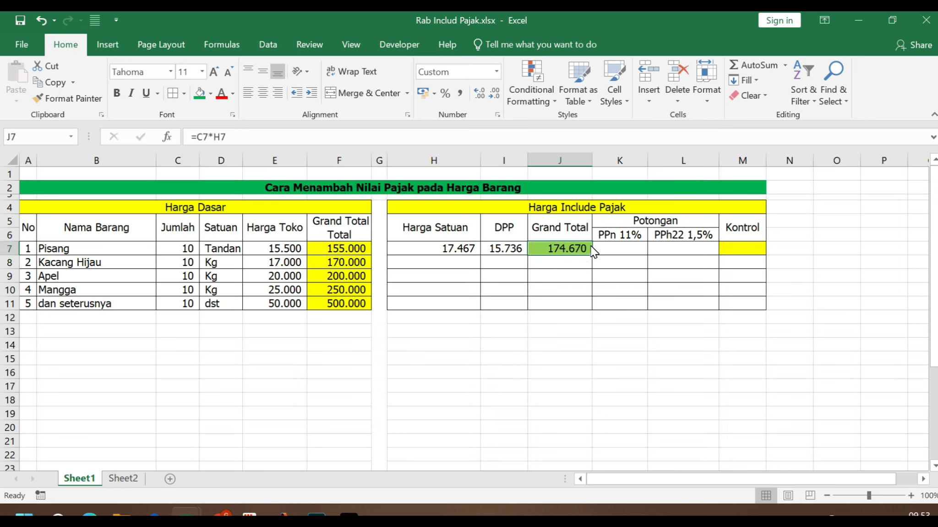
# Enter the PPn 11% formula =11%*I7 for Pisang in cell K7, based on the DPP.
pyautogui.click(625, 247)
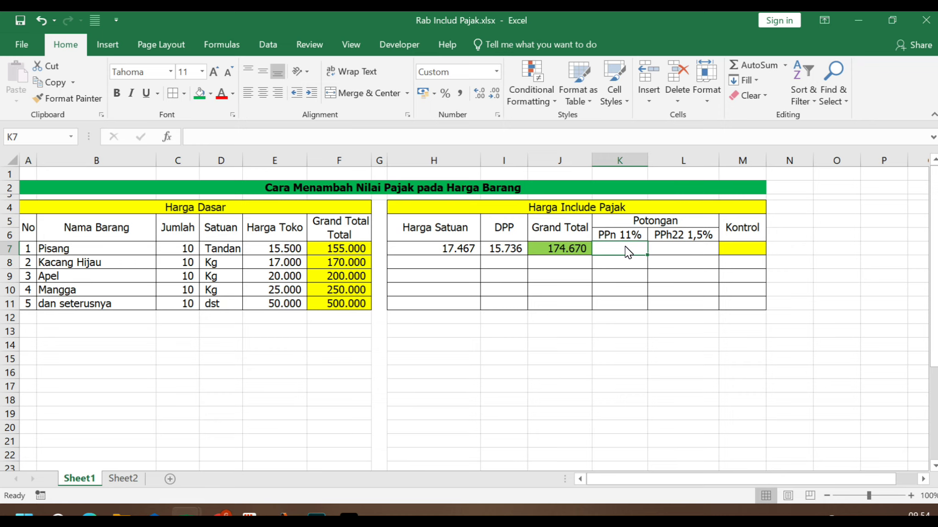
pyautogui.write('=')
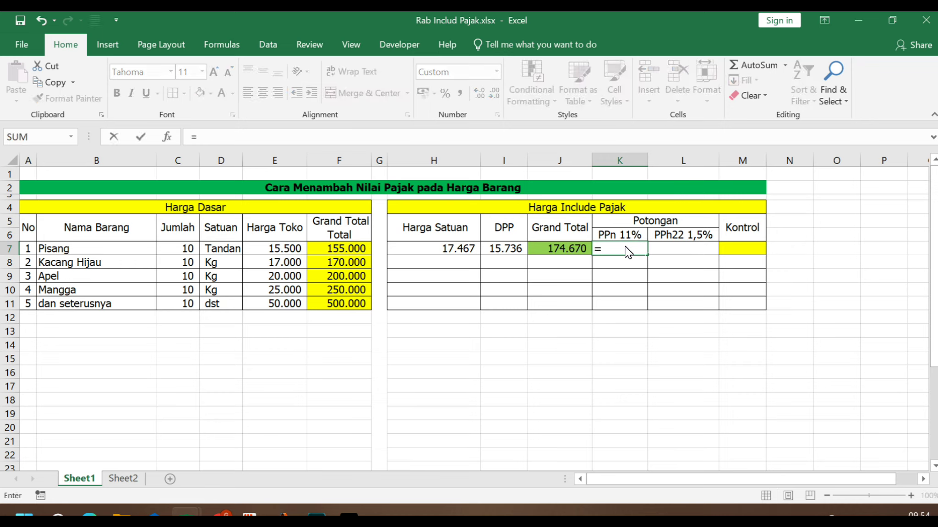
pyautogui.write('11%')
pyautogui.click(512, 248)
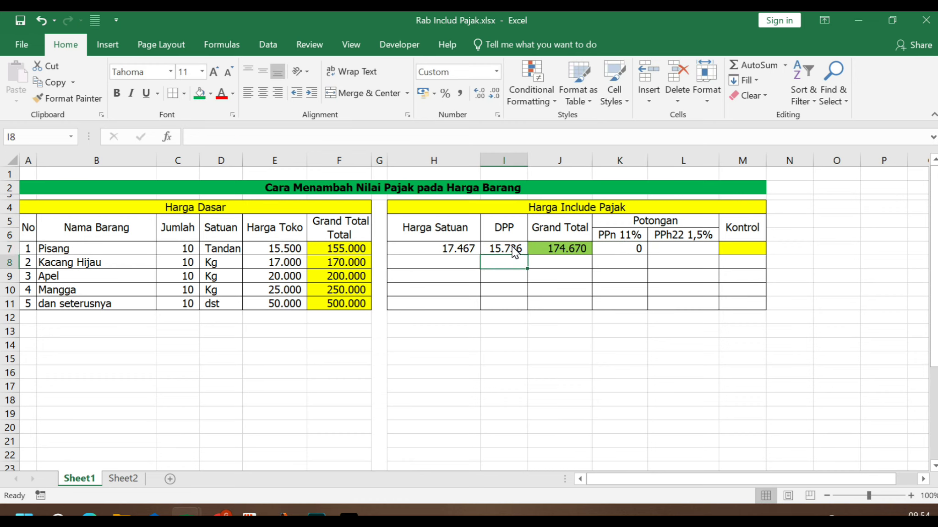
pyautogui.doubleClick(625, 248)
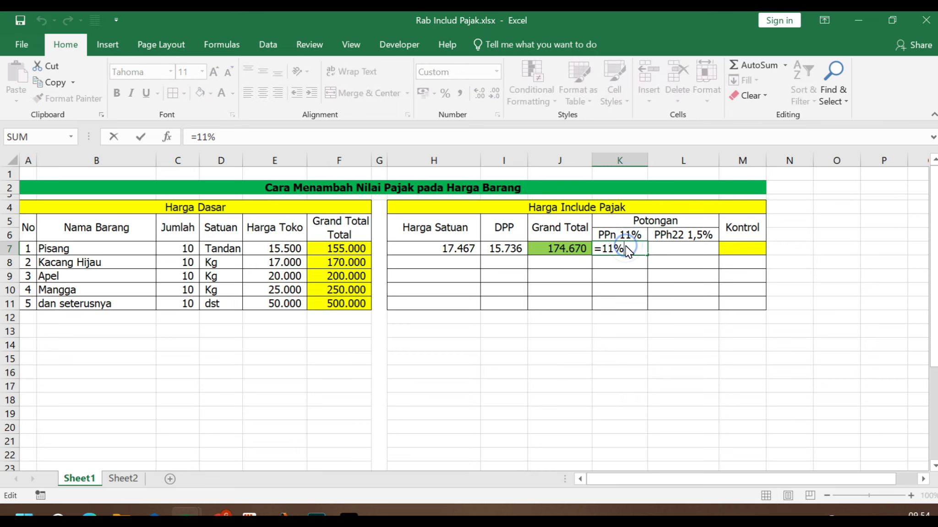
pyautogui.write('*')
pyautogui.click(513, 254)
pyautogui.press('Return')
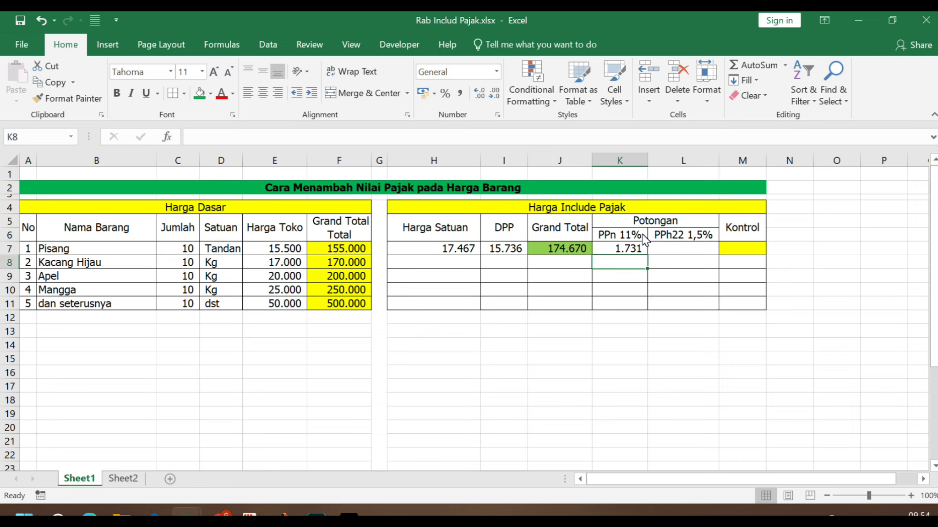
pyautogui.click(626, 235)
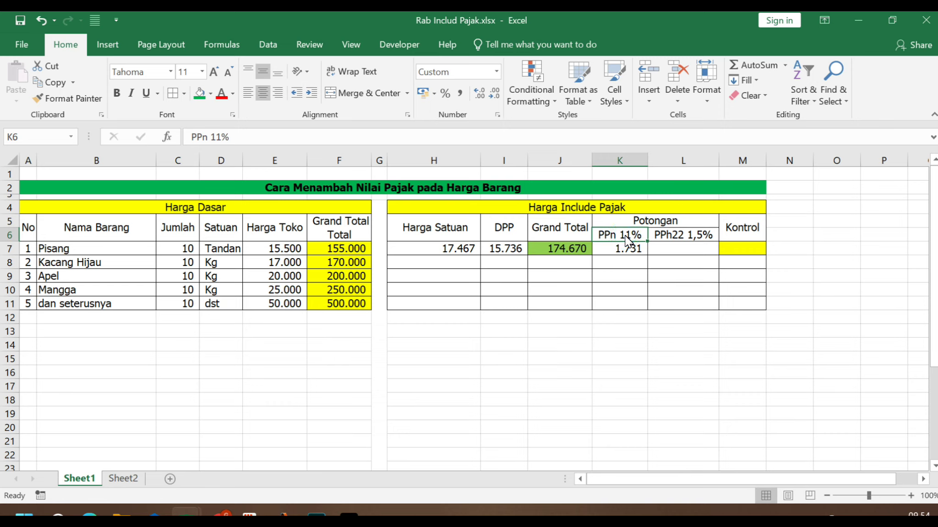
pyautogui.click(632, 255)
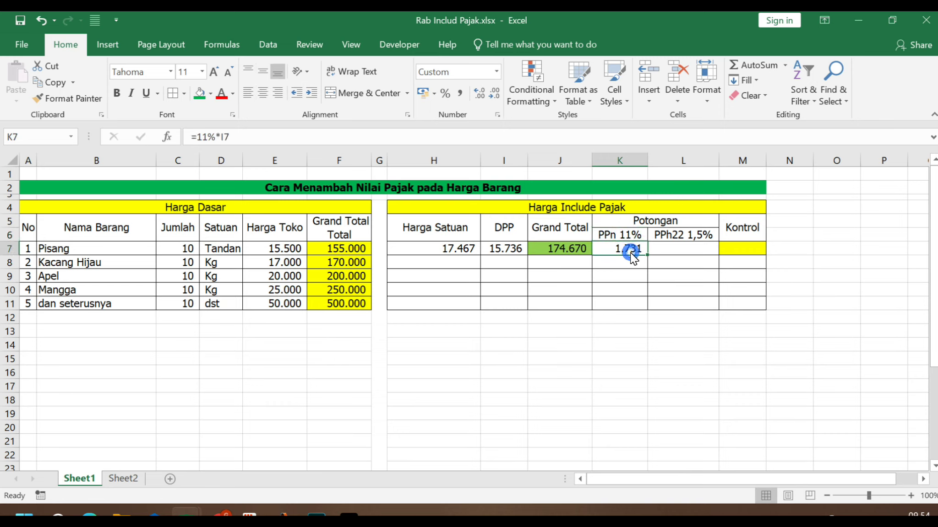
# Enter the PPh22 1,5% formula =1,5%*I7 for Pisang in cell L7, based on the DPP.
pyautogui.click(663, 254)
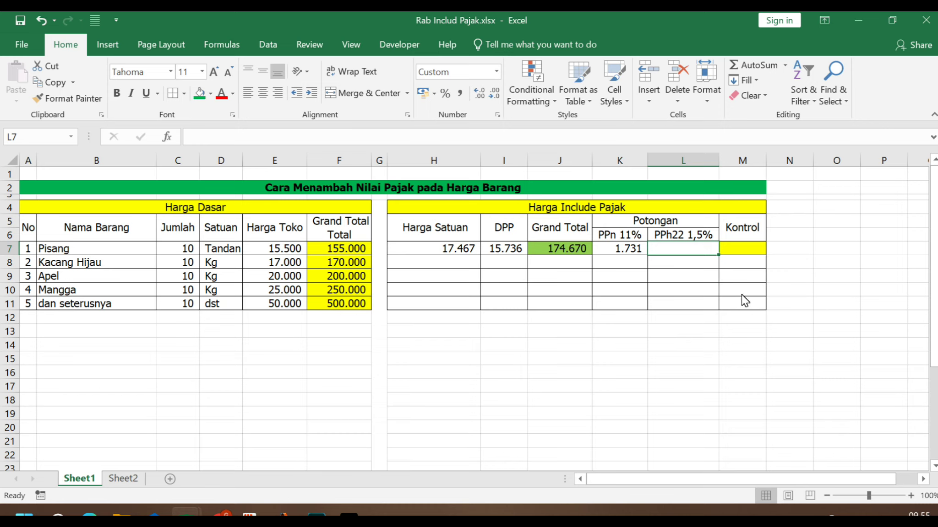
pyautogui.click(675, 250)
pyautogui.write('1,5')
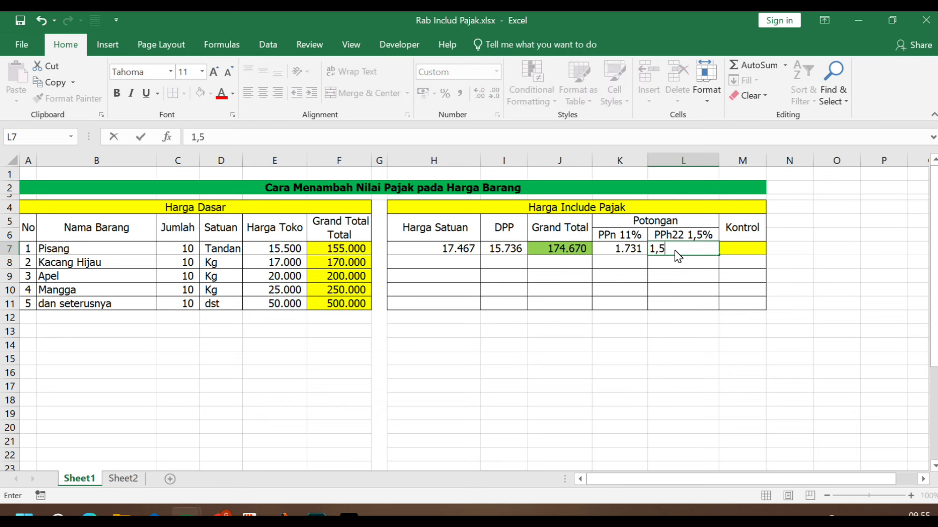
pyautogui.write('%*')
pyautogui.click(502, 253)
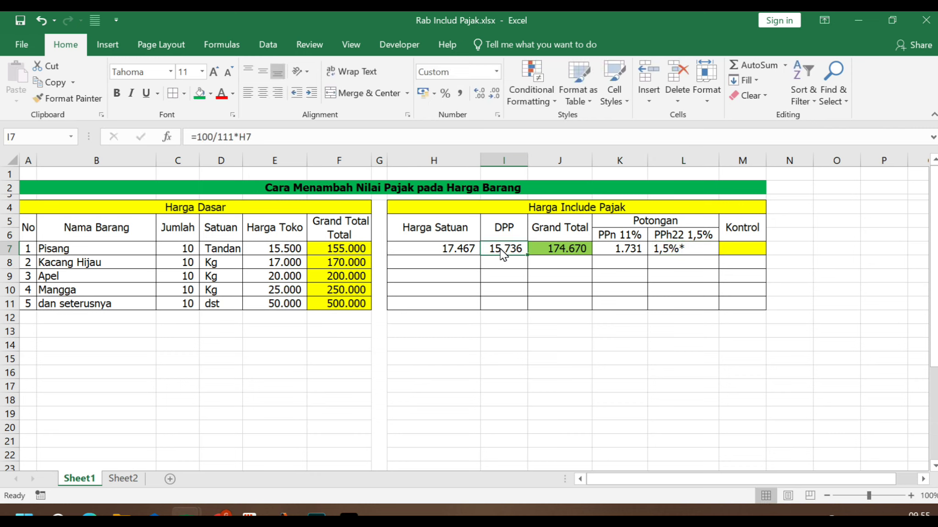
pyautogui.press('Return')
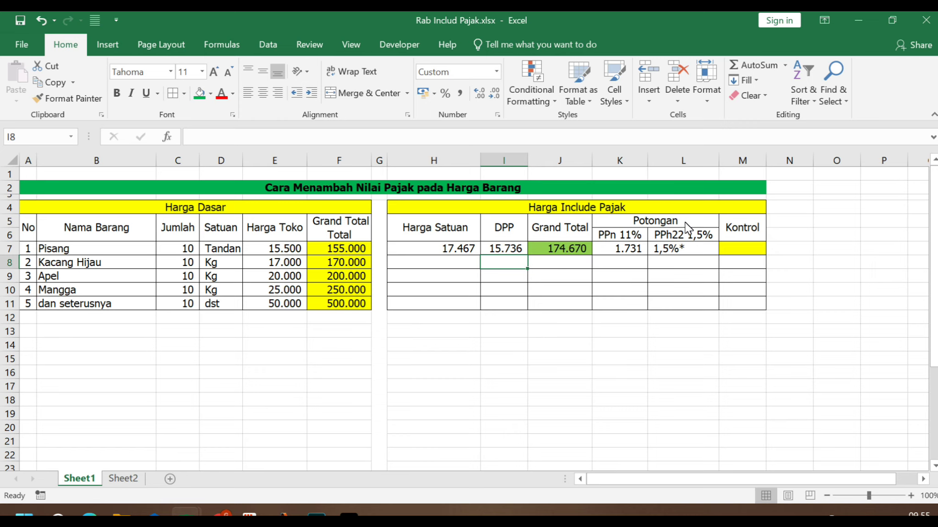
pyautogui.doubleClick(700, 249)
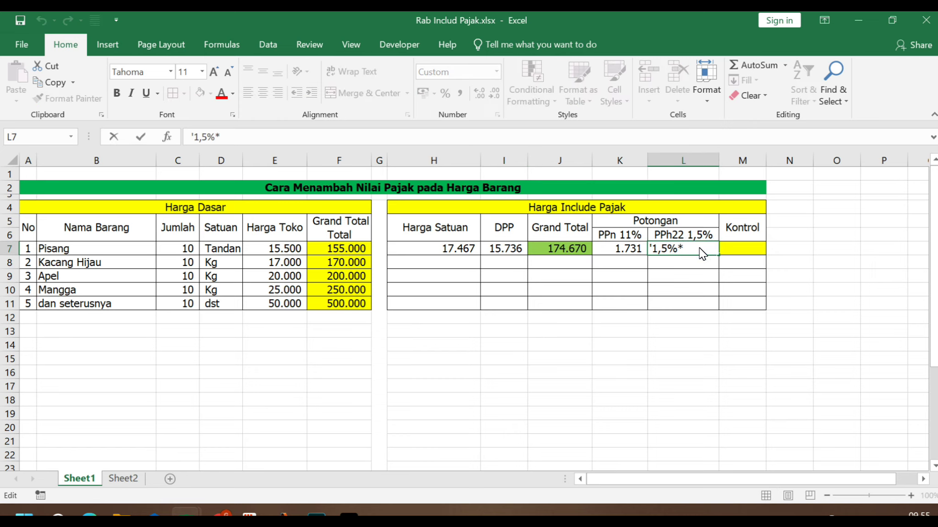
pyautogui.click(651, 250)
pyautogui.press('BackSpace')
pyautogui.write('=')
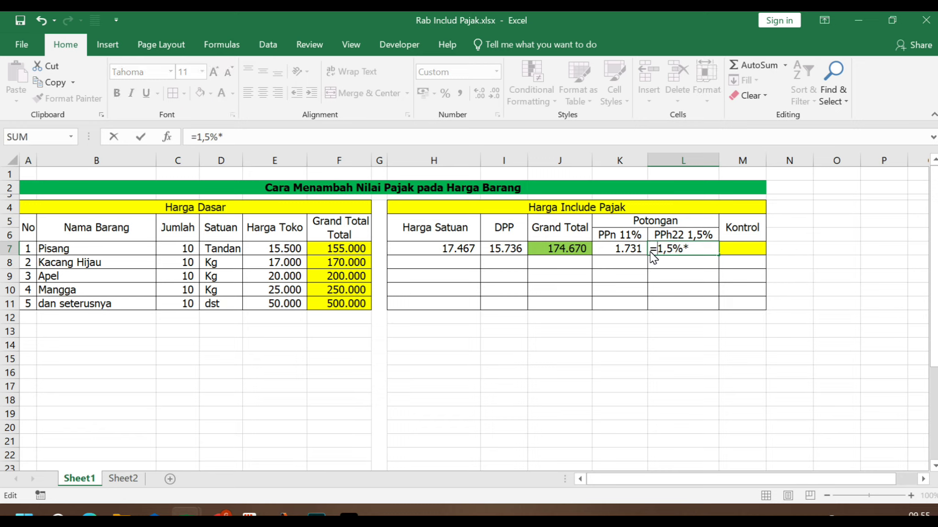
pyautogui.click(689, 249)
pyautogui.click(515, 255)
pyautogui.press('Return')
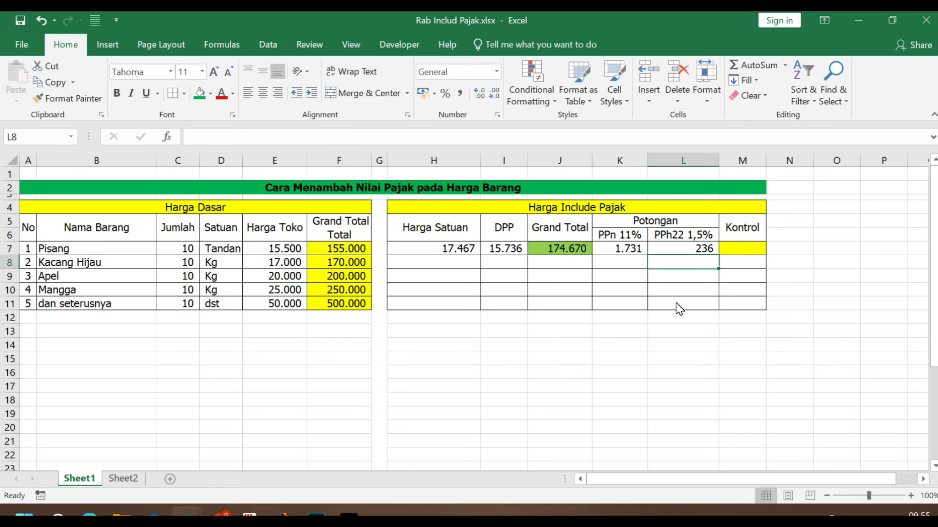
# Enter the Kontrol formula =H7-K7-L7 for Pisang in cell M7, subtracting PPn and PPh22 from Harga Satuan.
pyautogui.click(740, 251)
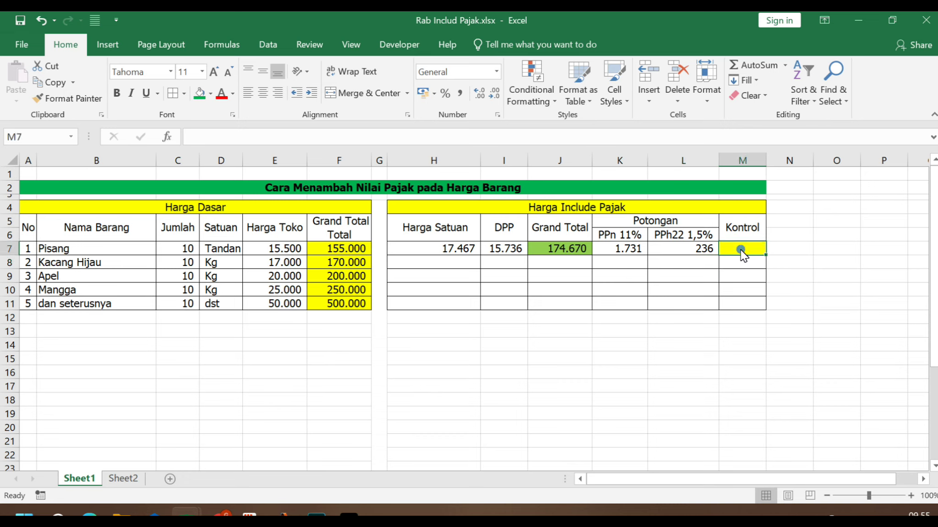
pyautogui.write('=')
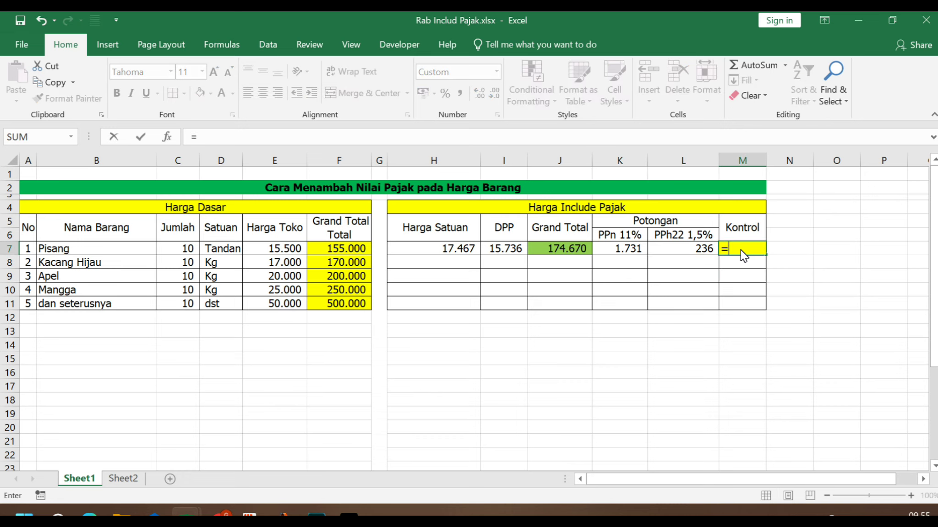
pyautogui.click(462, 254)
pyautogui.write('-')
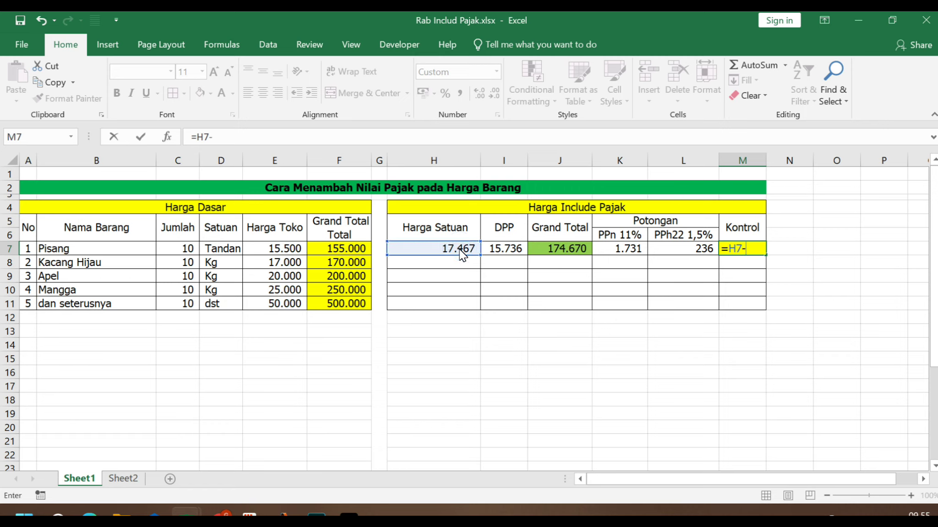
pyautogui.click(631, 250)
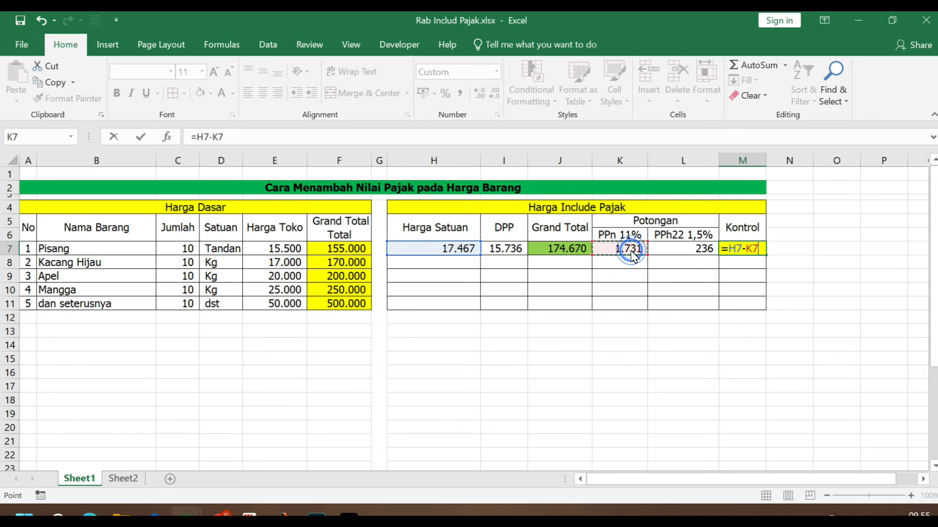
pyautogui.write('-')
pyautogui.click(696, 251)
pyautogui.press('Return')
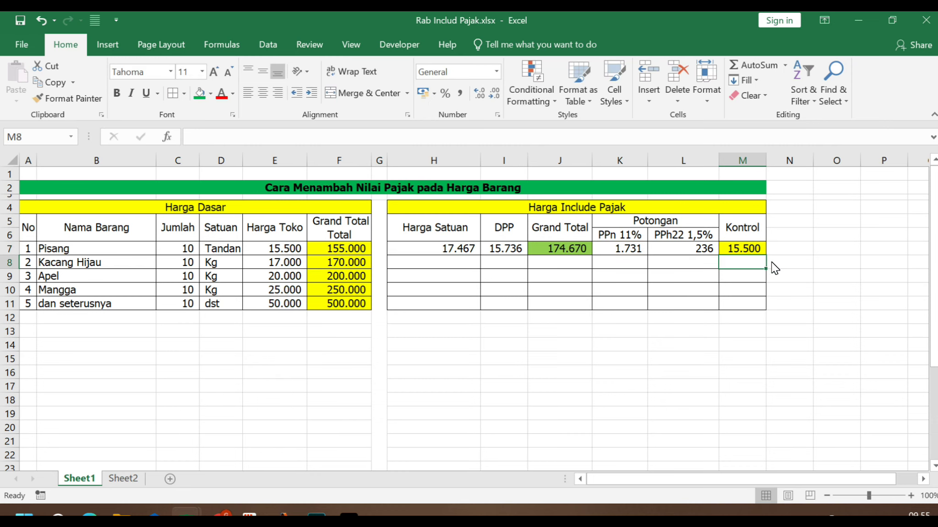
# Compare Pisang's Kontrol result in M7 with its Harga Toko in E7, and slightly narrow column M.
pyautogui.click(746, 255)
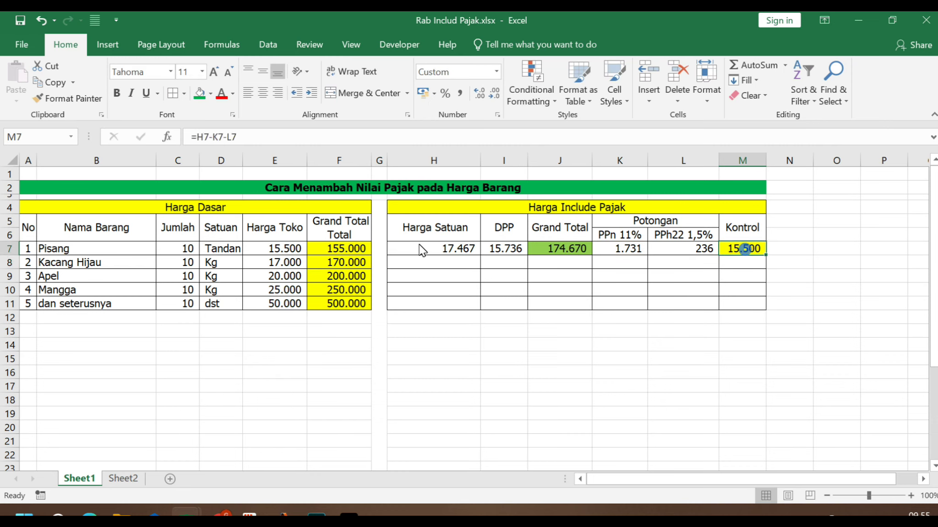
pyautogui.click(328, 251)
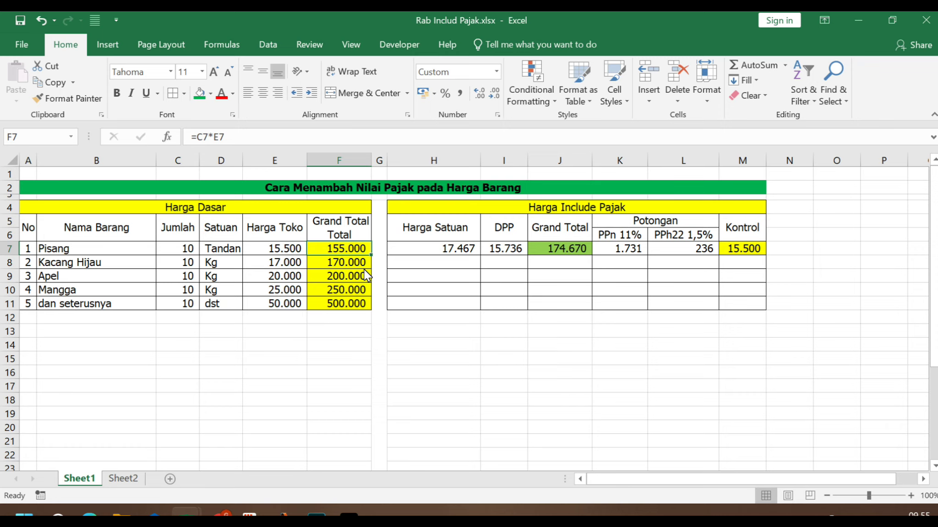
pyautogui.click(276, 252)
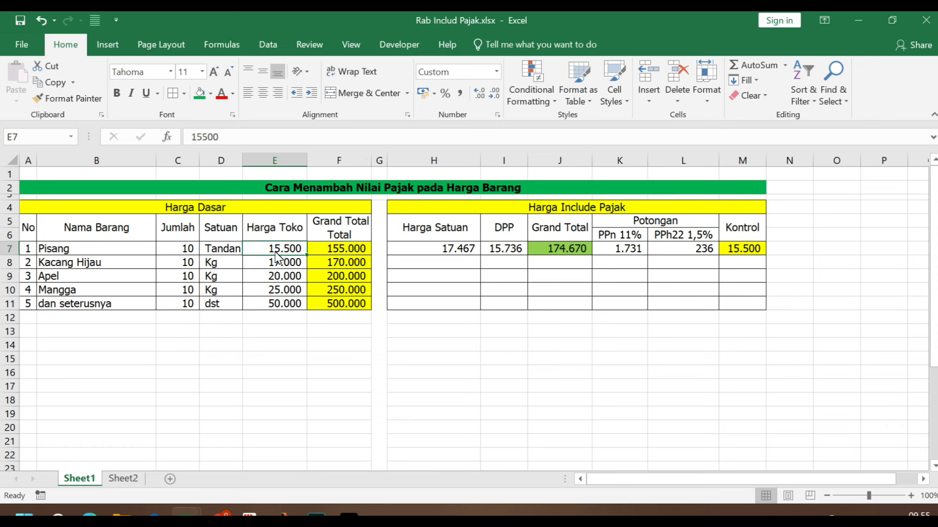
pyautogui.moveTo(769, 161); pyautogui.dragTo(767, 162)
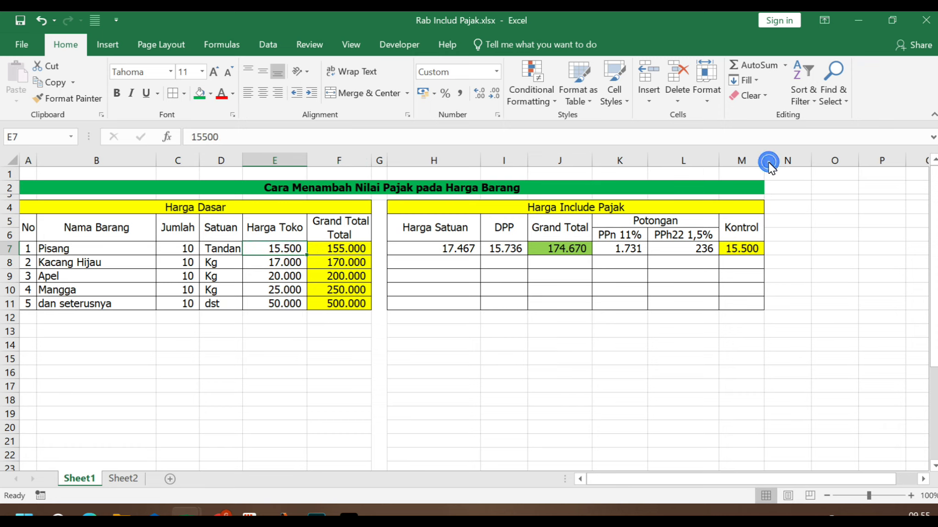
pyautogui.click(734, 282)
pyautogui.click(738, 249)
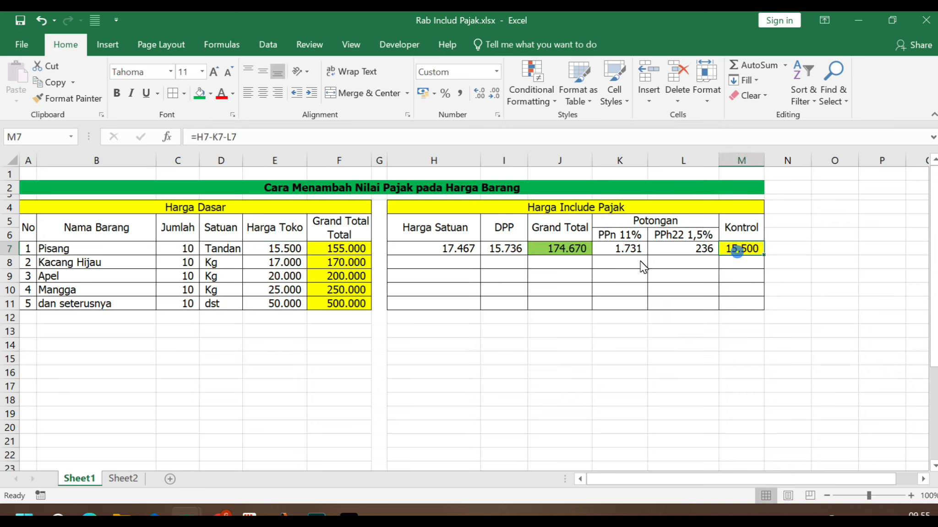
pyautogui.click(619, 261)
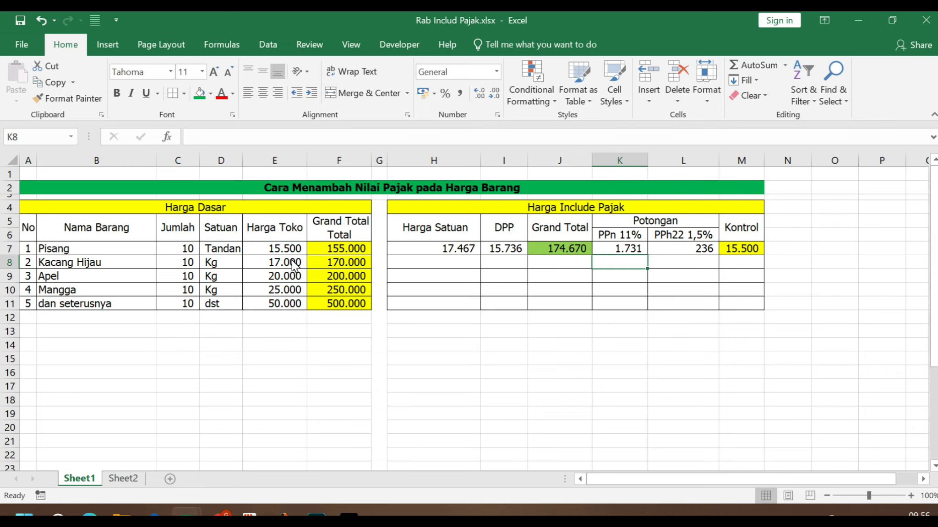
pyautogui.click(177, 249)
pyautogui.doubleClick(565, 249)
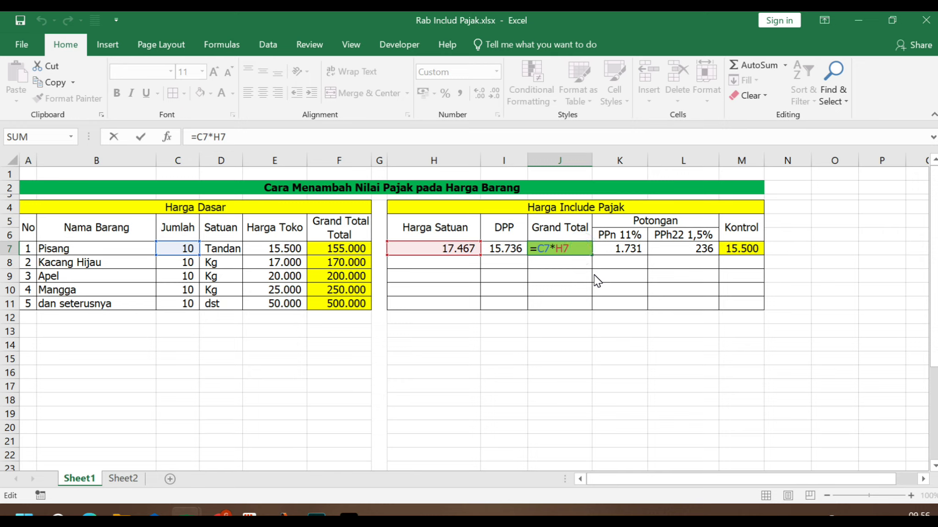
pyautogui.write('*')
pyautogui.press('BackSpace')
pyautogui.press('Return')
# Extend Pisang's PPn 11% formula in K7 to =11%*I7*C7 so it multiplies by Jumlah.
pyautogui.click(626, 249)
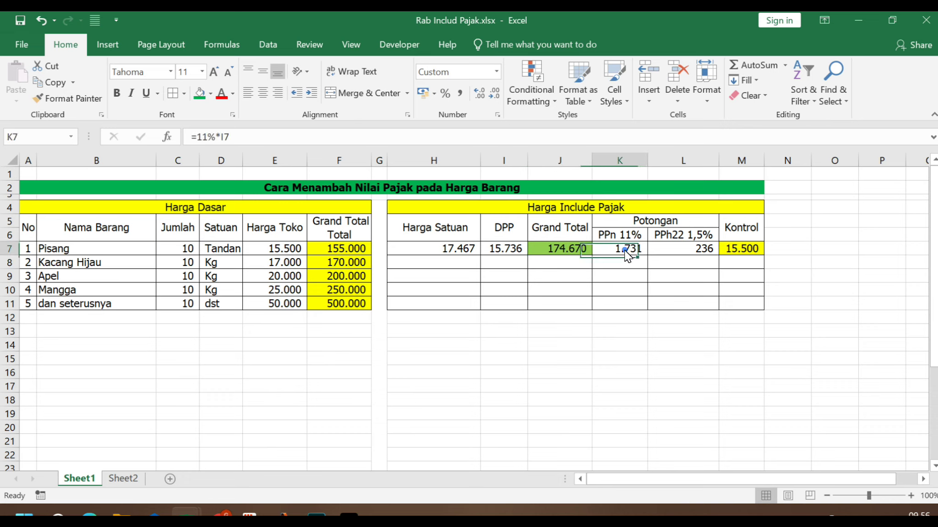
pyautogui.doubleClick(626, 250)
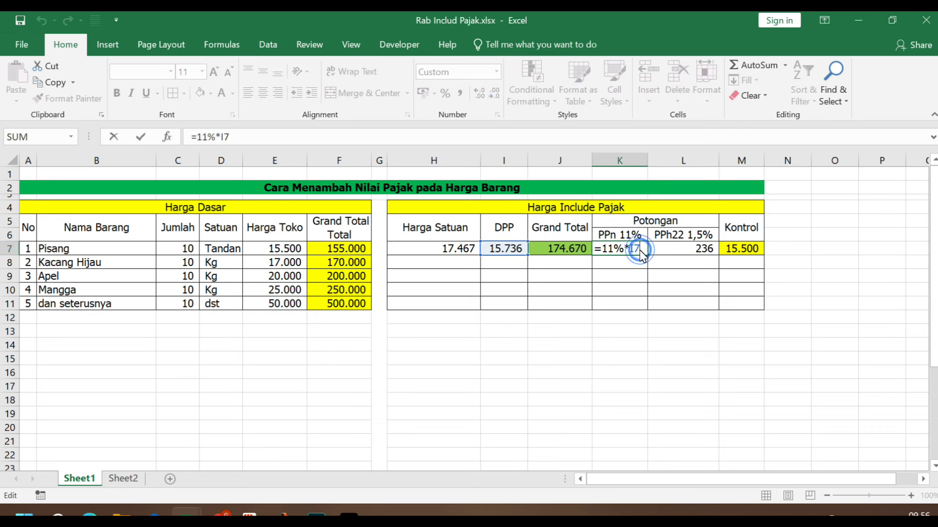
pyautogui.write('*')
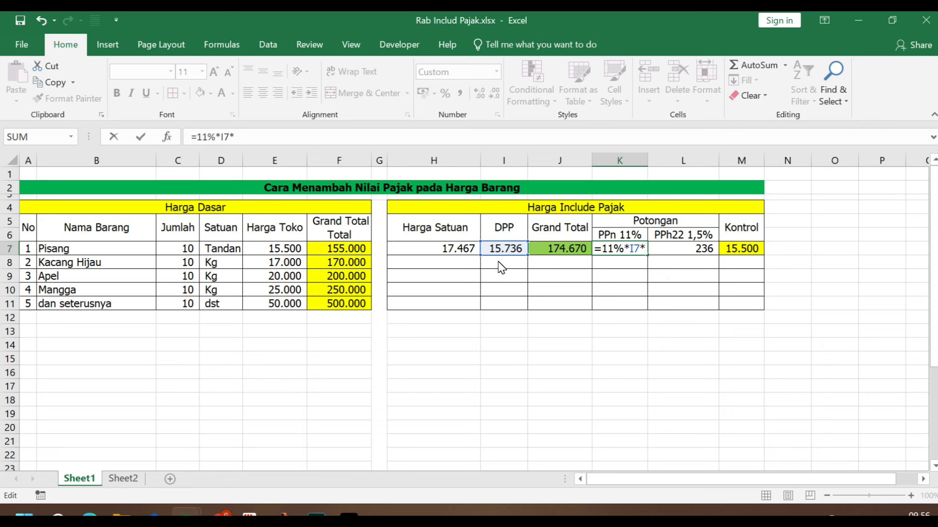
pyautogui.click(190, 255)
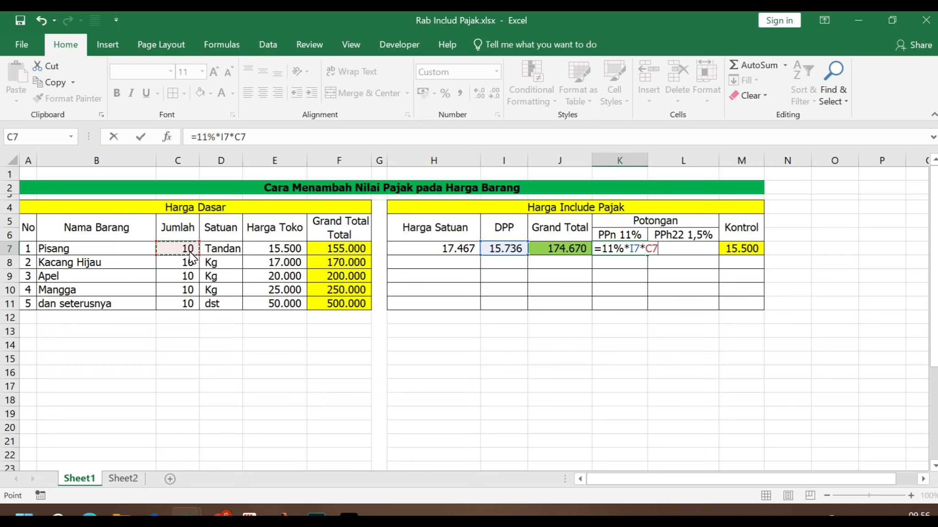
pyautogui.press('Return')
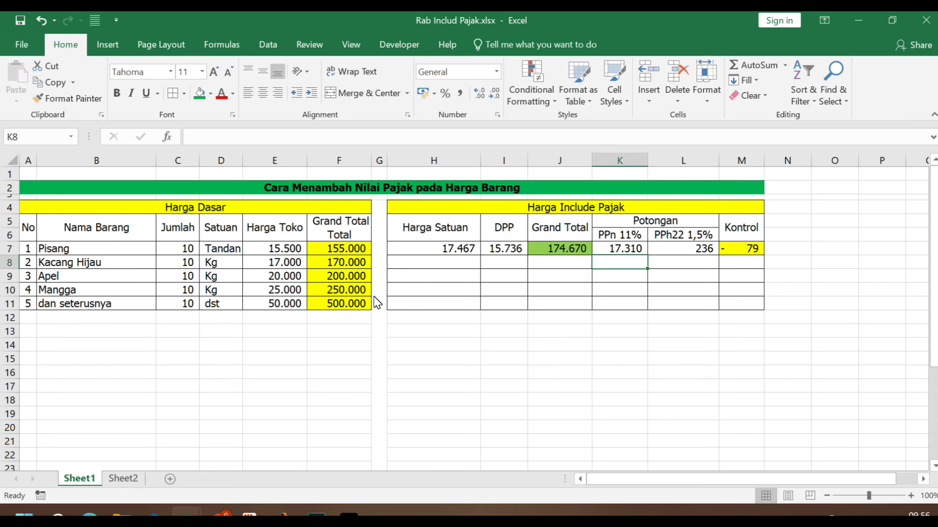
# Extend Pisang's PPh22 1,5% formula in L7 to =1,5%*I7*C7 so it multiplies by Jumlah.
pyautogui.doubleClick(701, 253)
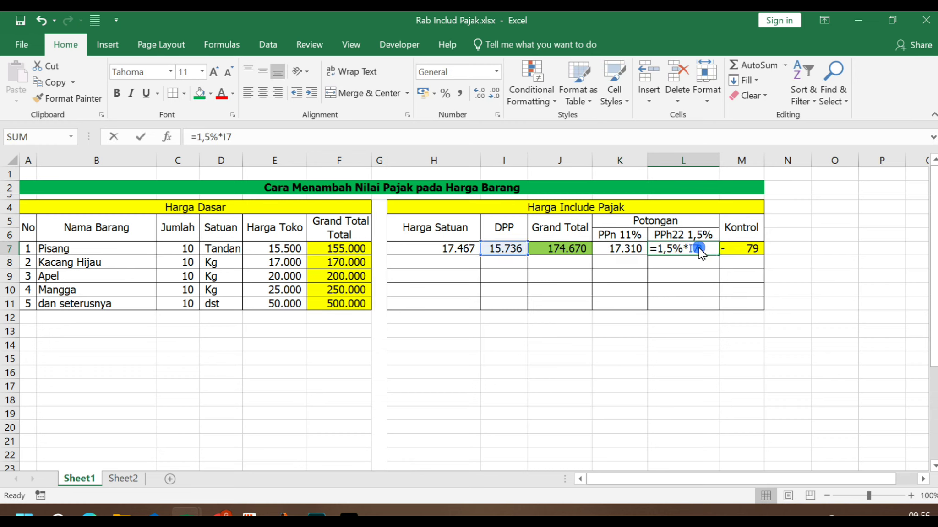
pyautogui.write('*')
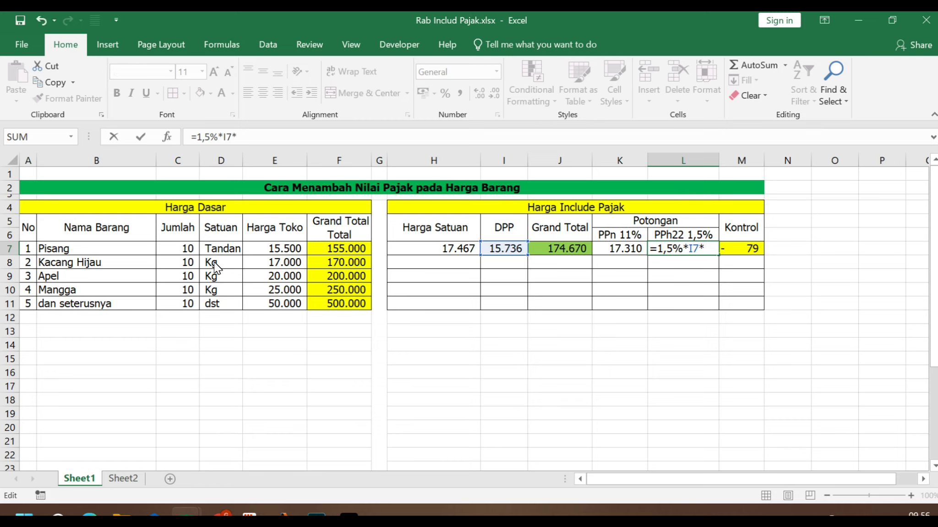
pyautogui.click(191, 250)
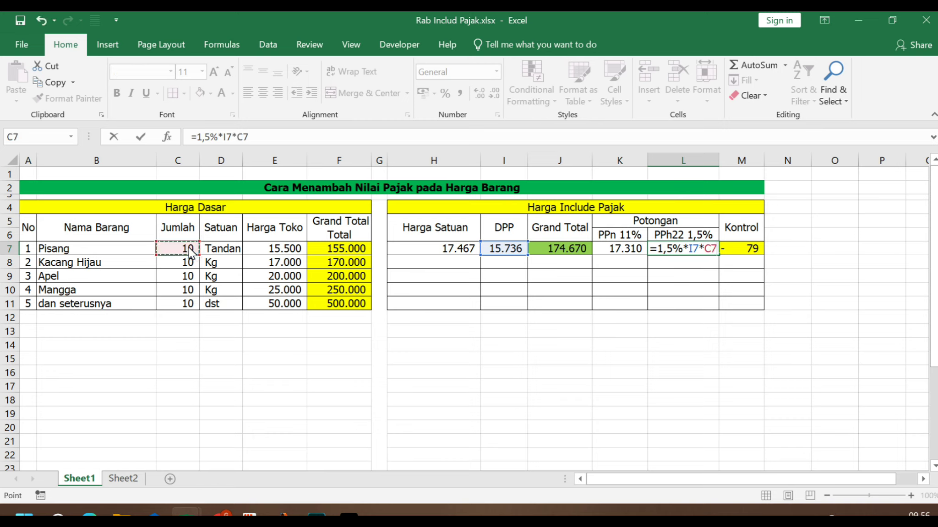
pyautogui.press('Return')
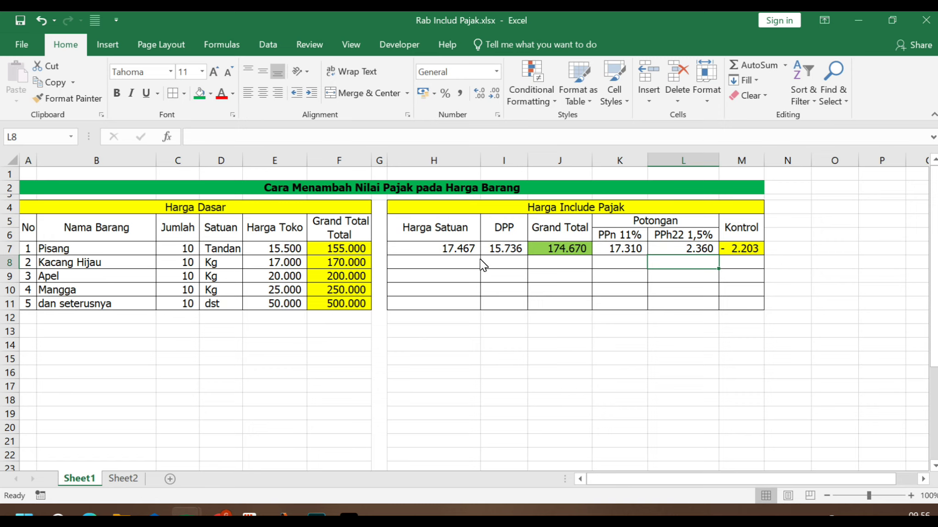
# Fill the Harga Satuan and DPP formulas from H7 and I7 down to row 11 for the remaining items.
pyautogui.click(463, 248)
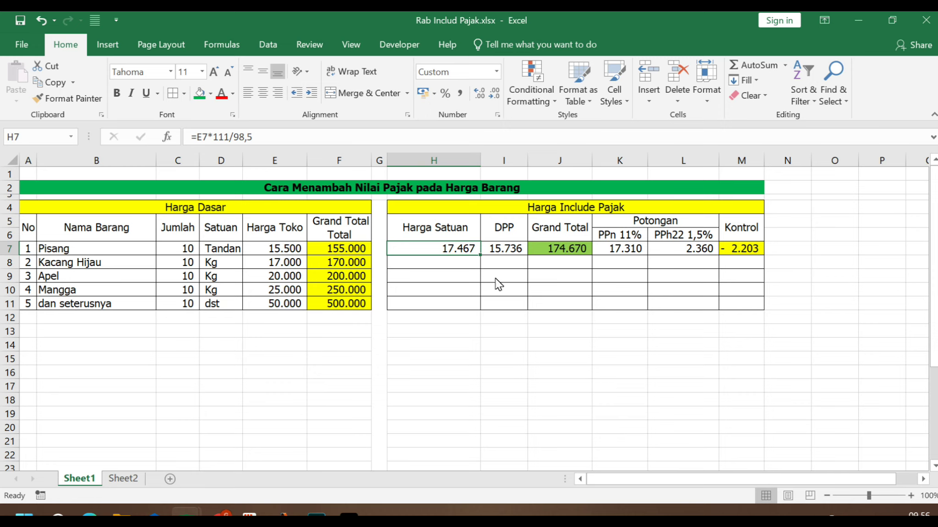
pyautogui.click(484, 258)
pyautogui.moveTo(482, 257); pyautogui.dragTo(486, 312)
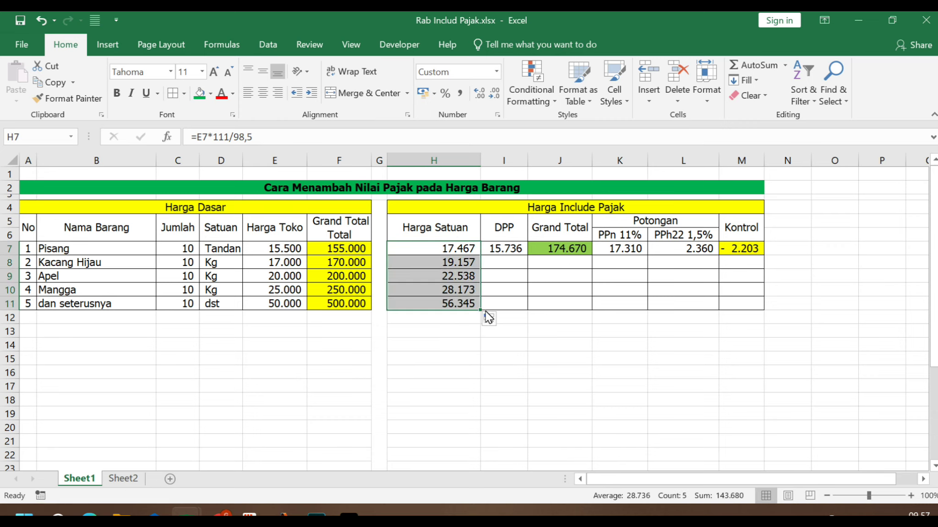
pyautogui.click(522, 251)
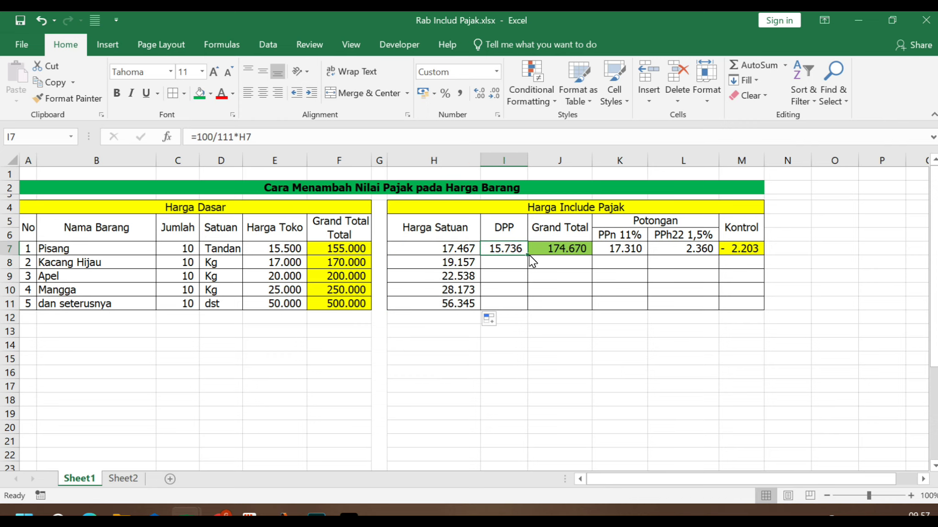
pyautogui.doubleClick(527, 255)
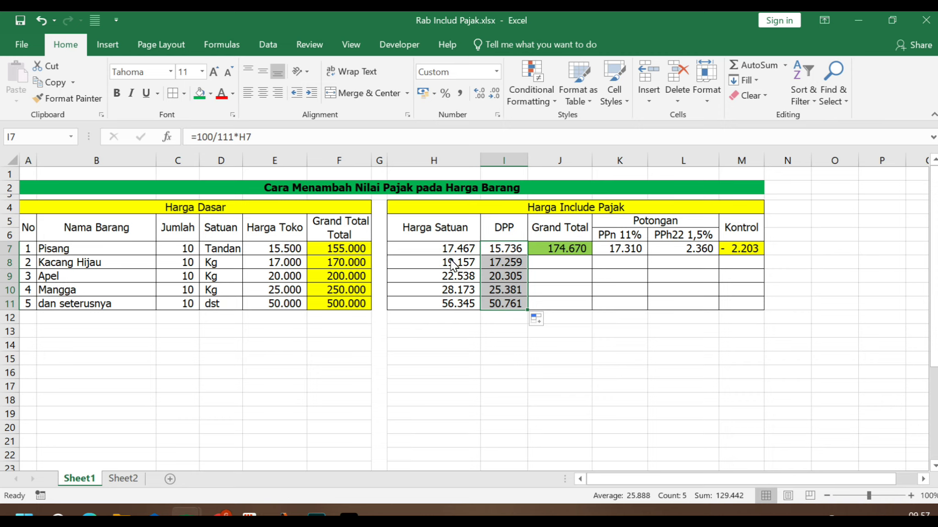
# Fill the Grand Total and PPn 11% formulas from J7 and K7 down to row 11.
pyautogui.click(573, 251)
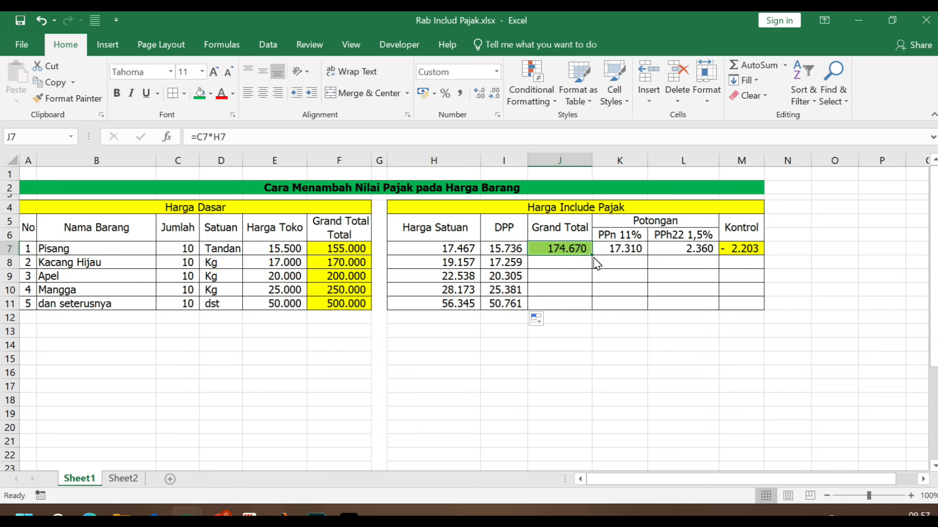
pyautogui.moveTo(594, 256); pyautogui.dragTo(595, 304)
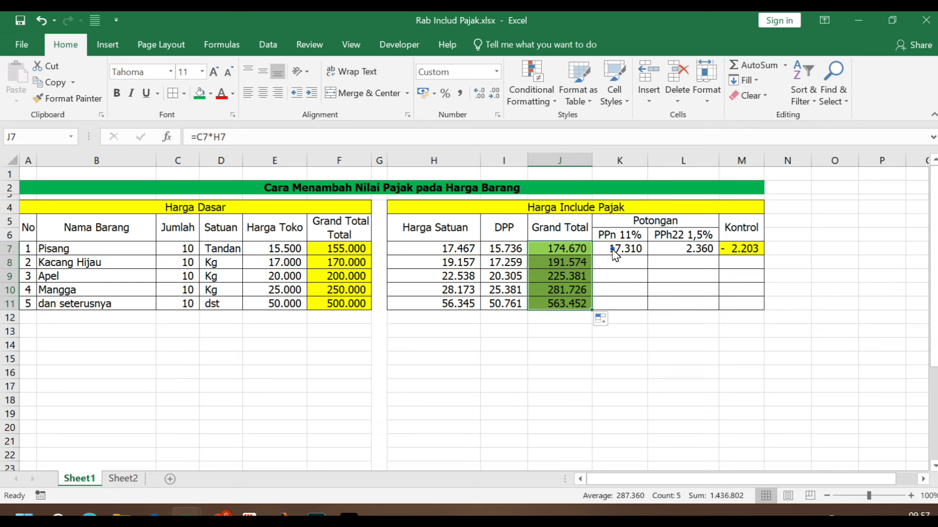
pyautogui.click(613, 249)
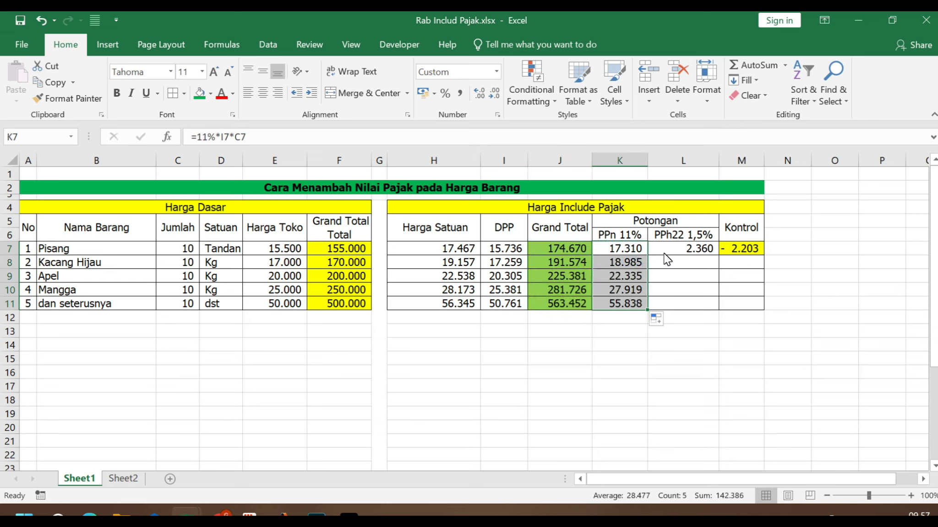
# Fill the PPh22 1,5% and Kontrol formulas from L7 and M7 down to row 11.
pyautogui.click(684, 249)
pyautogui.doubleClick(719, 258)
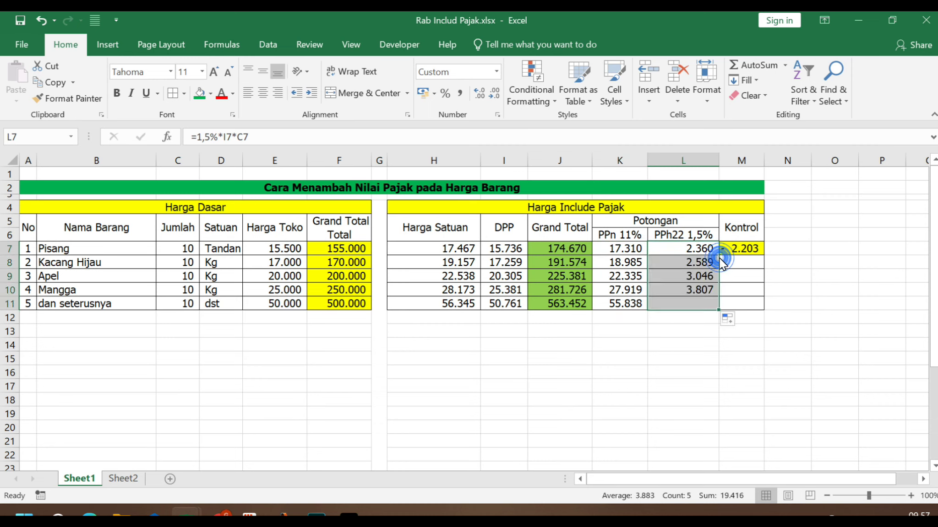
pyautogui.click(742, 249)
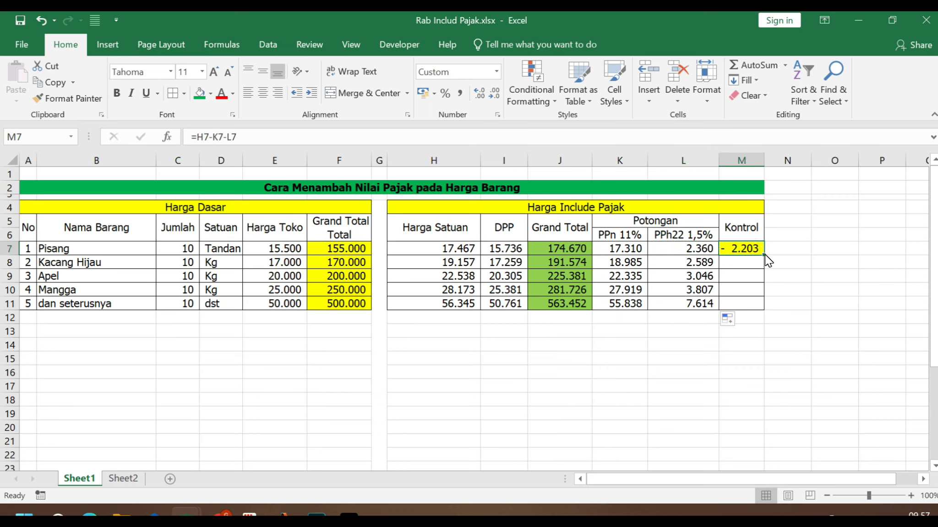
pyautogui.doubleClick(764, 256)
# Review Pisang's formulas for Harga Satuan, PPn 11%, PPh22 1,5% and Kontrol in row 7 to trace the Kontrol discrepancy.
pyautogui.doubleClick(707, 254)
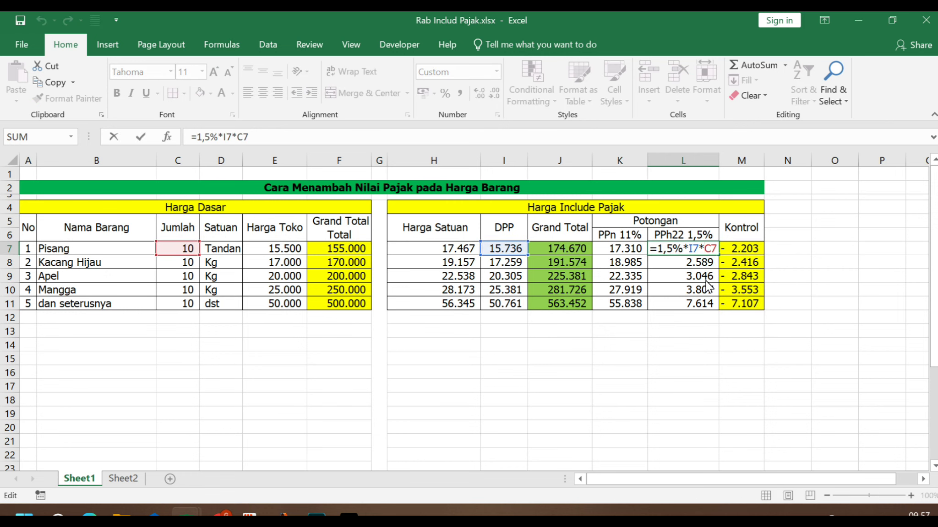
pyautogui.press('Return')
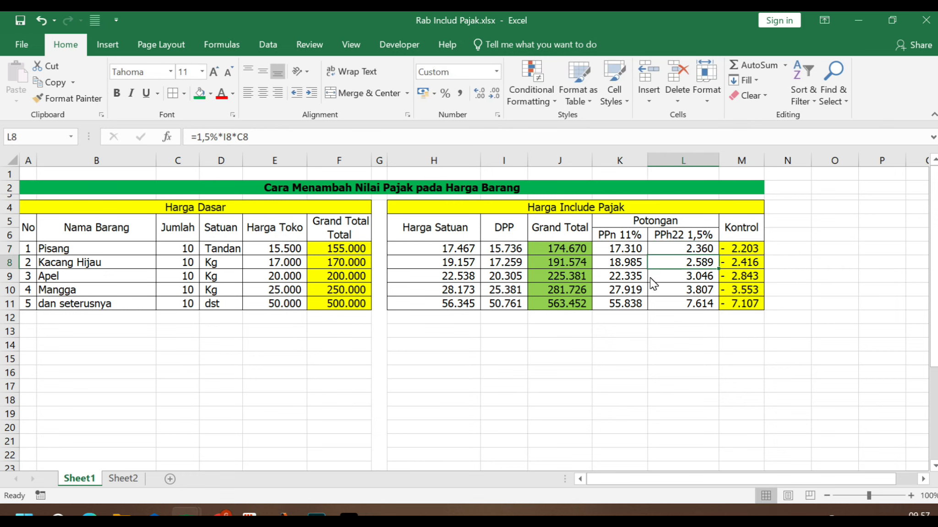
pyautogui.click(607, 251)
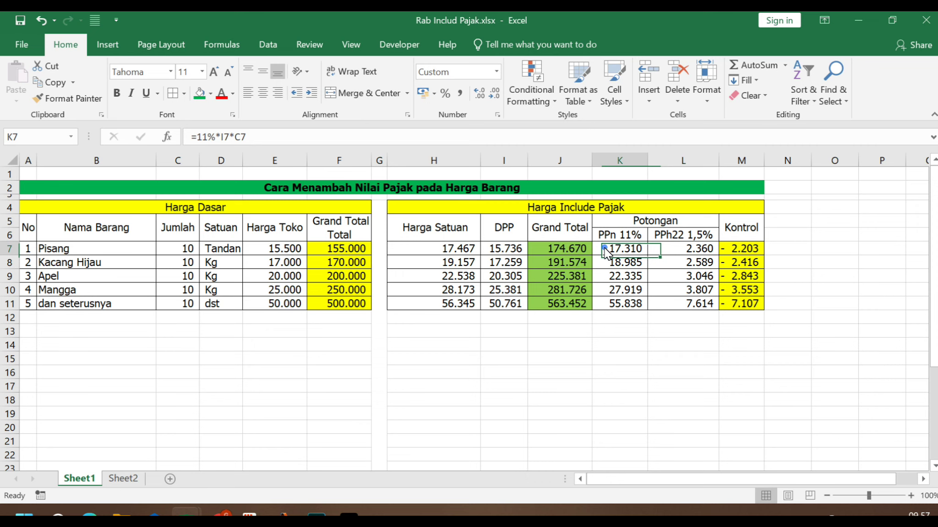
pyautogui.doubleClick(467, 250)
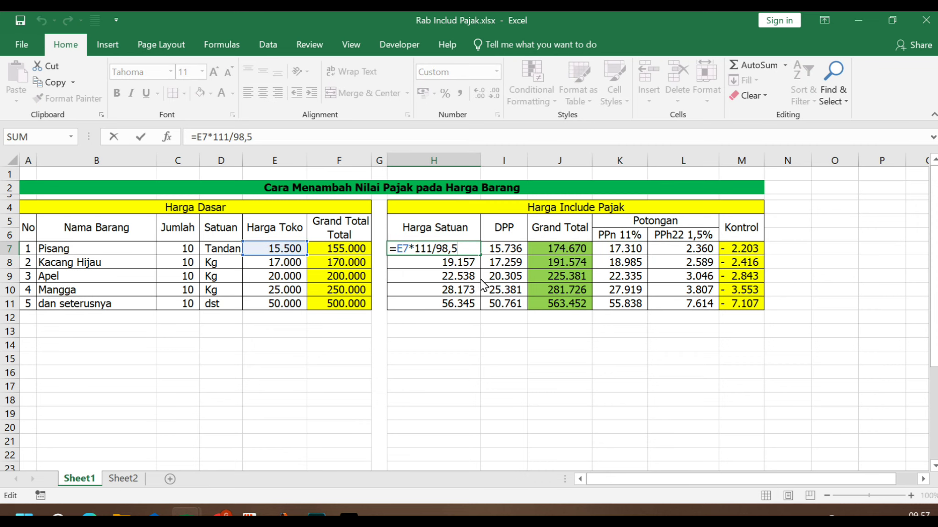
pyautogui.press('Return')
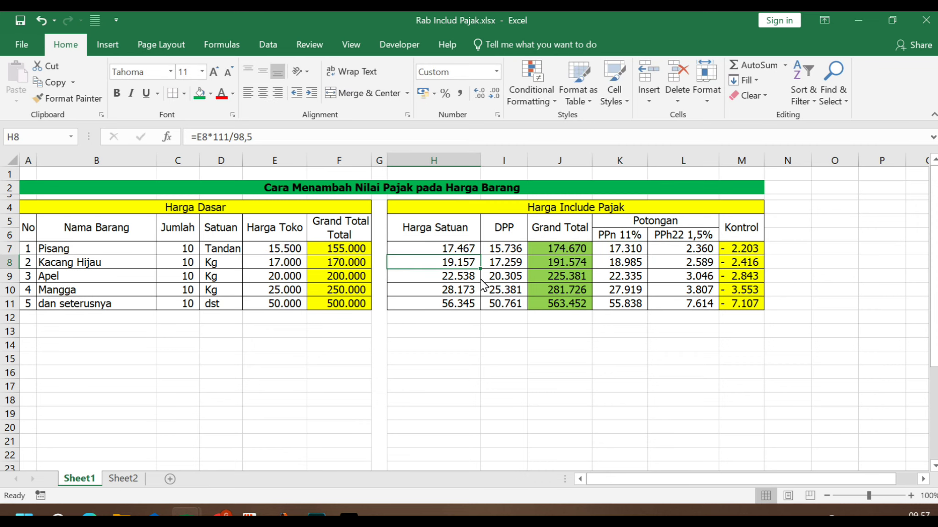
pyautogui.click(613, 249)
pyautogui.click(687, 249)
pyautogui.doubleClick(689, 254)
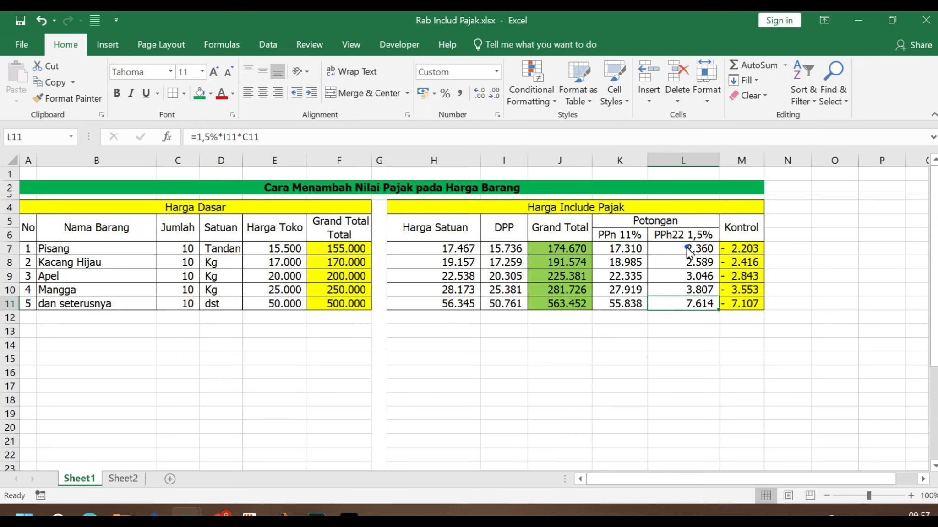
pyautogui.doubleClick(689, 251)
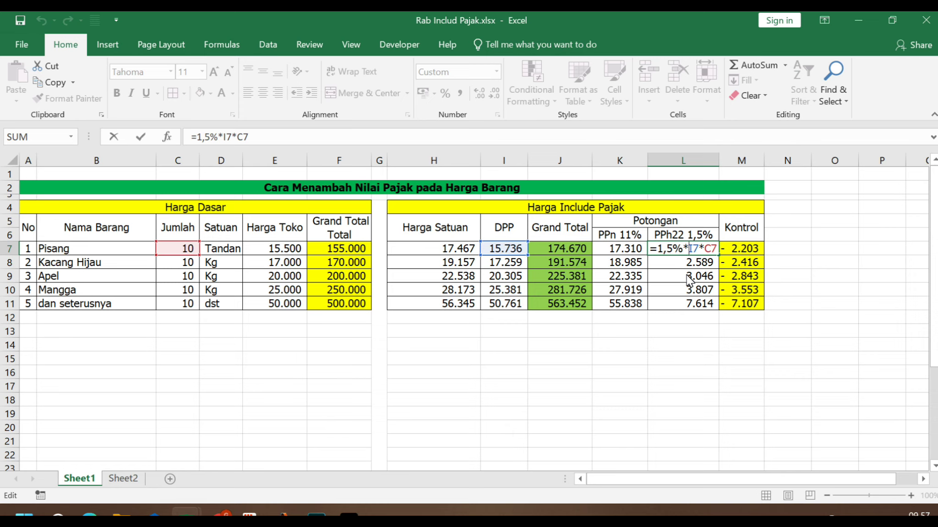
pyautogui.press('Return')
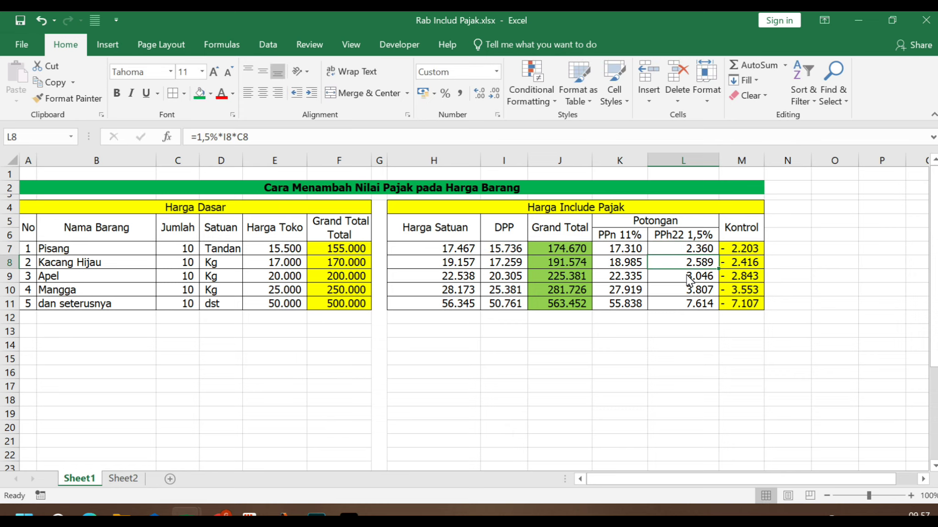
pyautogui.doubleClick(630, 250)
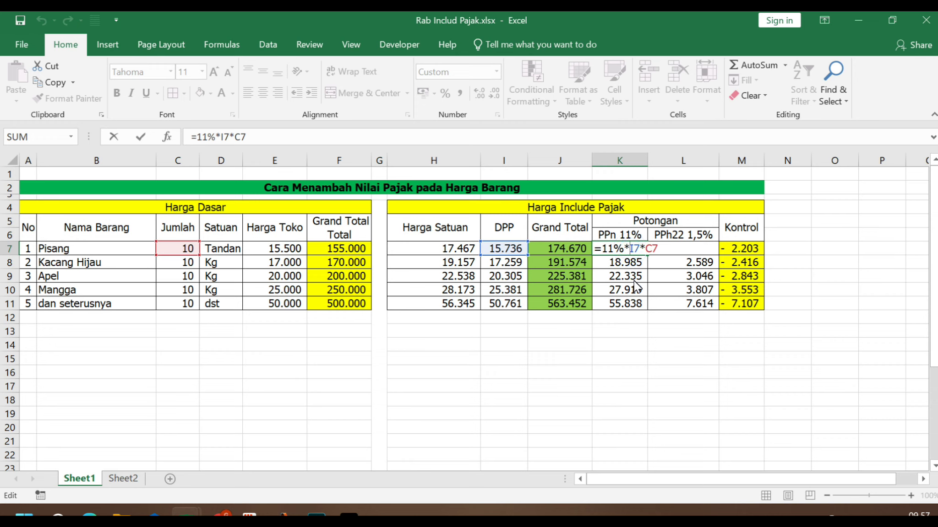
pyautogui.press('Return')
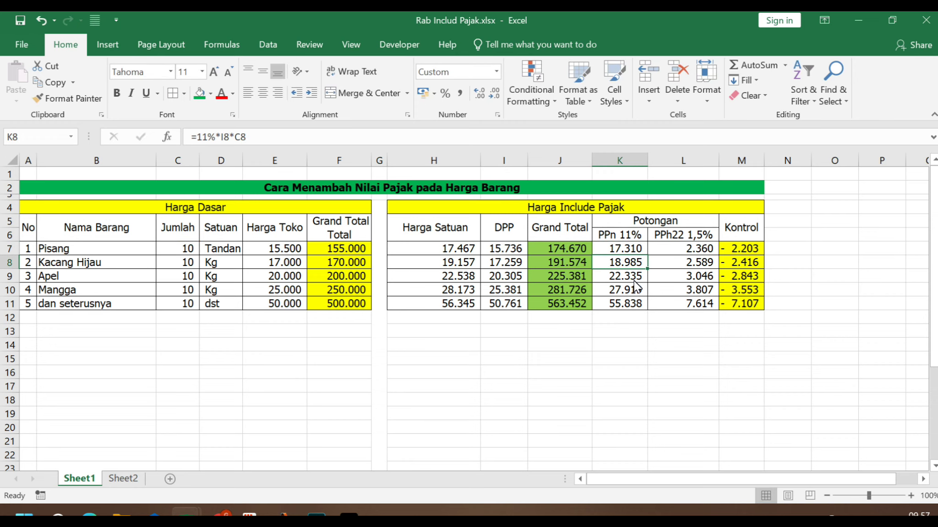
pyautogui.click(740, 249)
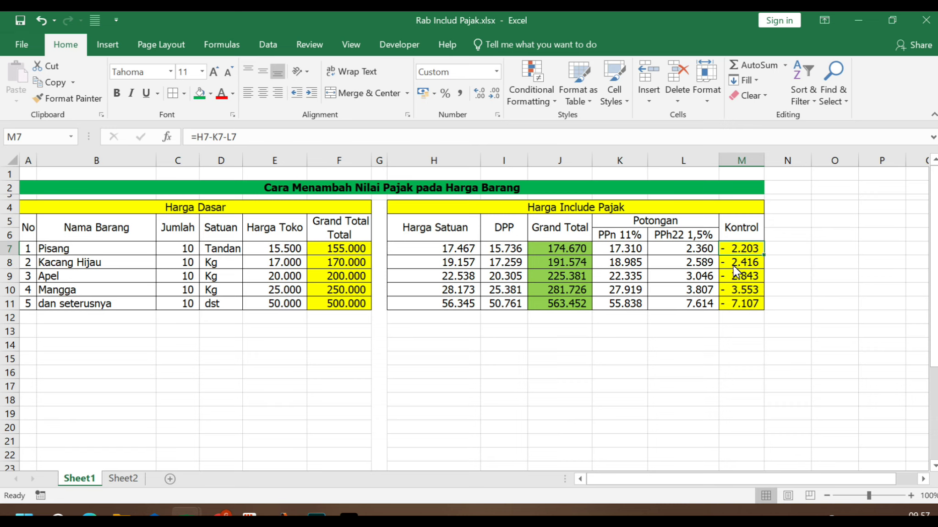
pyautogui.doubleClick(734, 250)
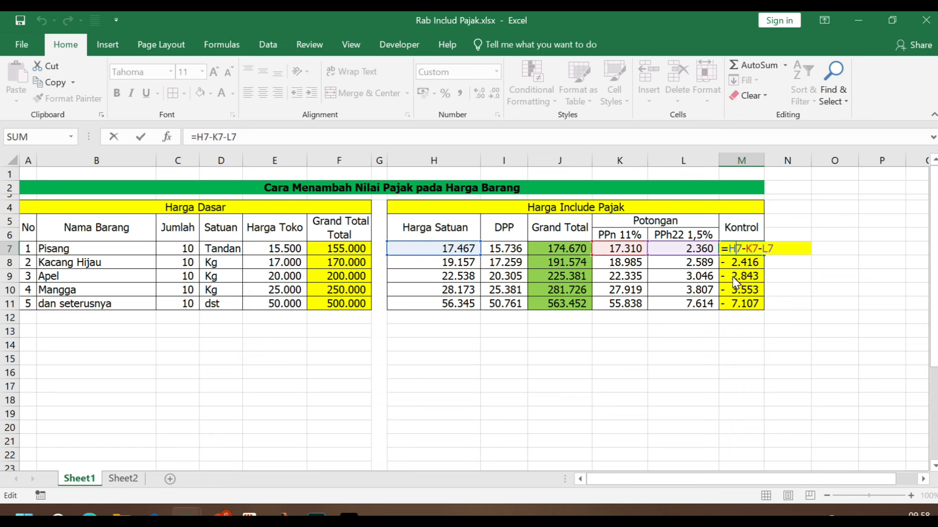
pyautogui.press('Return')
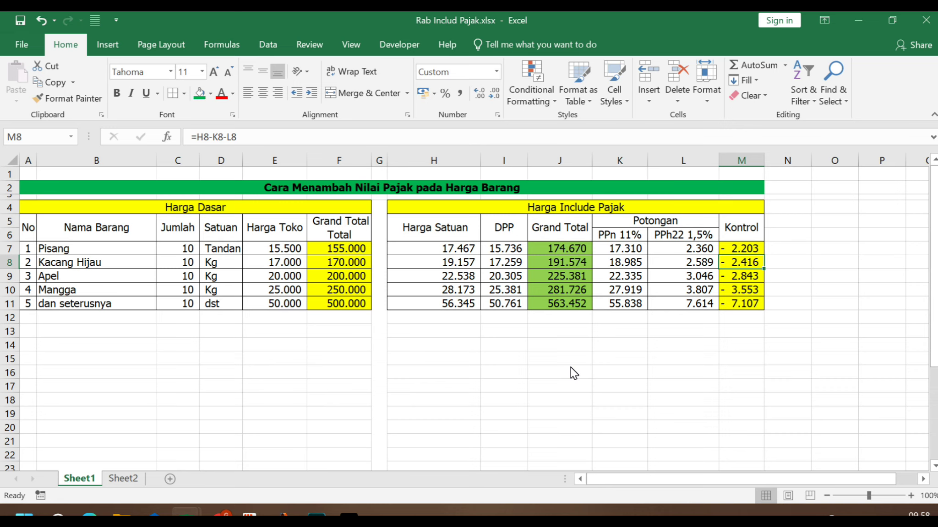
# Change Pisang's Kontrol formula in M7 to =J7-K7-L7 and fill it down to row 11.
pyautogui.doubleClick(747, 248)
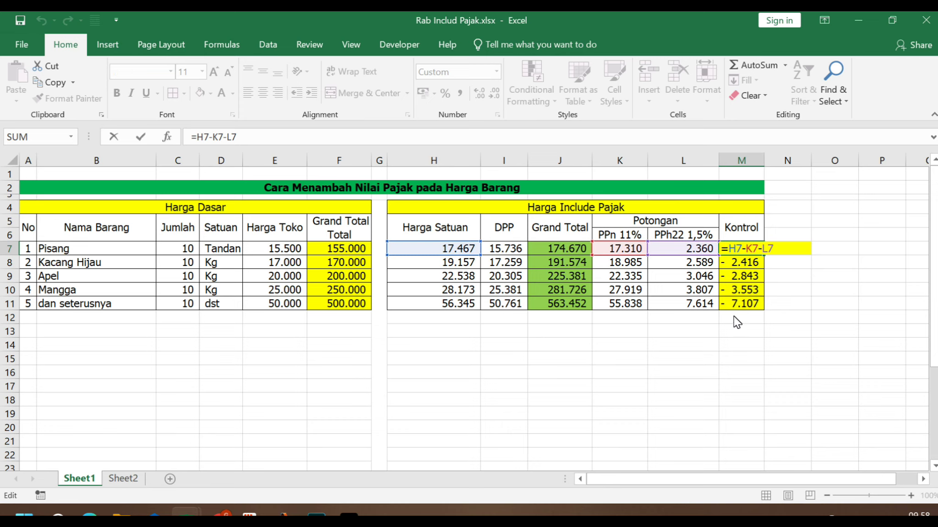
pyautogui.press('BackSpace')
pyautogui.press('BackSpace')
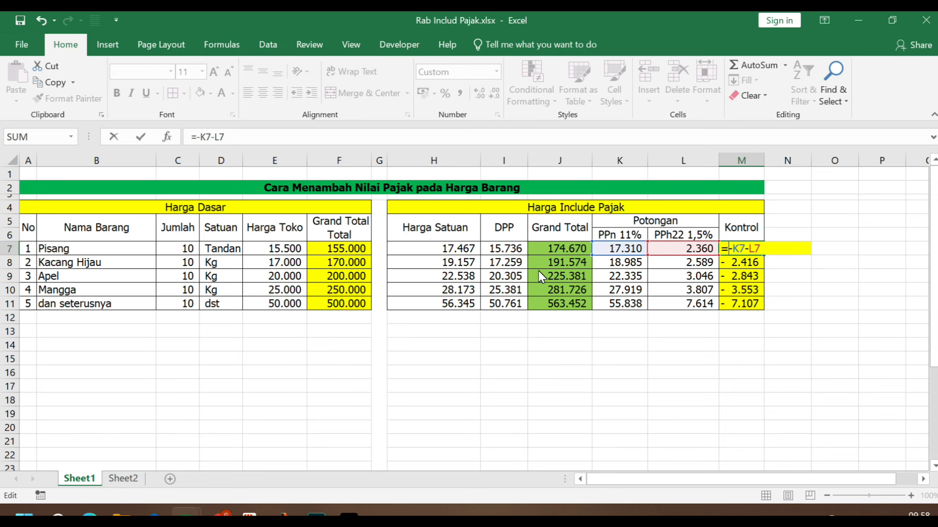
pyautogui.click(556, 248)
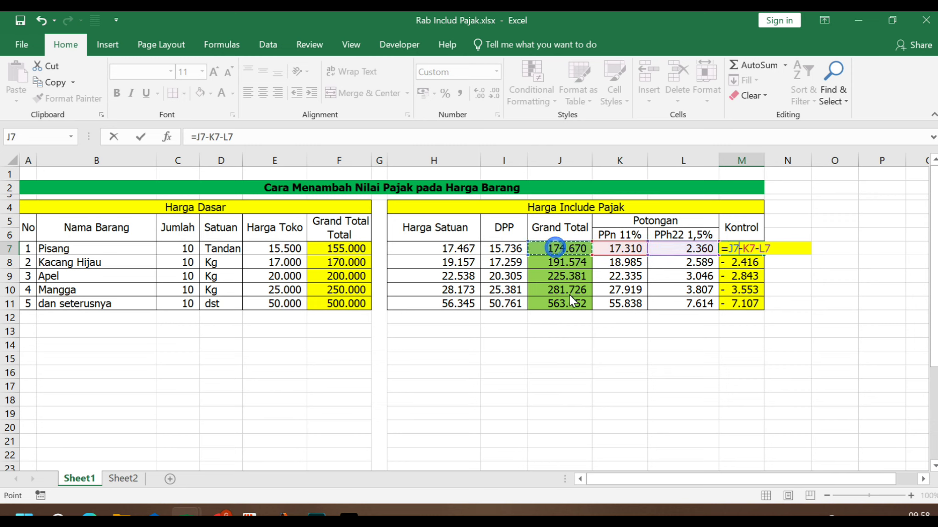
pyautogui.press('Return')
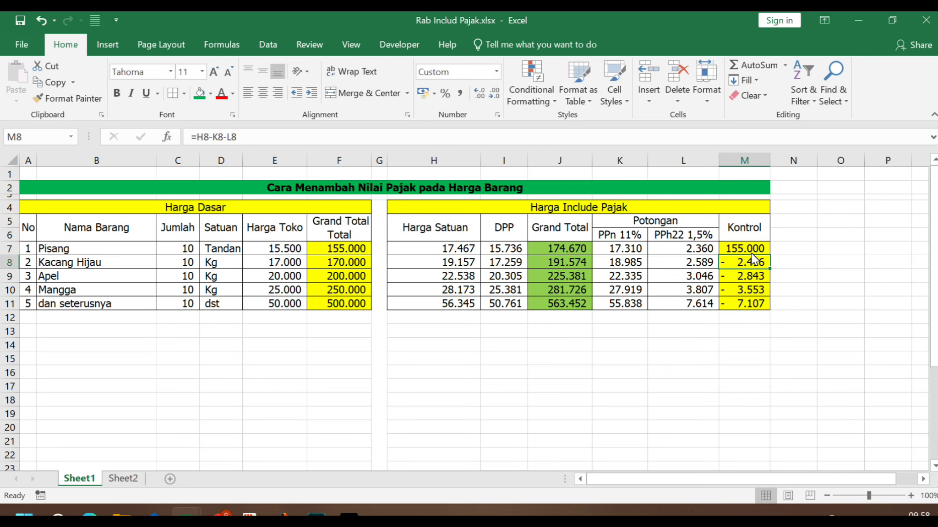
pyautogui.press('Up')
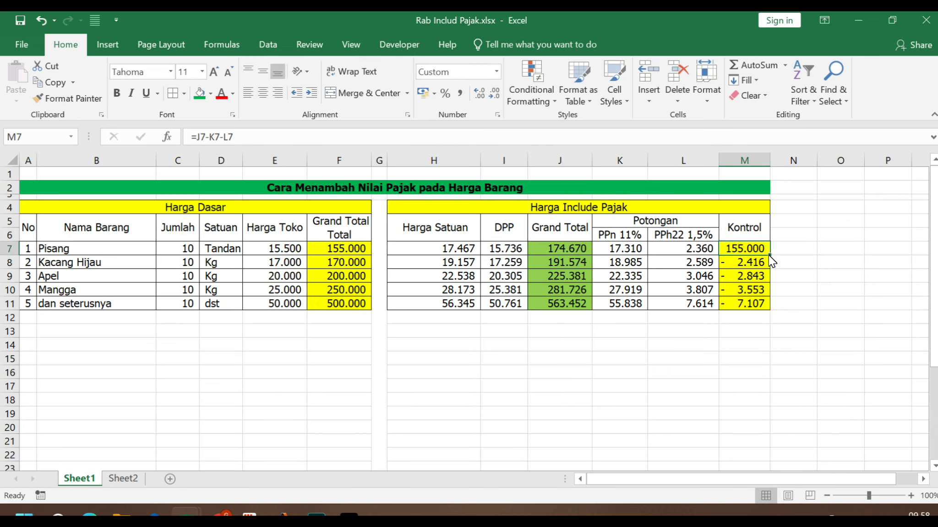
pyautogui.doubleClick(768, 255)
# Compare Pisang's Kontrol in M7 with the base Grand Total in F7 and inspect the tax-inclusive Grand Total formula in J7.
pyautogui.click(741, 252)
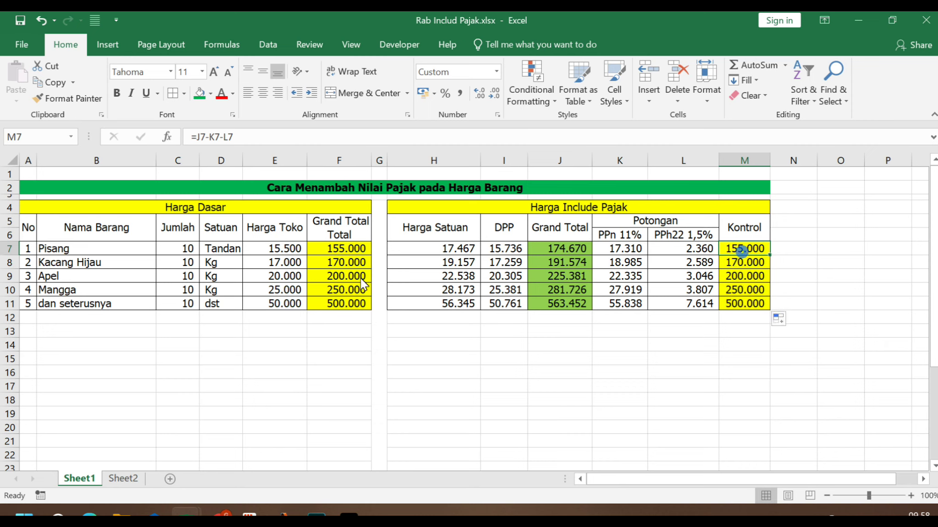
pyautogui.click(344, 249)
pyautogui.click(749, 251)
pyautogui.click(337, 248)
pyautogui.click(750, 247)
pyautogui.click(616, 256)
pyautogui.doubleClick(562, 248)
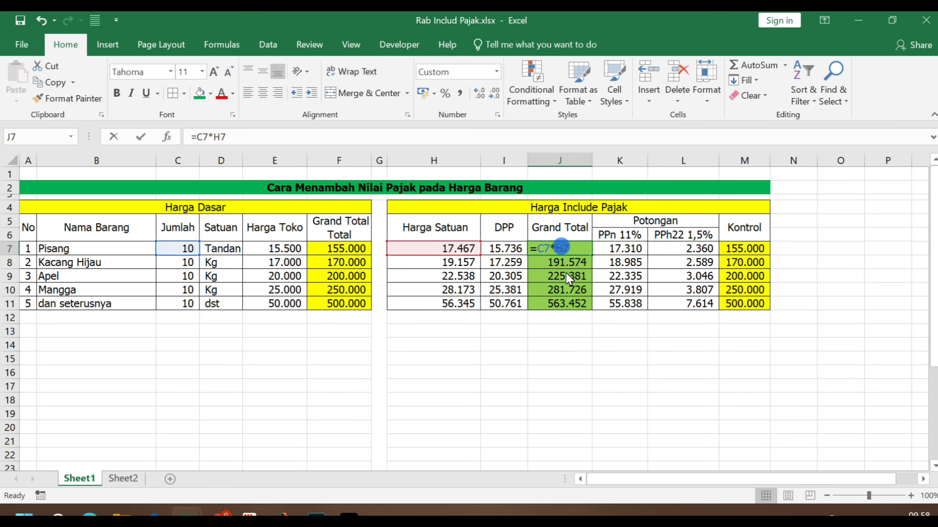
pyautogui.press('Return')
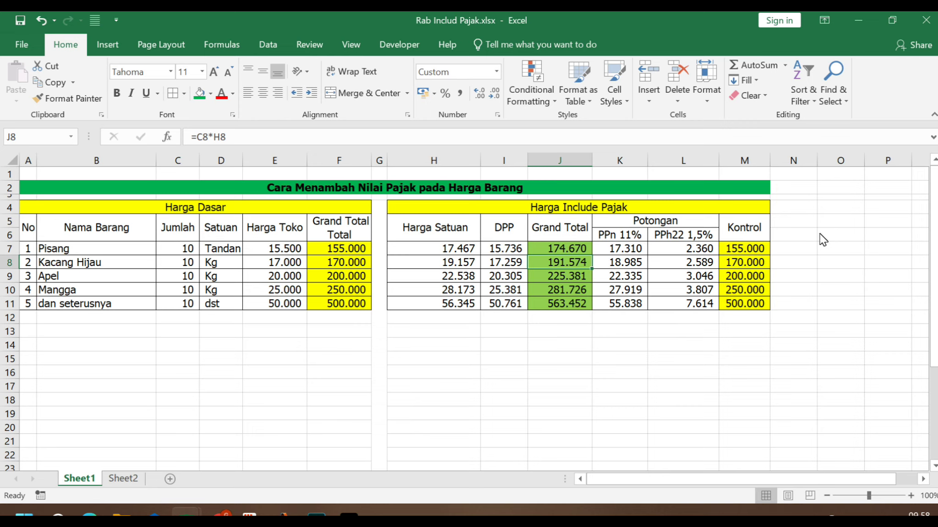
pyautogui.click(439, 334)
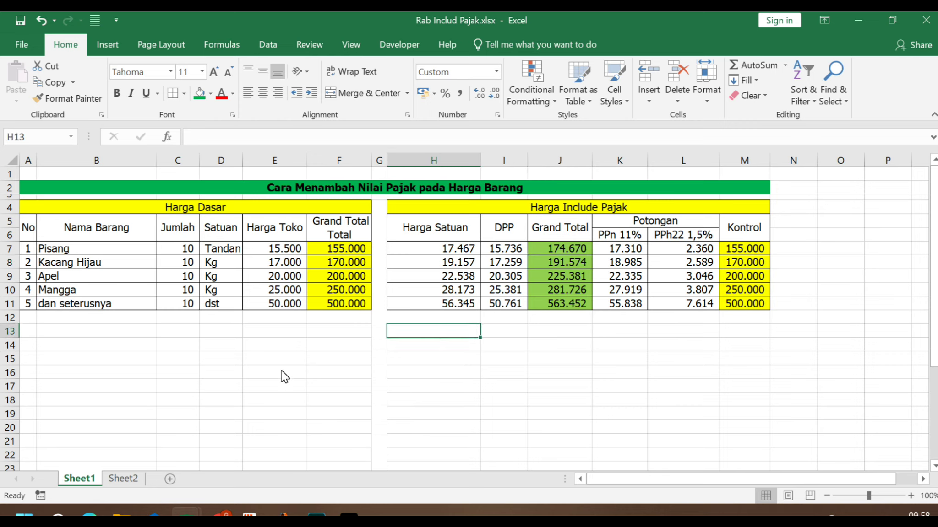
# Add a row below the items with number 6 in A12 and the label Jumlah Total in B12.
pyautogui.click(29, 318)
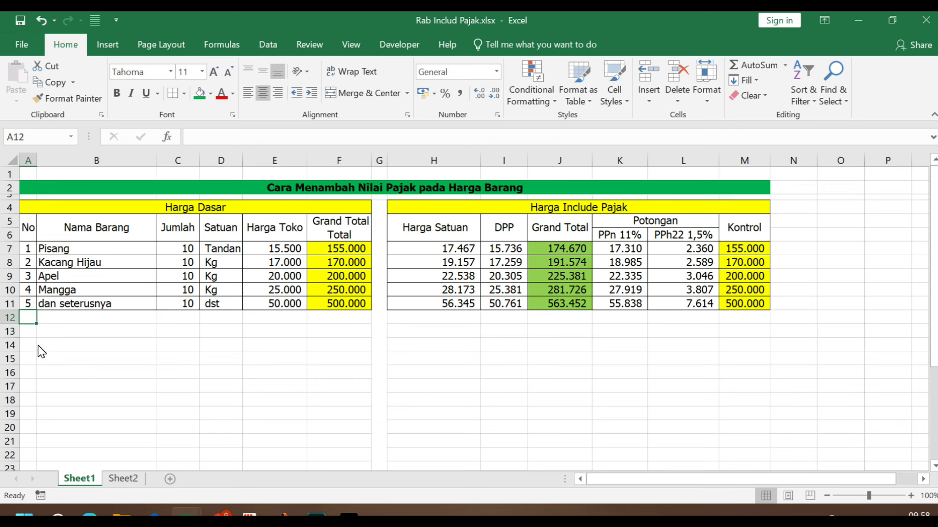
pyautogui.write('6')
pyautogui.press('Tab')
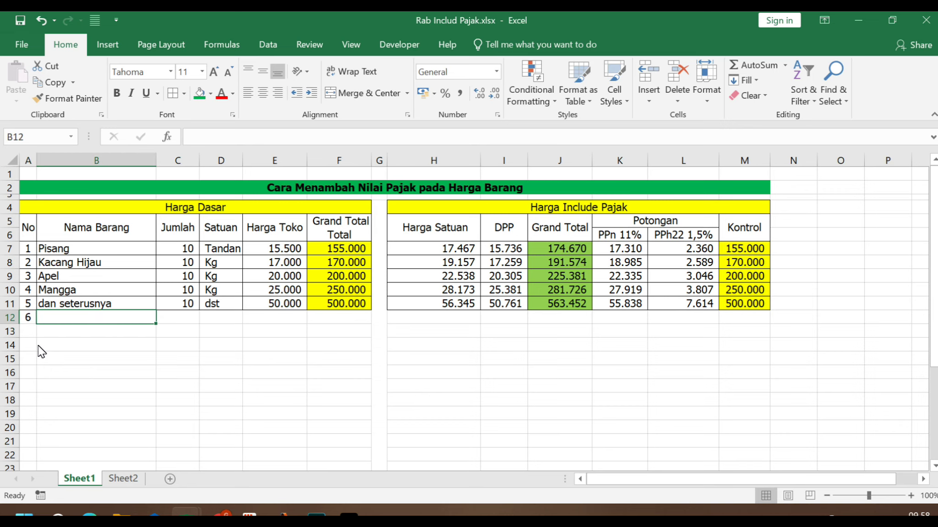
pyautogui.write('Jumlah Total')
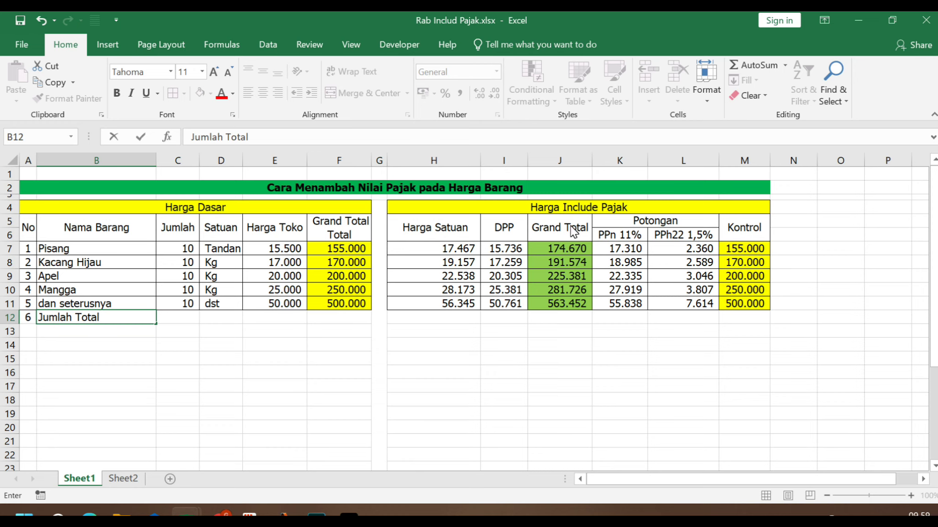
# Shorten the Grand Total header in J5 under Harga Include Pajak to Total.
pyautogui.click(570, 229)
pyautogui.doubleClick(568, 228)
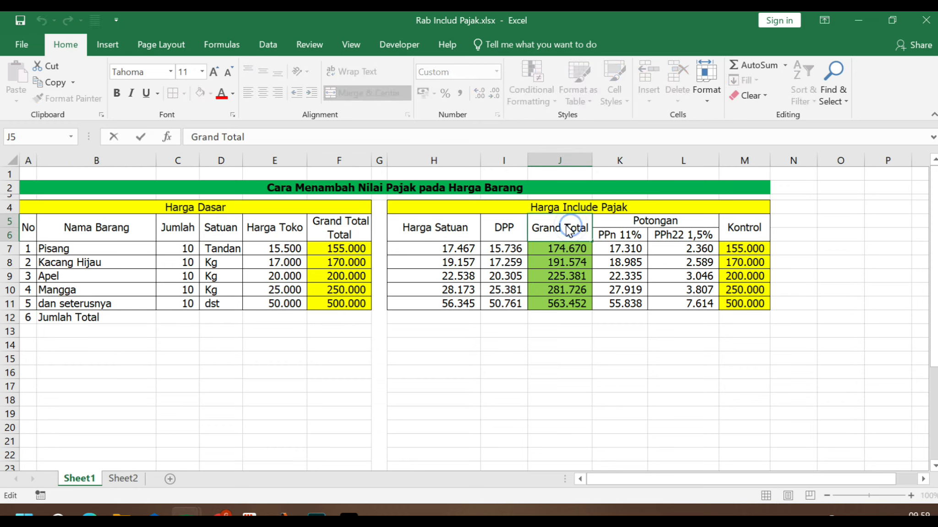
pyautogui.doubleClick(547, 228)
pyautogui.press('BackSpace')
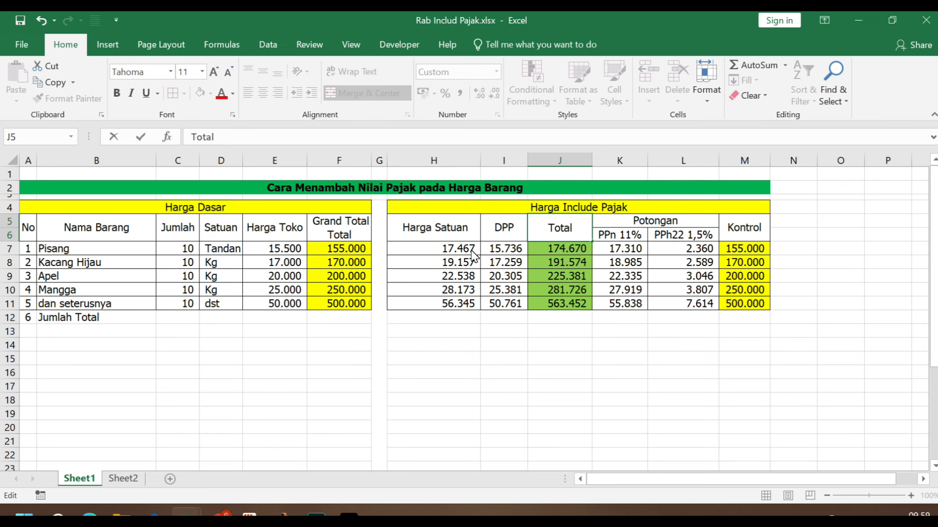
pyautogui.click(508, 277)
pyautogui.click(506, 302)
pyautogui.click(307, 345)
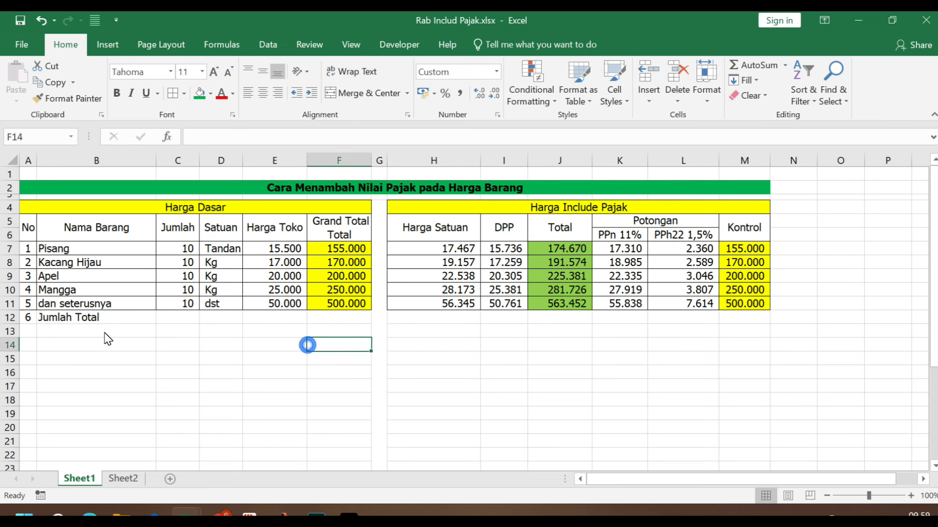
# Merge and center Jumlah Total across B12:E12 and copy it to H12 in the Harga Include Pajak table.
pyautogui.moveTo(48, 321); pyautogui.dragTo(274, 325)
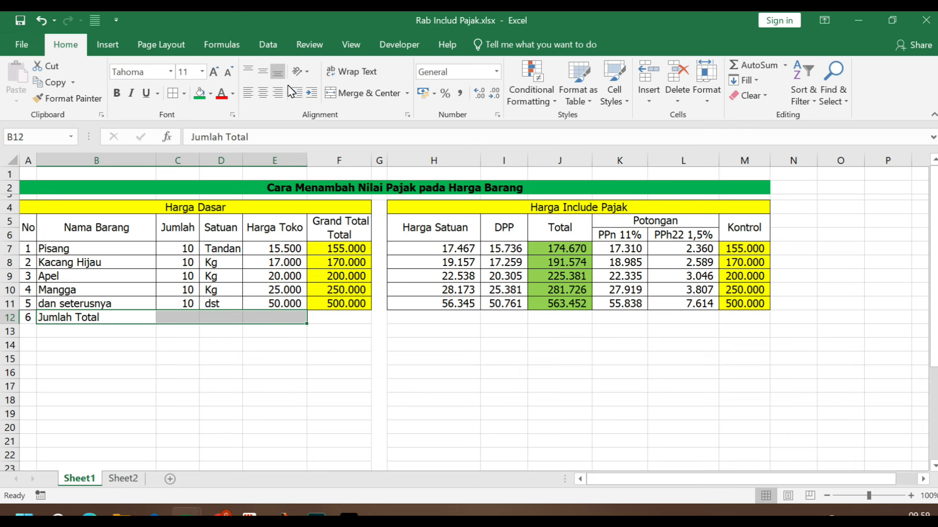
pyautogui.click(358, 90)
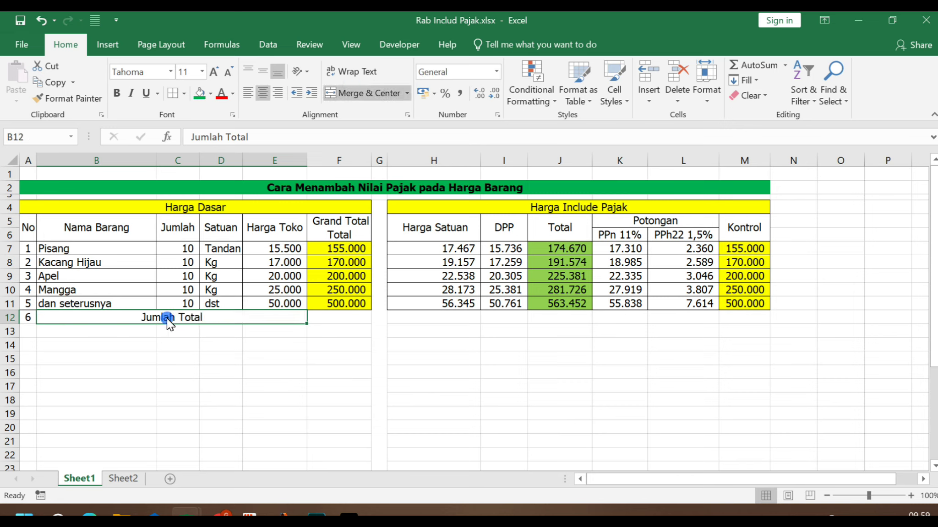
pyautogui.hotkey('ctrl', 'c')
pyautogui.click(423, 323)
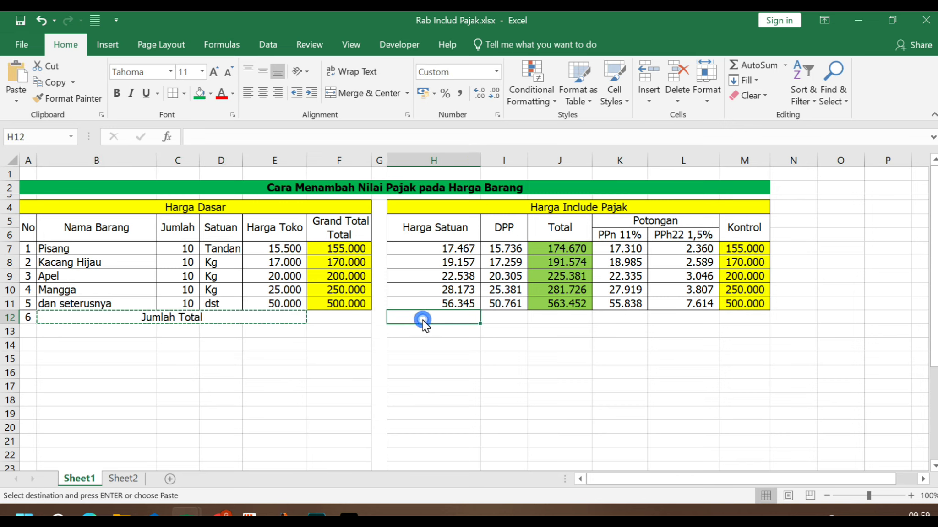
pyautogui.hotkey('ctrl', 'v')
pyautogui.click(503, 358)
pyautogui.click(565, 371)
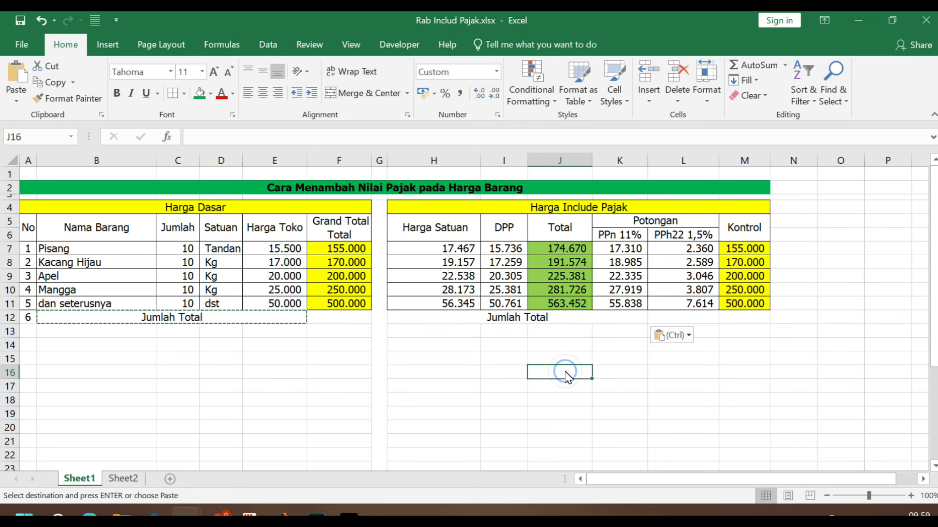
# Re-merge and center Jumlah Total across H12:I12 only, and extend the cell borders of both tables through row 12.
pyautogui.click(550, 265)
pyautogui.click(511, 316)
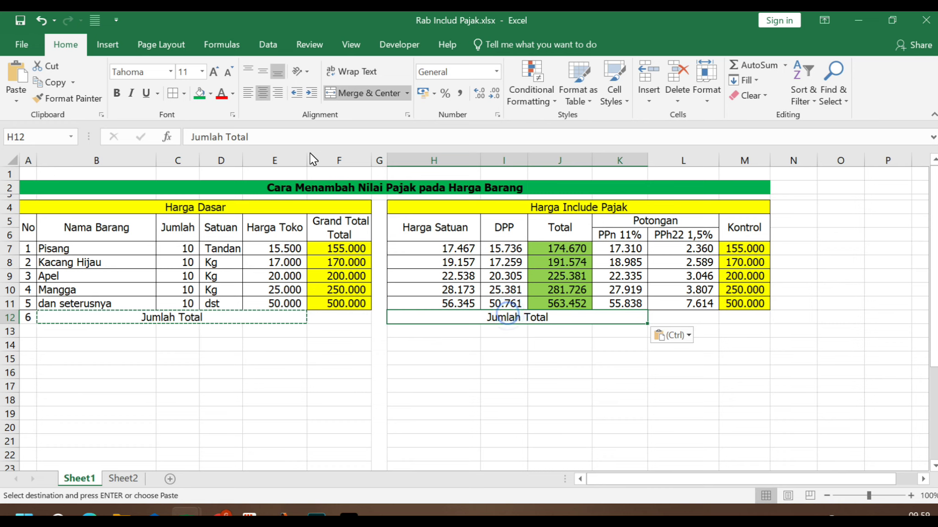
pyautogui.click(388, 97)
pyautogui.click(488, 312)
pyautogui.moveTo(440, 321); pyautogui.dragTo(504, 322)
pyautogui.click(368, 94)
pyautogui.click(448, 316)
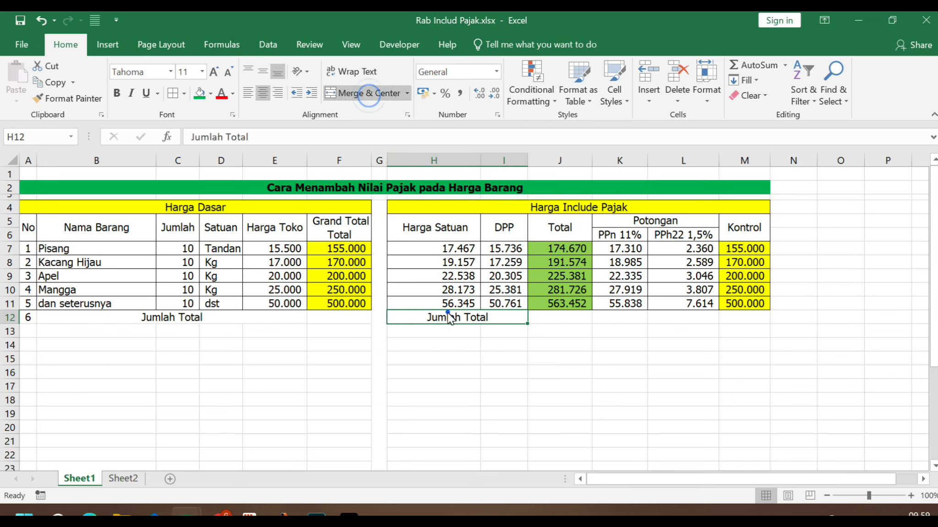
pyautogui.moveTo(31, 229); pyautogui.dragTo(335, 316)
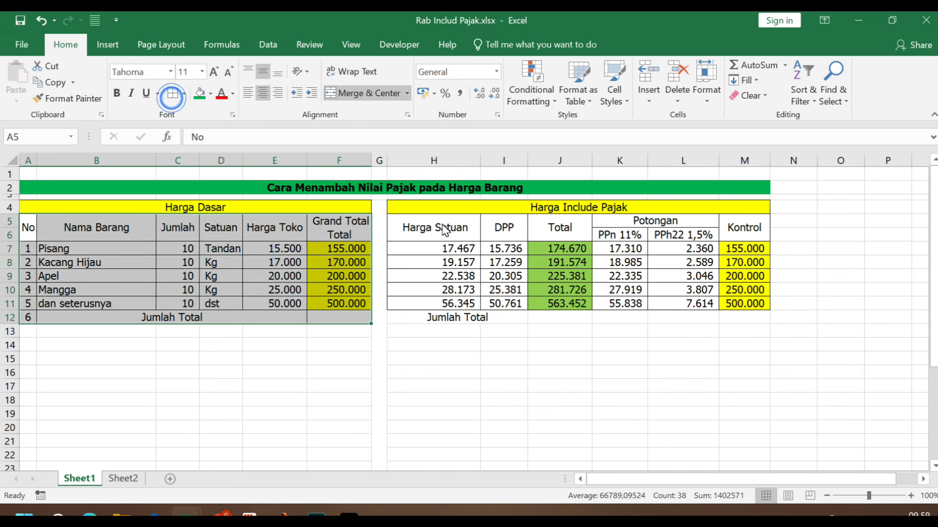
pyautogui.moveTo(421, 248); pyautogui.dragTo(760, 321)
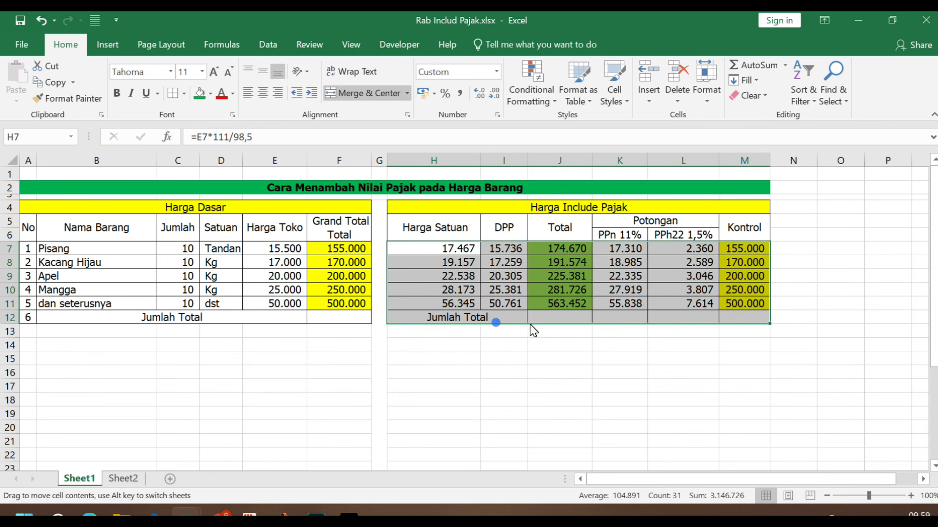
# Sum rows 7 to 11 of the Total, PPn 11% and PPh22 1,5% columns in J12, K12 and L12.
pyautogui.click(549, 317)
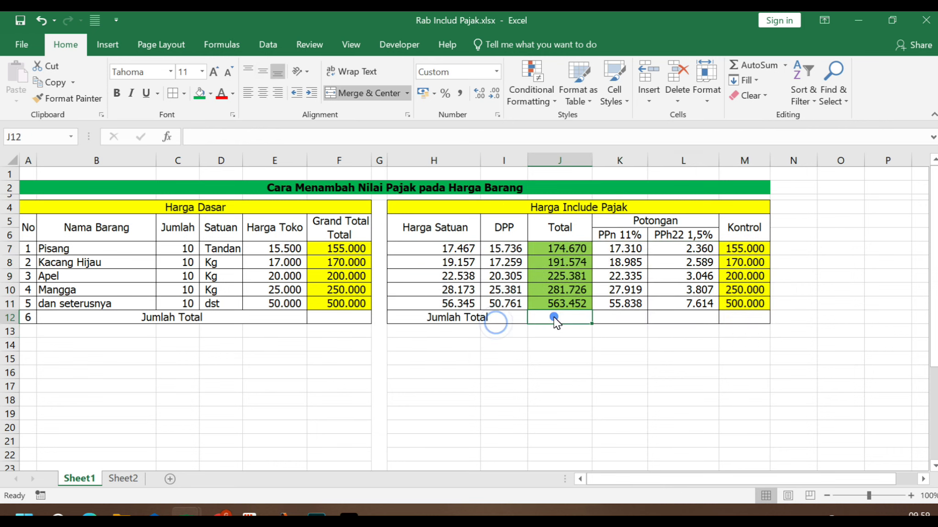
pyautogui.click(753, 65)
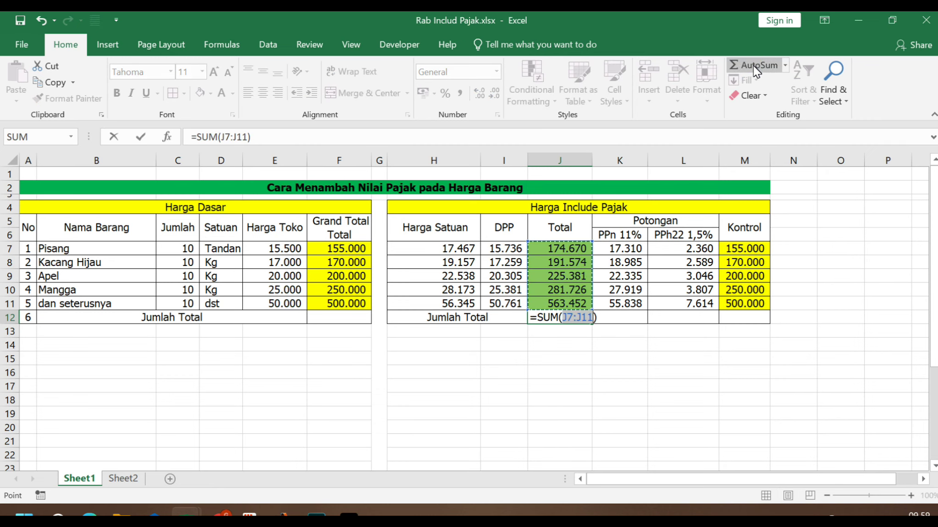
pyautogui.press('Return')
pyautogui.click(621, 315)
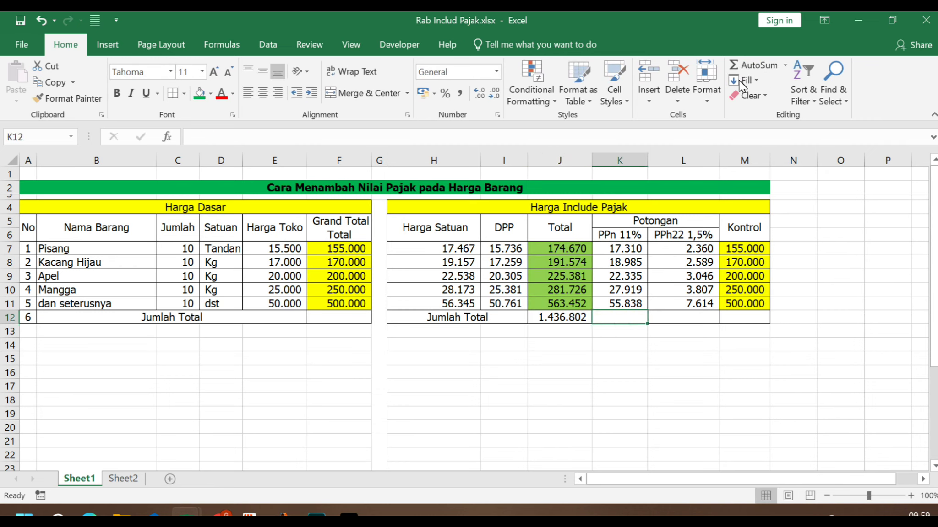
pyautogui.click(743, 66)
pyautogui.press('Return')
pyautogui.click(680, 317)
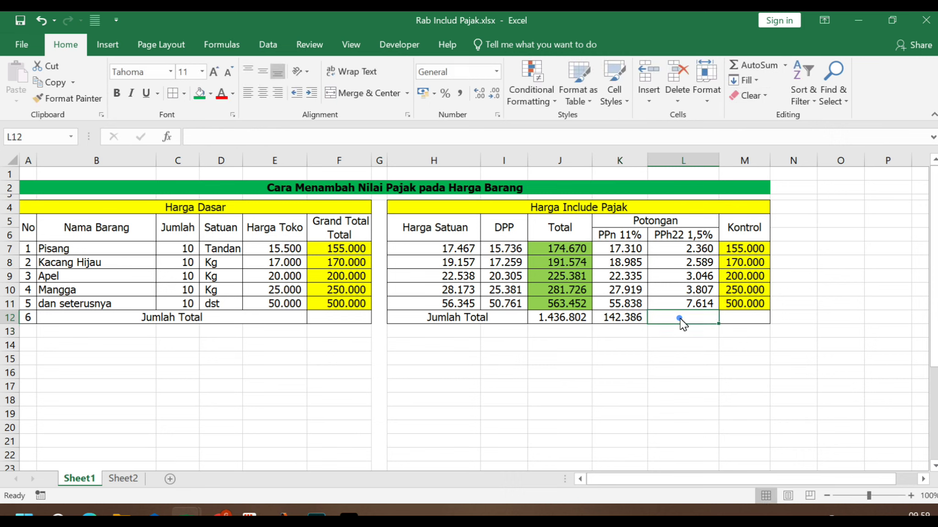
pyautogui.click(687, 316)
pyautogui.click(713, 70)
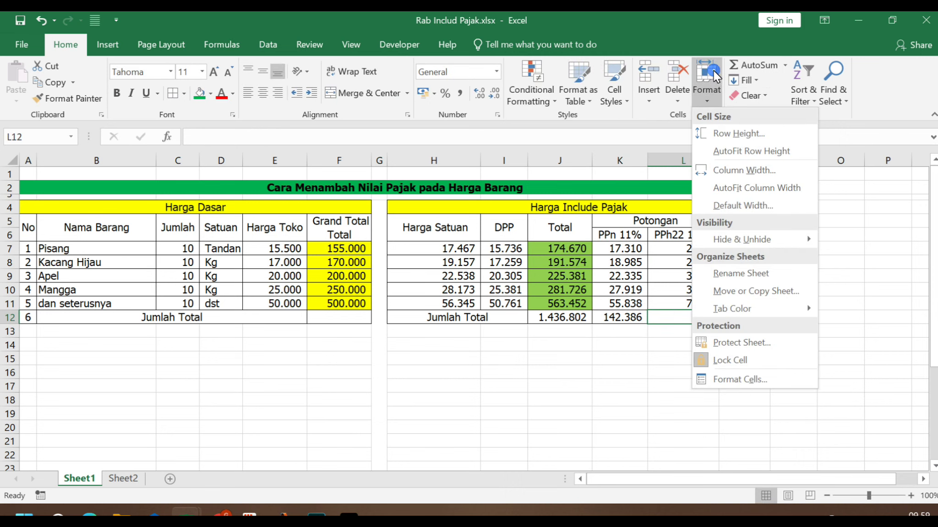
pyautogui.click(748, 65)
pyautogui.press('Return')
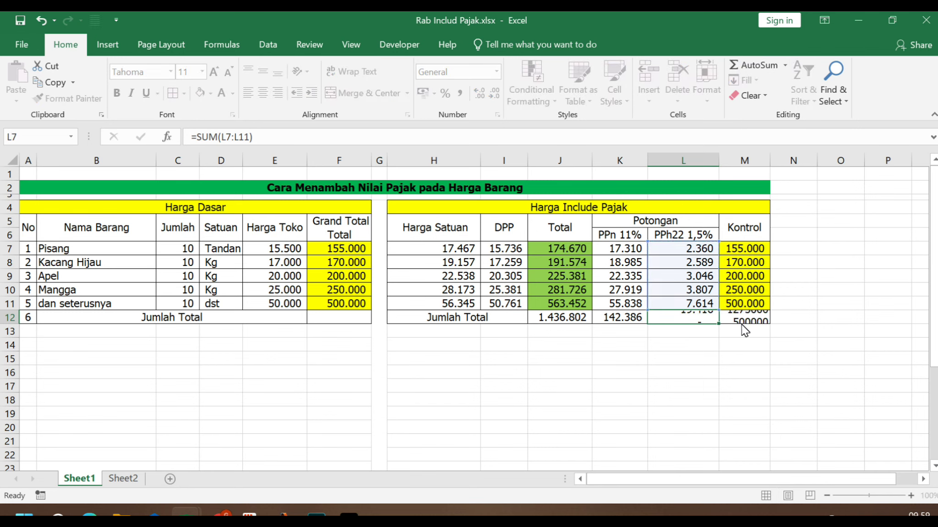
# Set the Kontrol value of the Jumlah Total row in M12 to =J12-K12-L12.
pyautogui.click(738, 317)
pyautogui.doubleClick(738, 318)
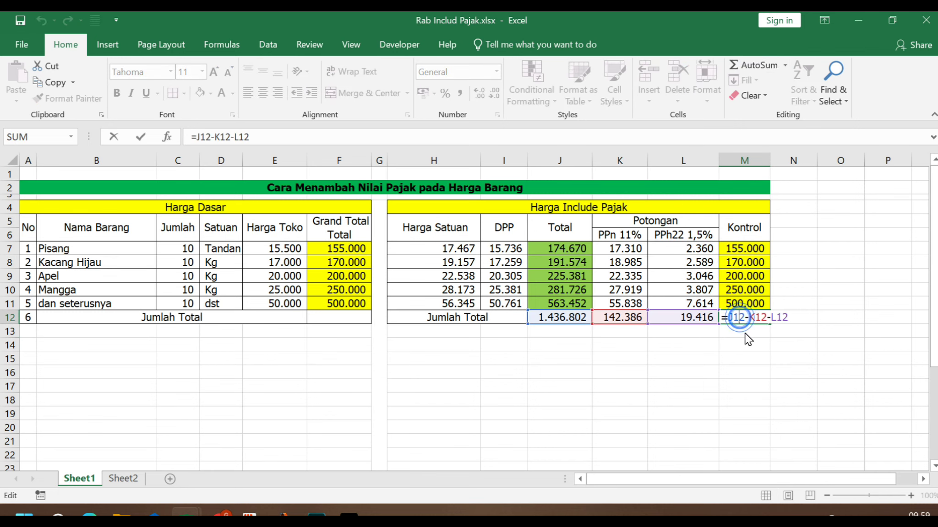
pyautogui.press('Return')
pyautogui.click(708, 371)
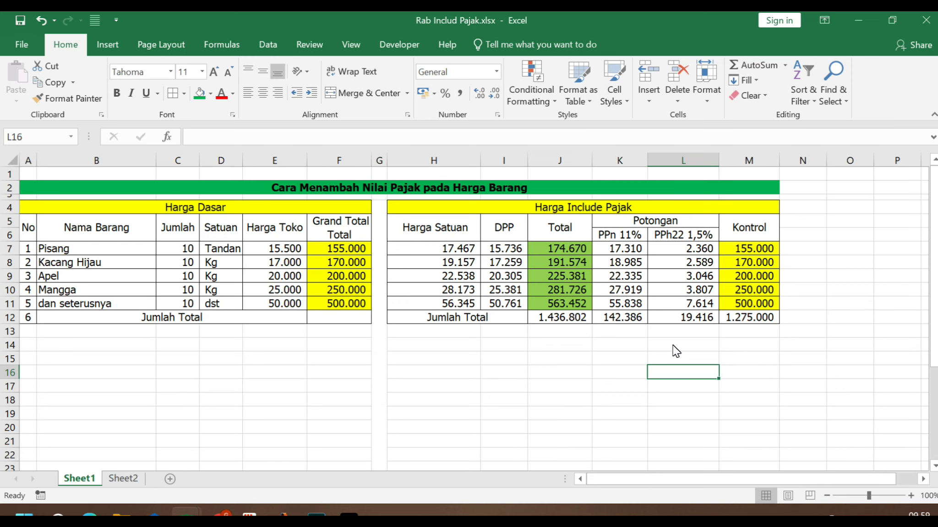
# Sum the base Grand Total values F7:F11 in F12 and compare the result with the Kontrol total in M12.
pyautogui.click(343, 318)
pyautogui.click(743, 64)
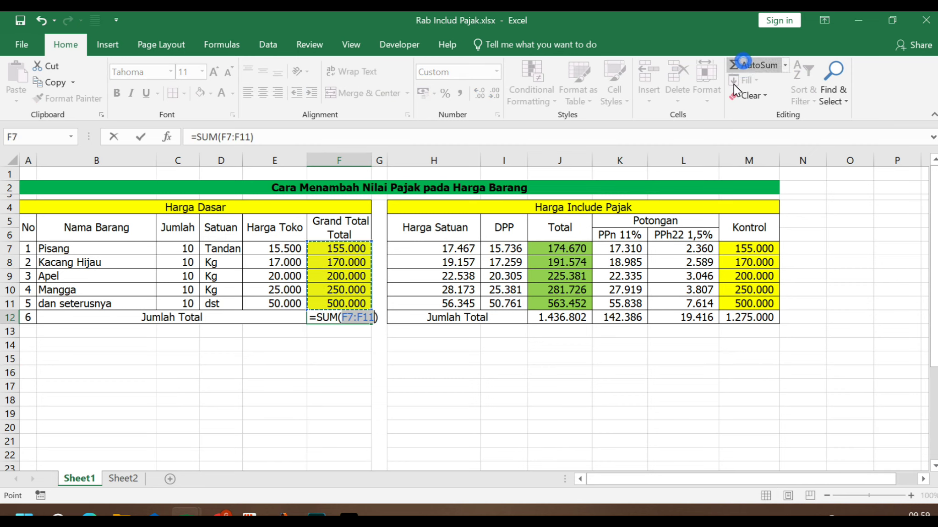
pyautogui.press('Return')
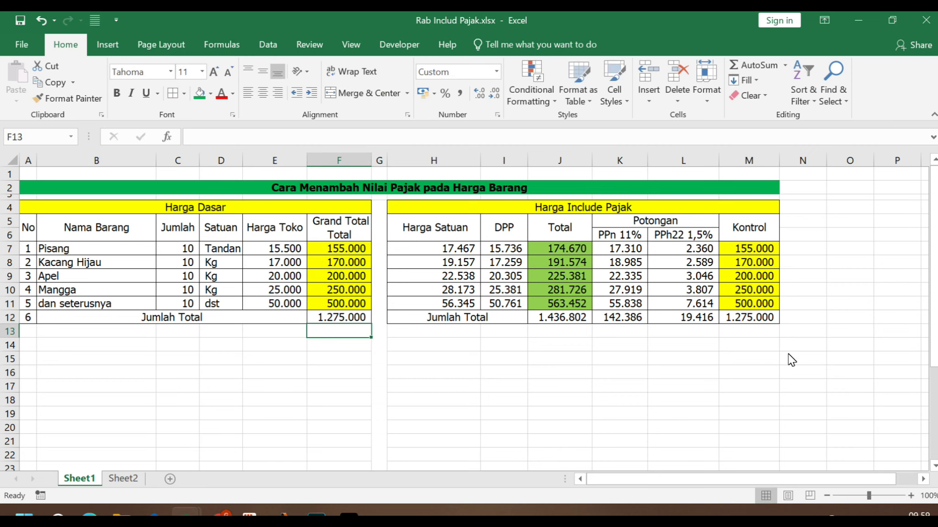
pyautogui.click(749, 317)
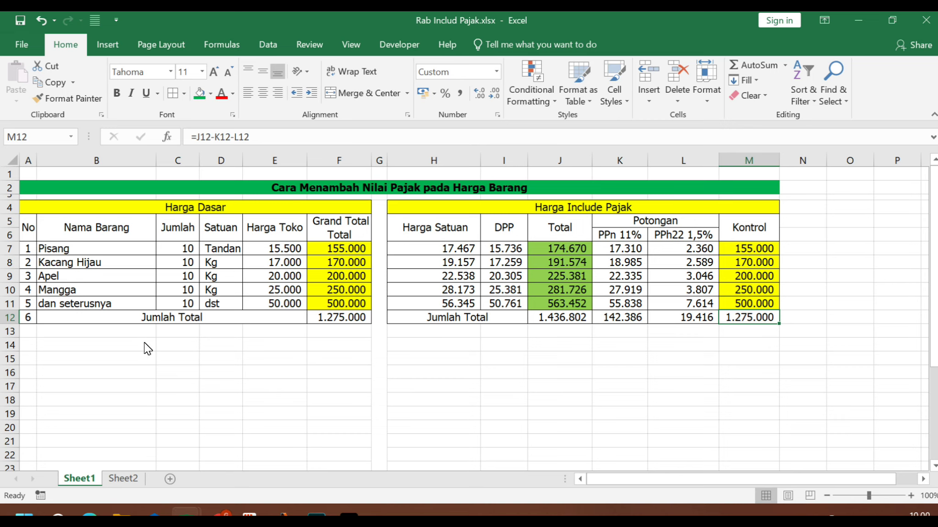
# Set Pisang's Jumlah in C7 to 20 and fill that quantity through C11 for all items.
pyautogui.click(176, 250)
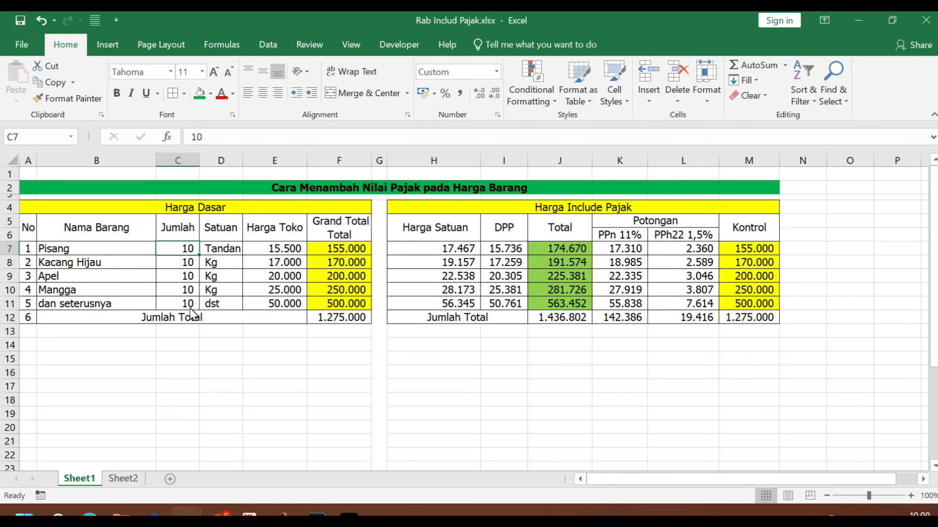
pyautogui.write('20')
pyautogui.press('Return')
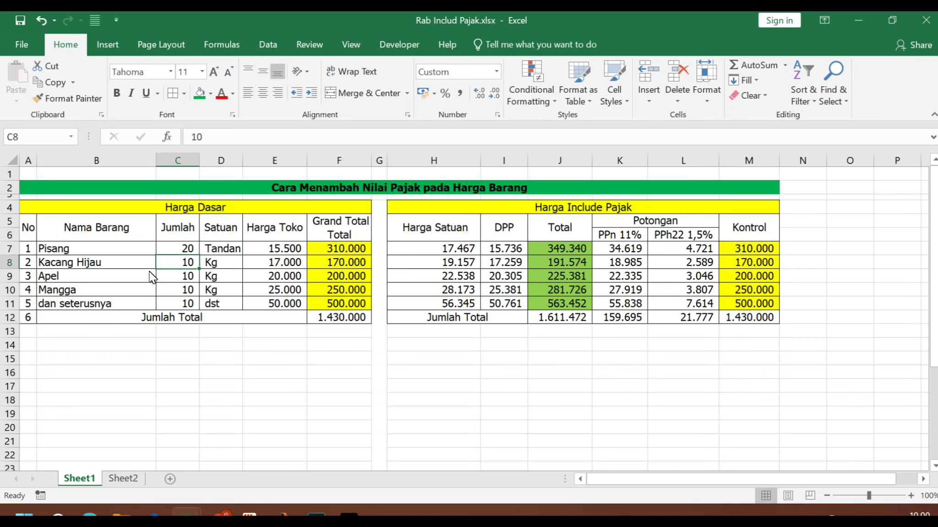
pyautogui.click(188, 247)
pyautogui.moveTo(199, 255); pyautogui.dragTo(208, 318)
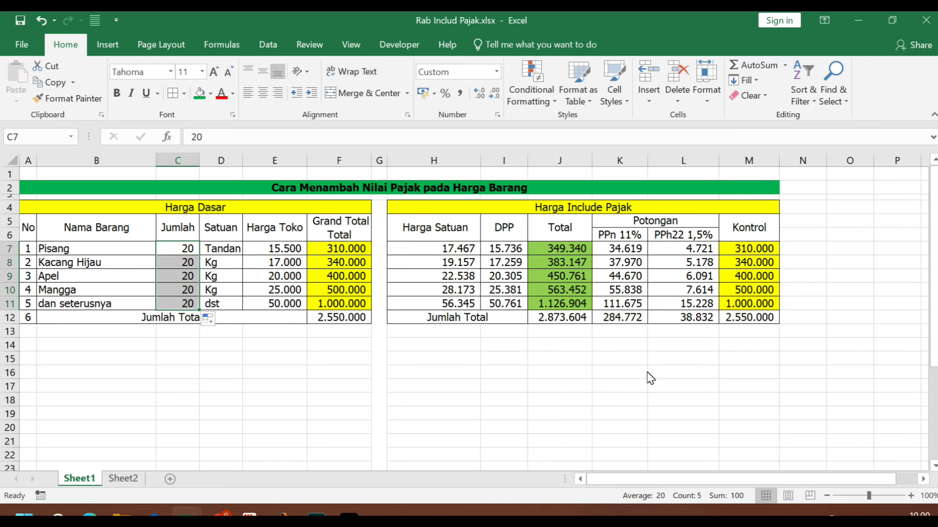
# Compare the tax-inclusive Jumlah Total in J12 with the base Jumlah Total in F12.
pyautogui.click(709, 366)
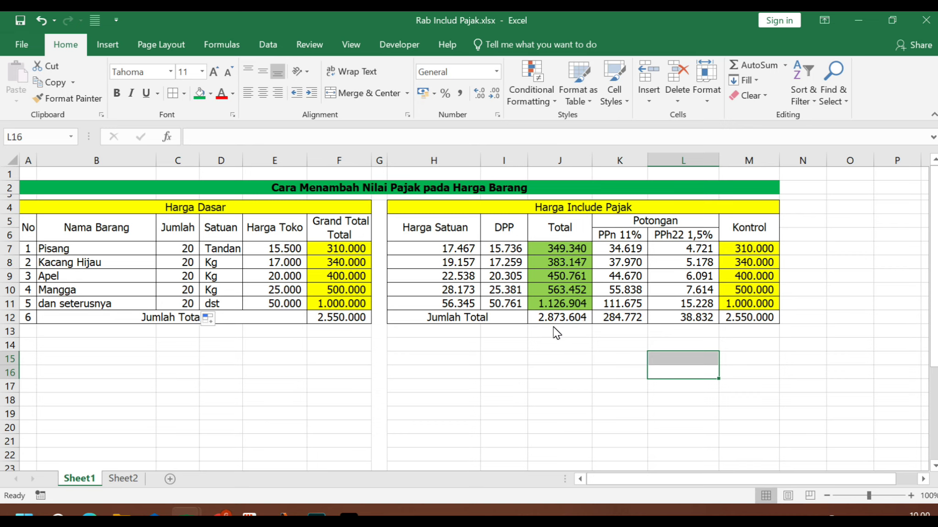
pyautogui.click(541, 331)
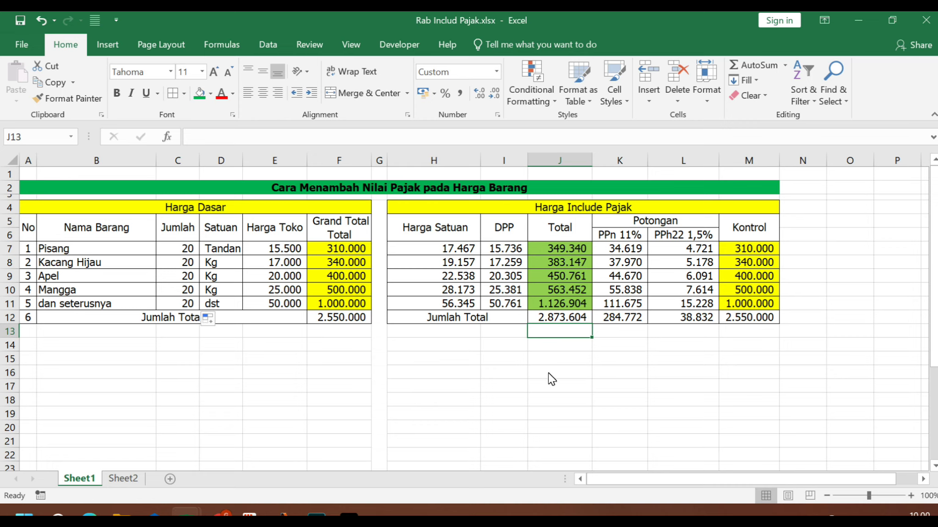
pyautogui.click(555, 318)
pyautogui.click(348, 321)
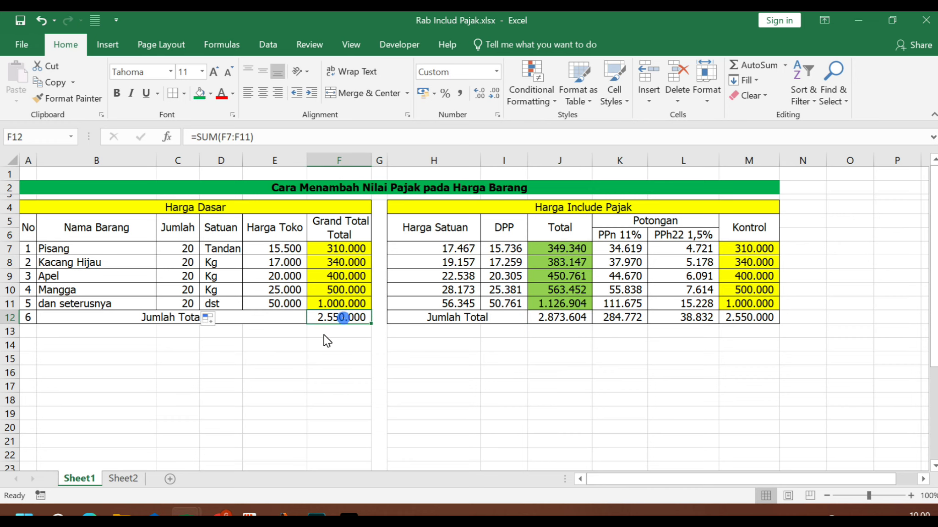
# Set the Jumlah of Pisang, Kacang Hijau, Apel and Mangga in C7:C10 back to 10.
pyautogui.click(190, 255)
pyautogui.write('10')
pyautogui.press('Return')
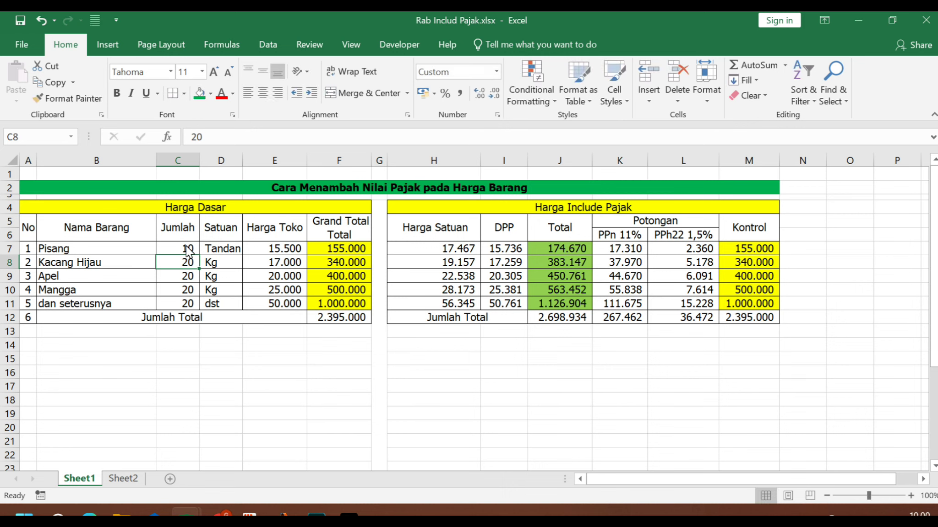
pyautogui.click(186, 248)
pyautogui.moveTo(200, 254); pyautogui.dragTo(202, 283)
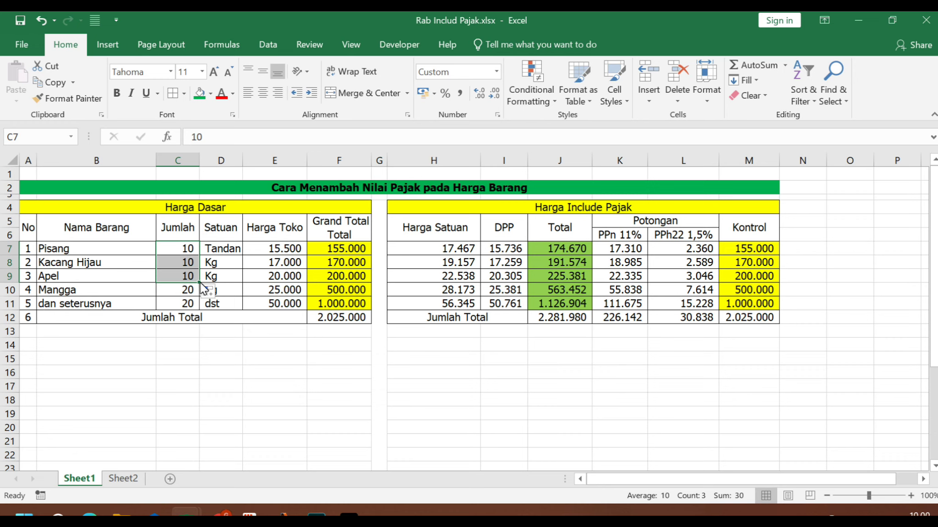
pyautogui.click(188, 290)
pyautogui.write('10')
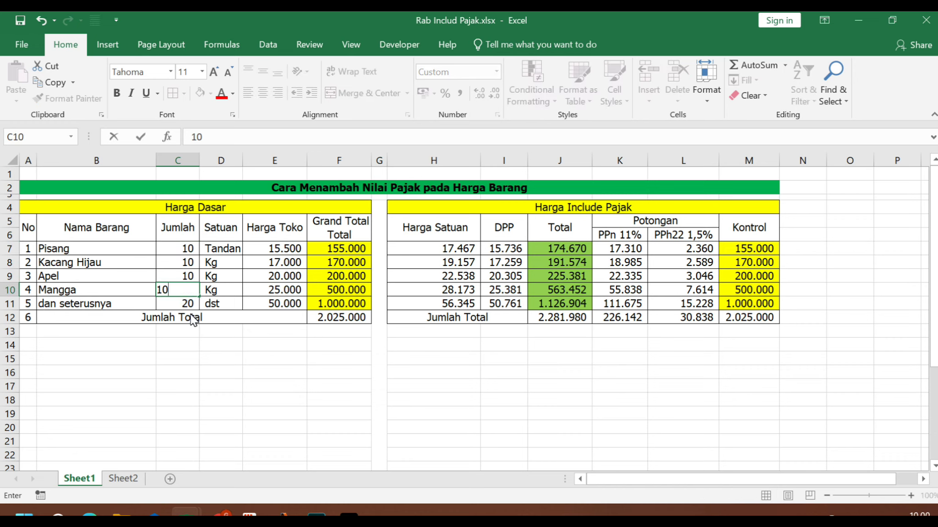
pyautogui.press('Return')
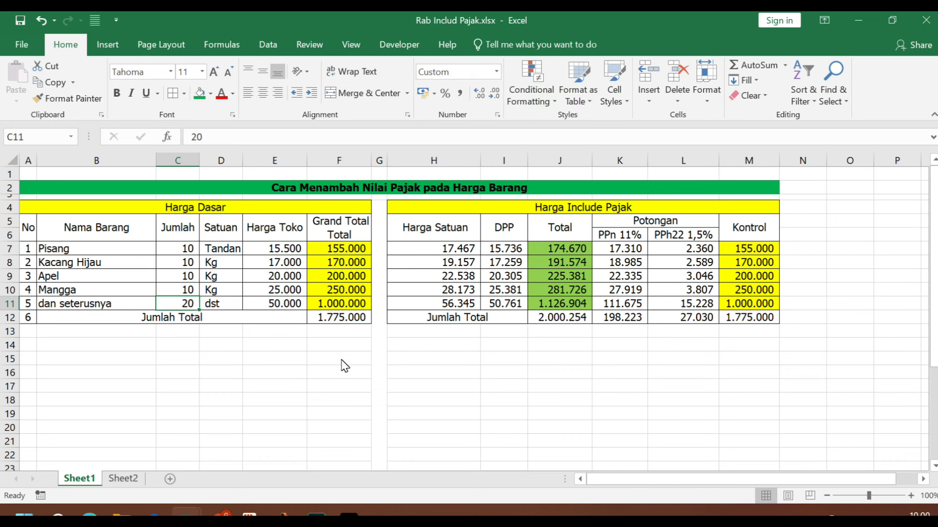
# Check the base total in F12 against the tax-inclusive total in J12 for the changed quantities.
pyautogui.click(349, 321)
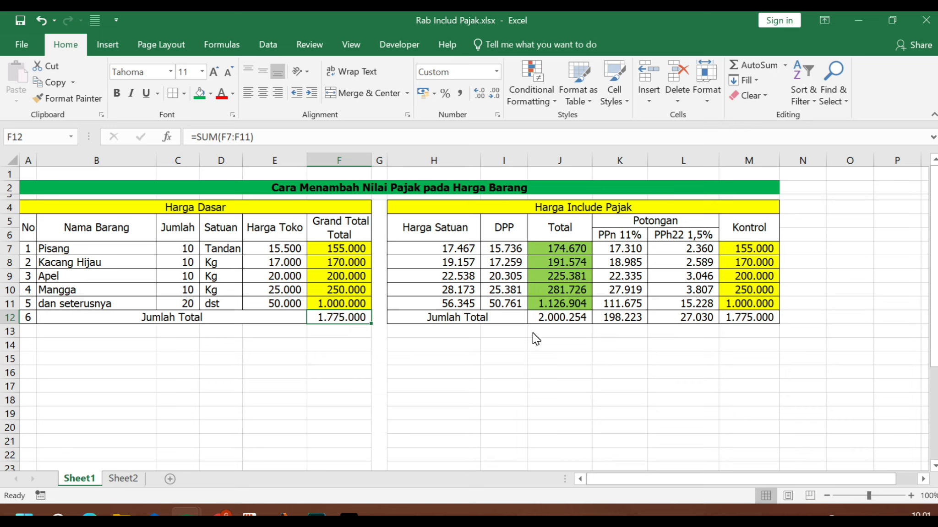
pyautogui.click(558, 318)
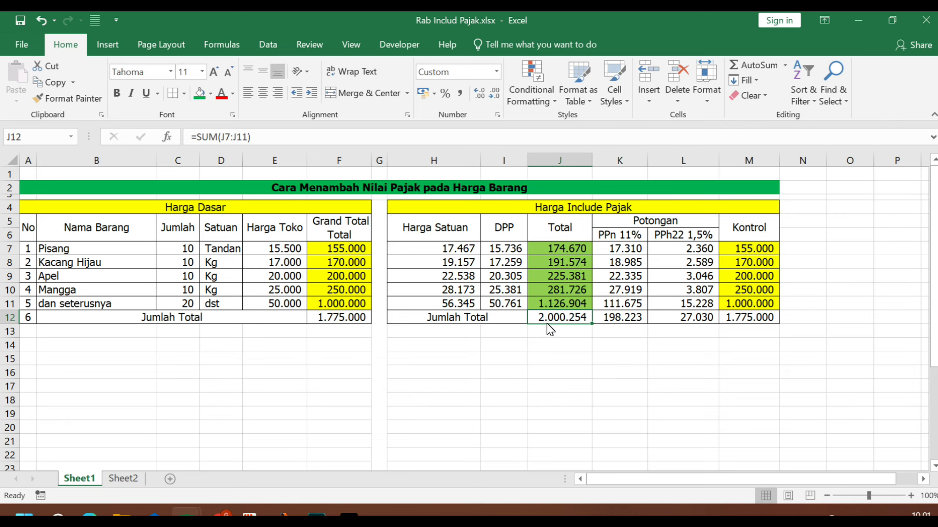
pyautogui.click(581, 321)
pyautogui.click(567, 317)
# Review the written questions on Sheet2 about applying PPN 11% and PPh 1,5% in Siskeudes.
pyautogui.click(123, 478)
pyautogui.click(148, 217)
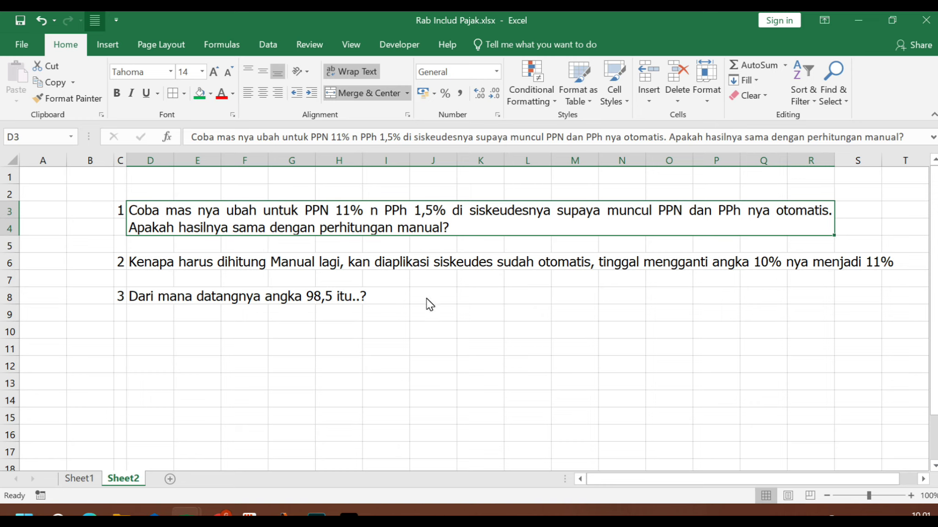
pyautogui.click(407, 348)
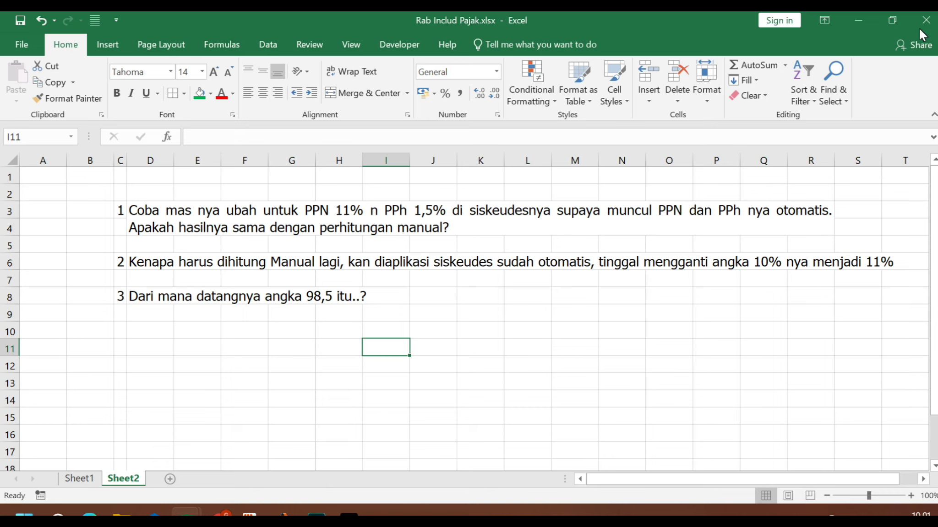
# Restore the Excel window to a smaller size and widen it to fit beside the SisKeuDes window.
pyautogui.click(892, 21)
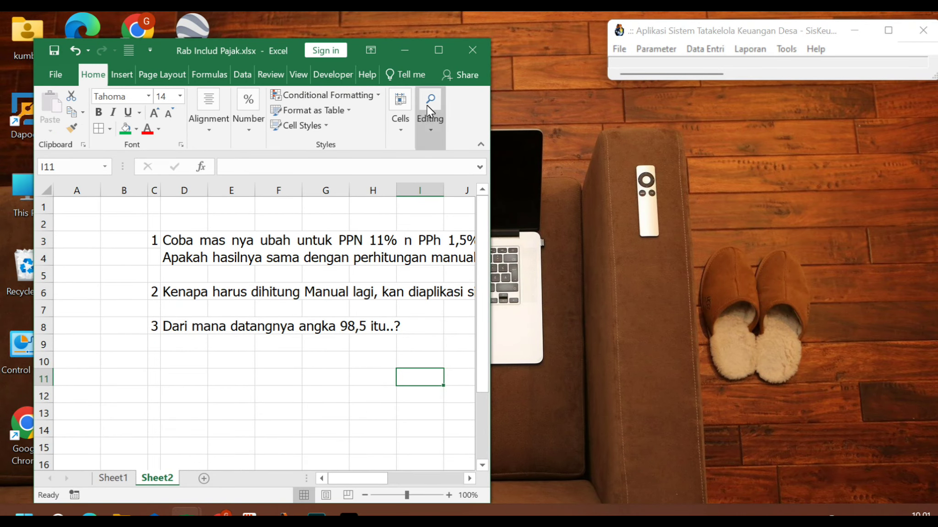
pyautogui.moveTo(268, 46); pyautogui.dragTo(221, 21)
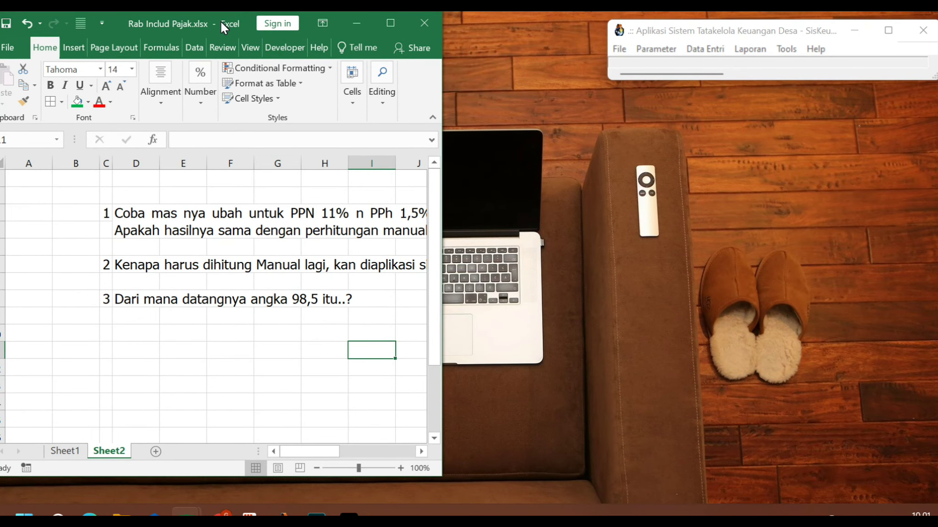
pyautogui.moveTo(442, 262); pyautogui.dragTo(599, 268)
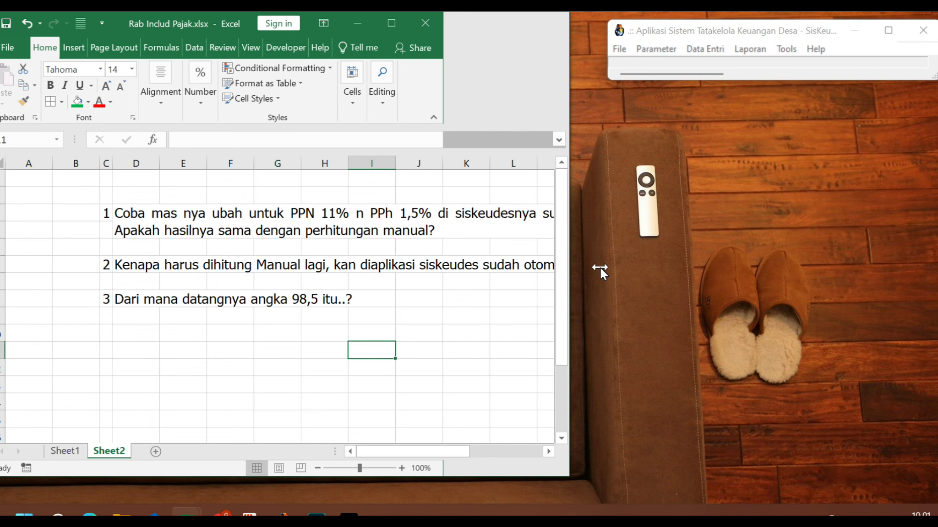
# Switch the Excel workbook back to the price table on Sheet1.
pyautogui.click(709, 47)
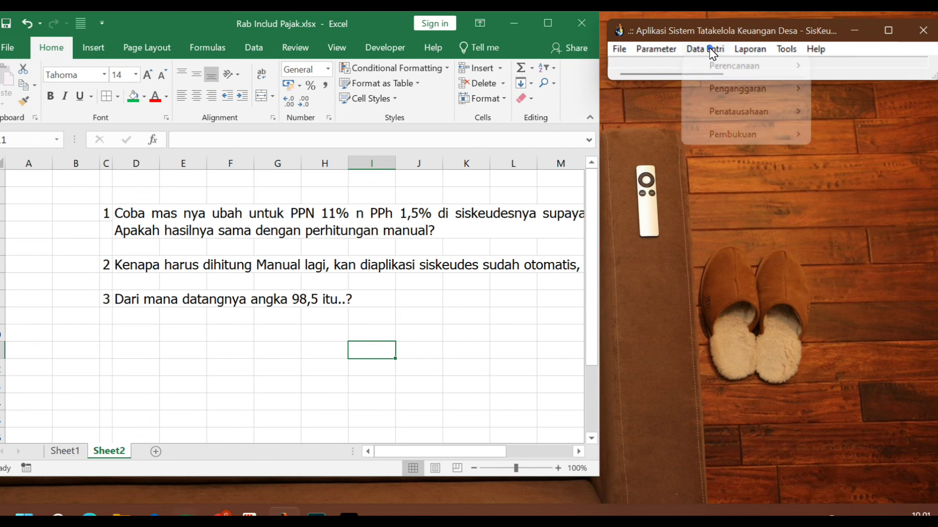
pyautogui.click(56, 451)
pyautogui.click(58, 452)
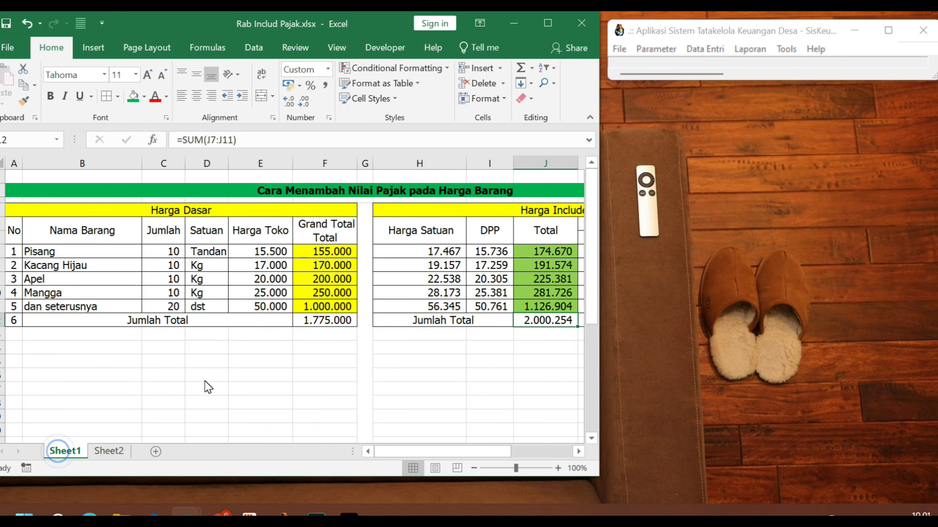
pyautogui.click(209, 376)
# Open the SPP Kegiatan form in SisKeuDes, place it beside the Excel table, and show the SPP Definitif list.
pyautogui.click(709, 46)
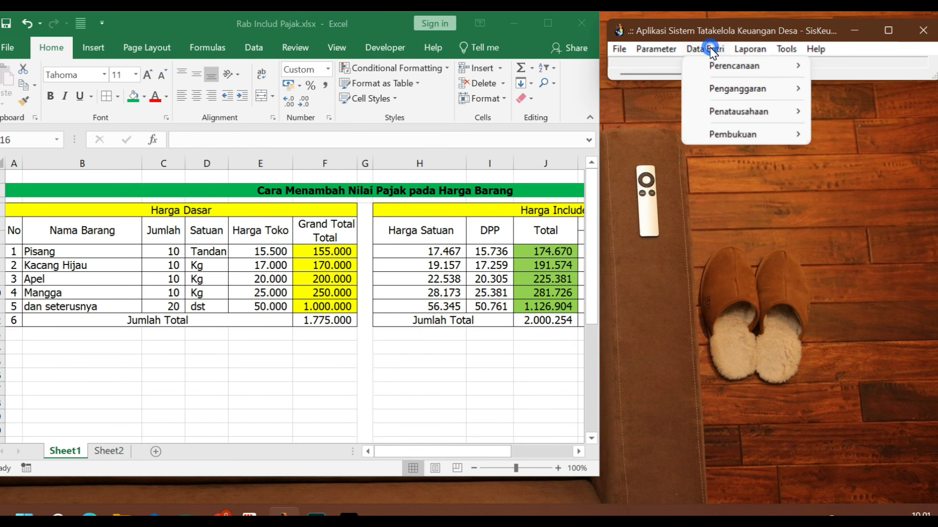
pyautogui.moveTo(744, 115)
pyautogui.click(610, 134)
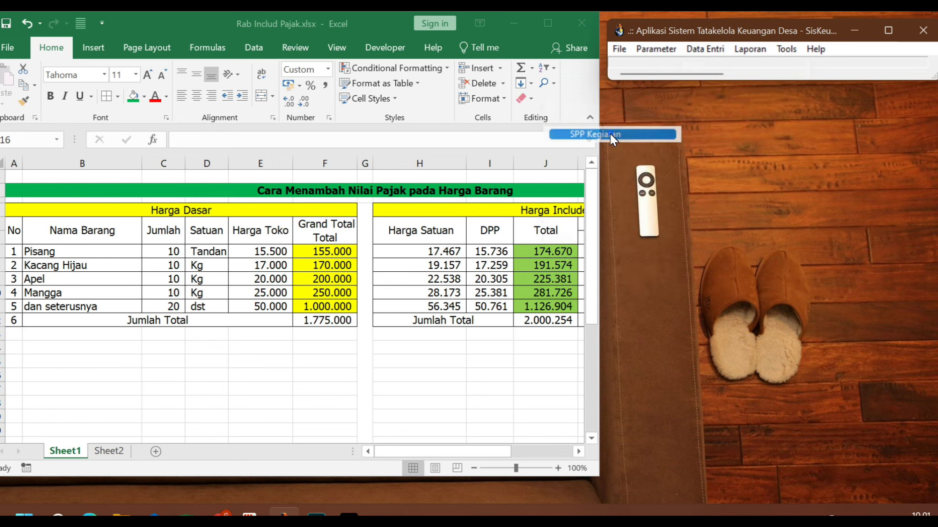
pyautogui.moveTo(602, 77); pyautogui.dragTo(832, 23)
pyautogui.click(494, 134)
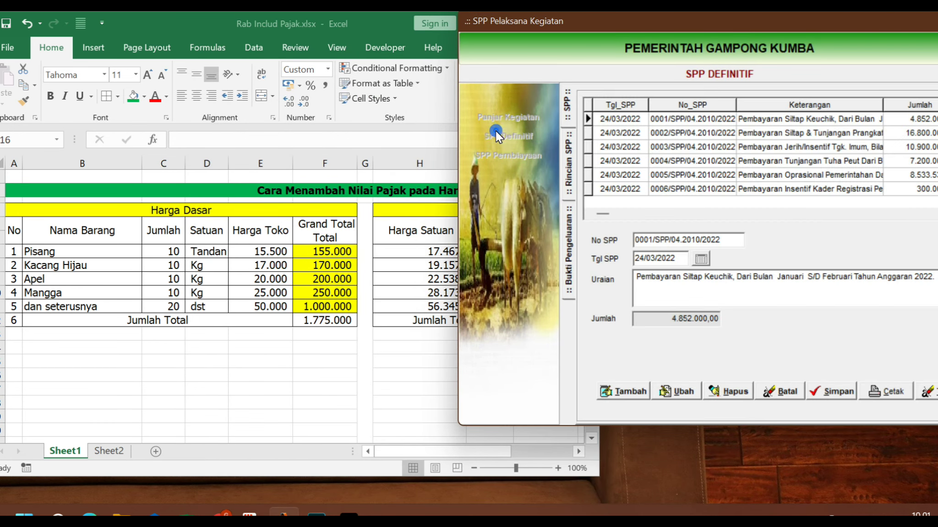
# Add a new SPP Definitif dated 23/07/2022 with the Uraian "contoh saja" and save it.
pyautogui.click(628, 391)
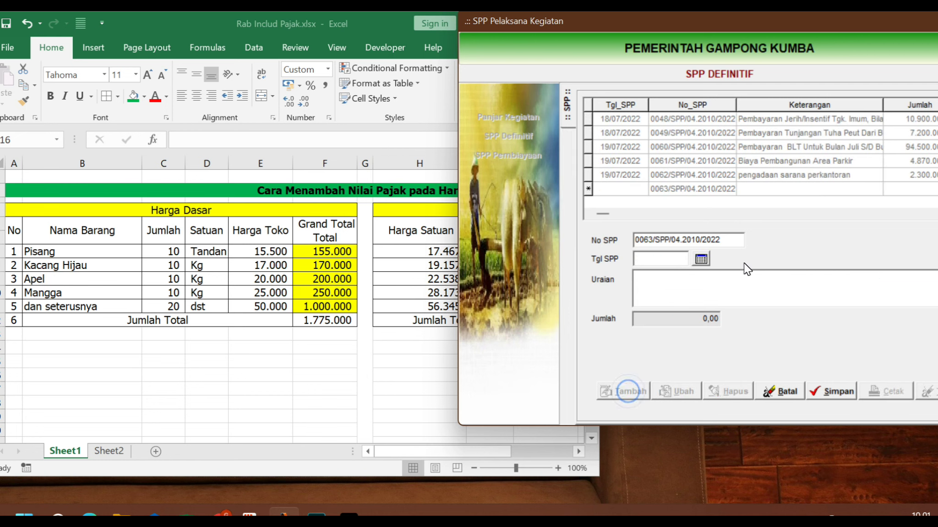
pyautogui.click(701, 258)
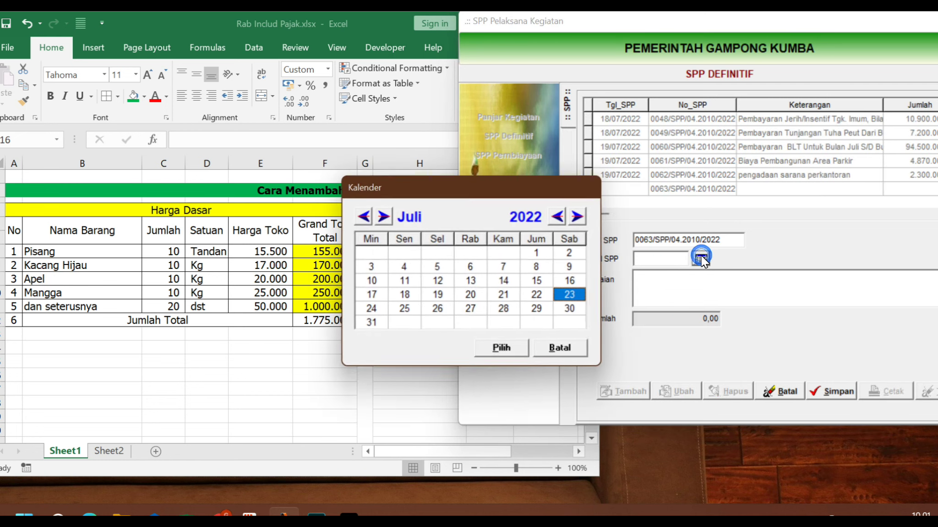
pyautogui.click(503, 349)
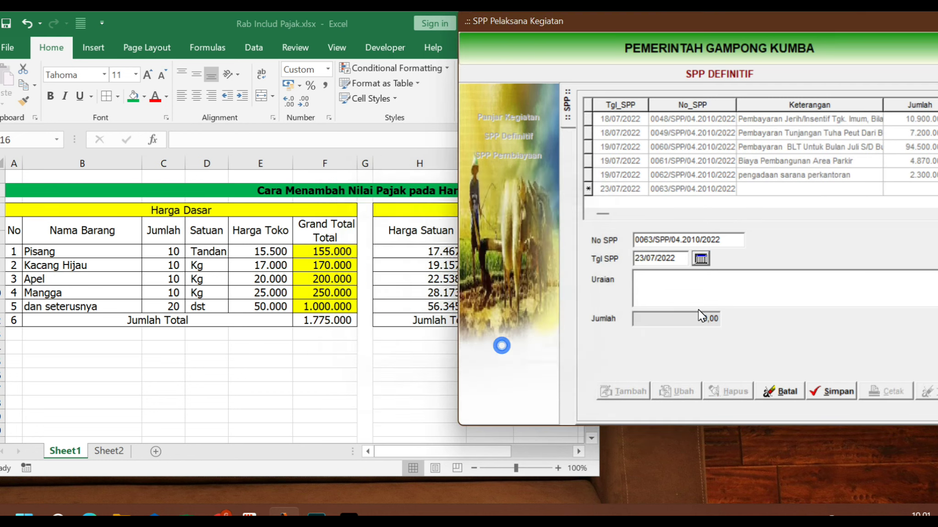
pyautogui.click(649, 284)
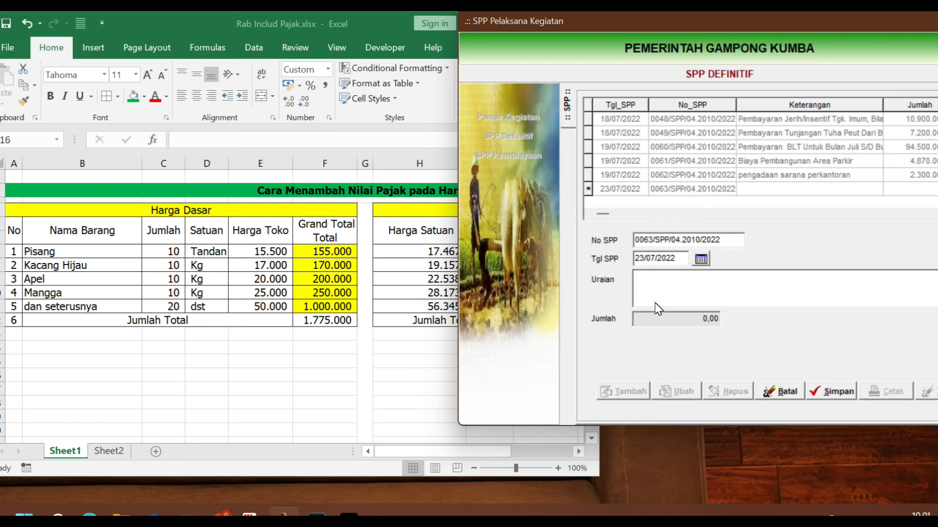
pyautogui.write('c')
pyautogui.click(845, 390)
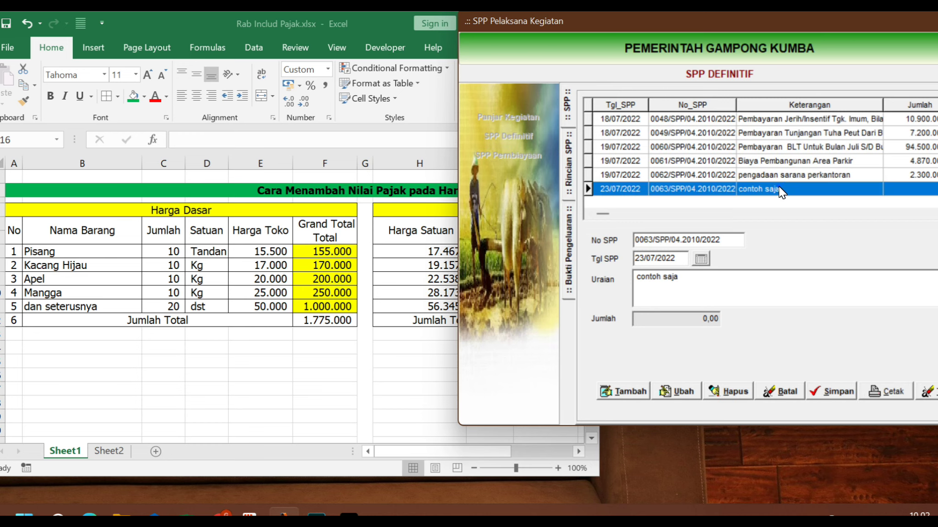
# Add the rincian Penghasilan Tetap Kepala Desa from the Penyediaan Siltap Keuchik package to the new SPP and save it.
pyautogui.doubleClick(778, 186)
pyautogui.click(624, 391)
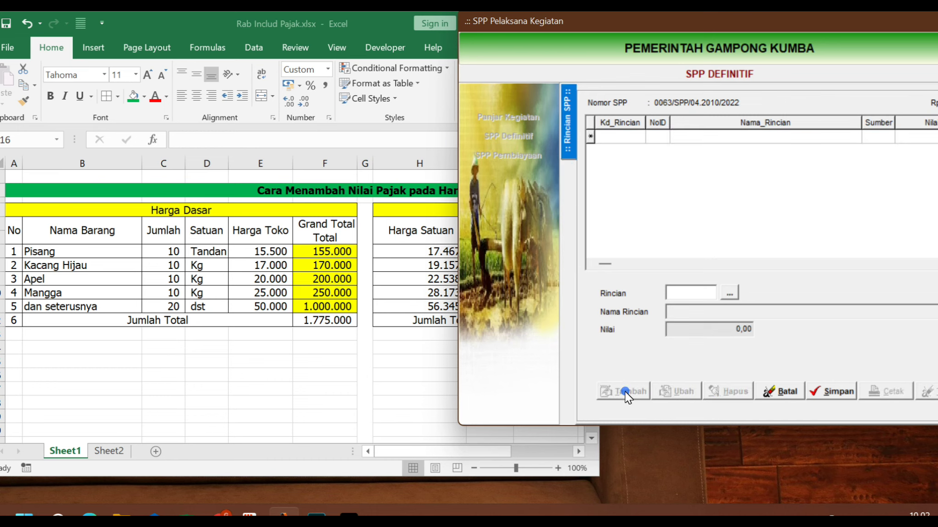
pyautogui.click(731, 293)
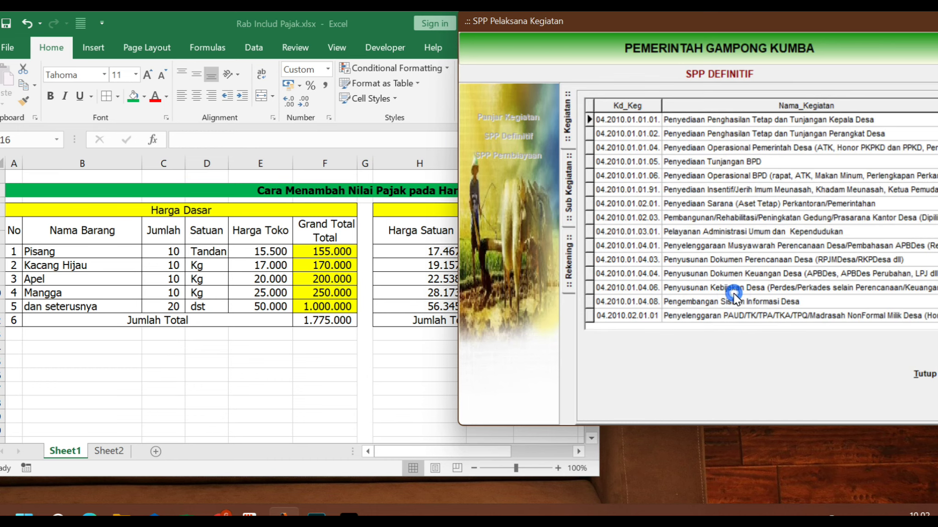
pyautogui.doubleClick(753, 124)
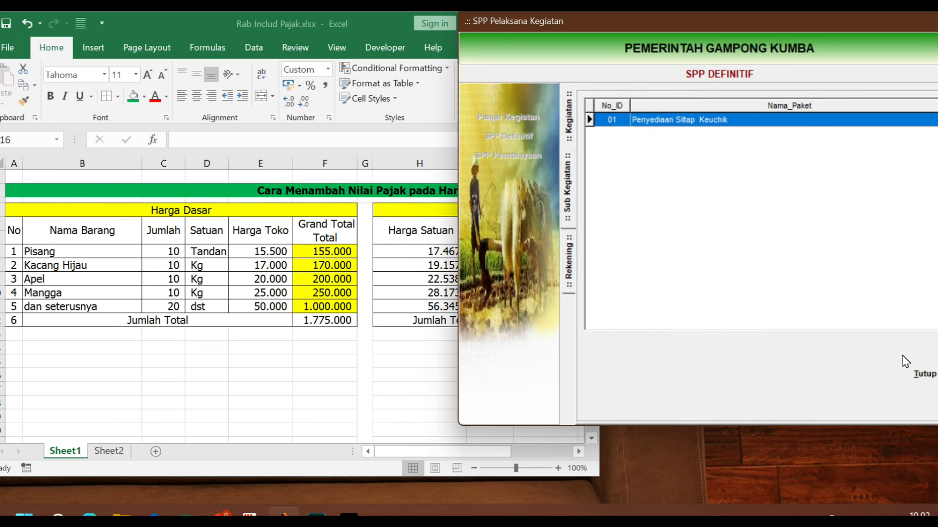
pyautogui.doubleClick(732, 119)
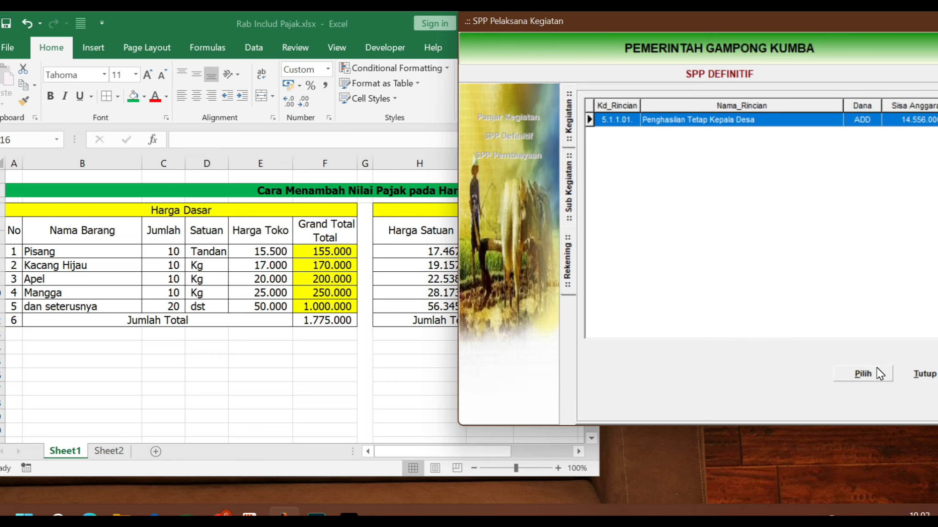
pyautogui.click(872, 372)
pyautogui.moveTo(752, 21); pyautogui.dragTo(719, 20)
pyautogui.click(804, 391)
# Start a new Bukti Pengeluaran for the rincian, dated 11/07/2022, with the Uraian "contoh saja".
pyautogui.doubleClick(721, 135)
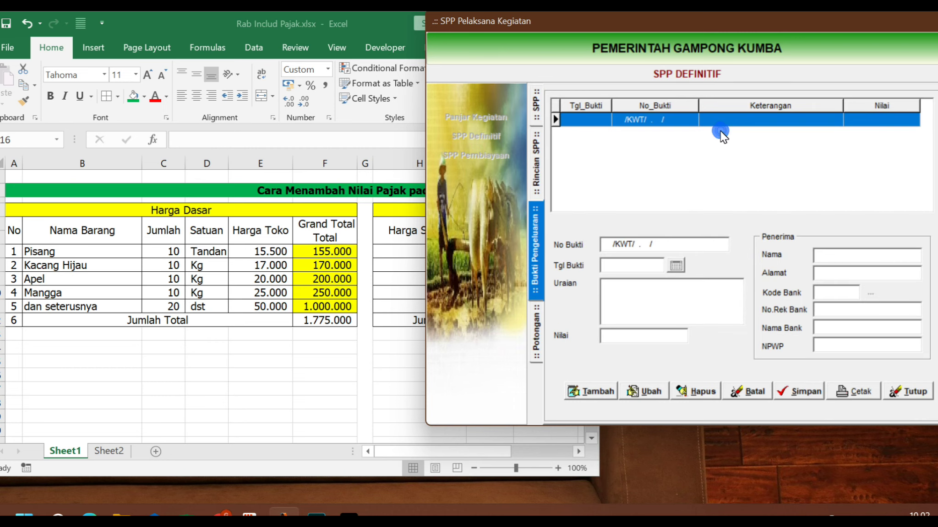
pyautogui.click(591, 392)
pyautogui.click(675, 266)
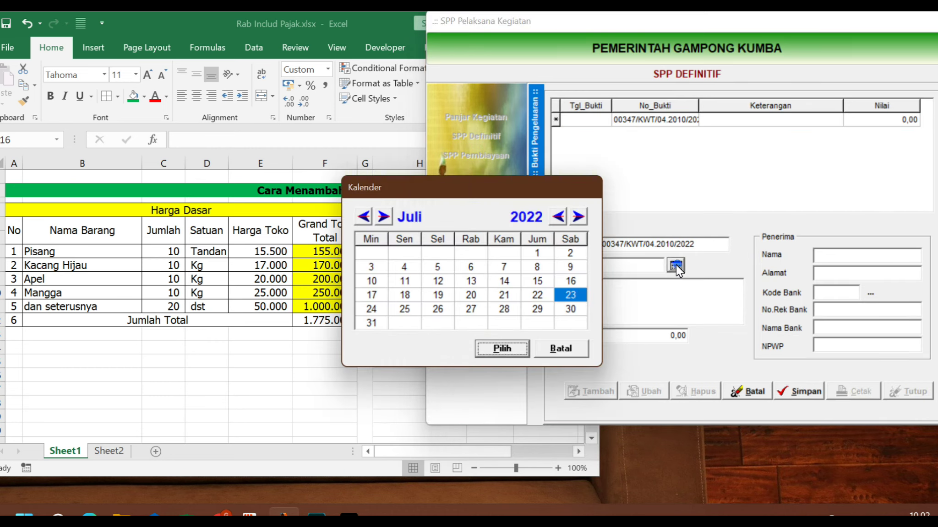
pyautogui.click(404, 281)
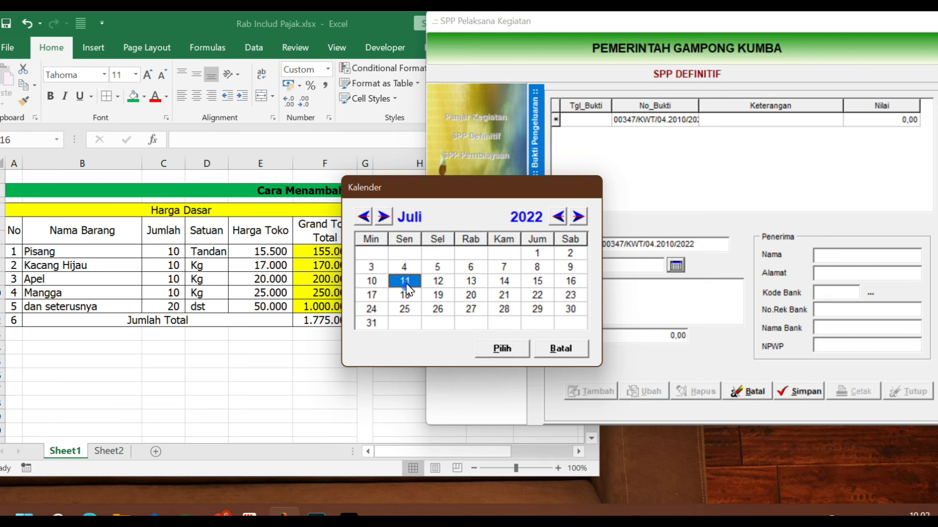
pyautogui.click(501, 351)
pyautogui.write('contoh saja')
pyautogui.click(622, 331)
# Look up the tax-inclusive Jumlah Total in J12 of the Excel table and enter 2000254 as the receipt's Nilai.
pyautogui.hotkey('alt', 'Tab')
pyautogui.click(477, 381)
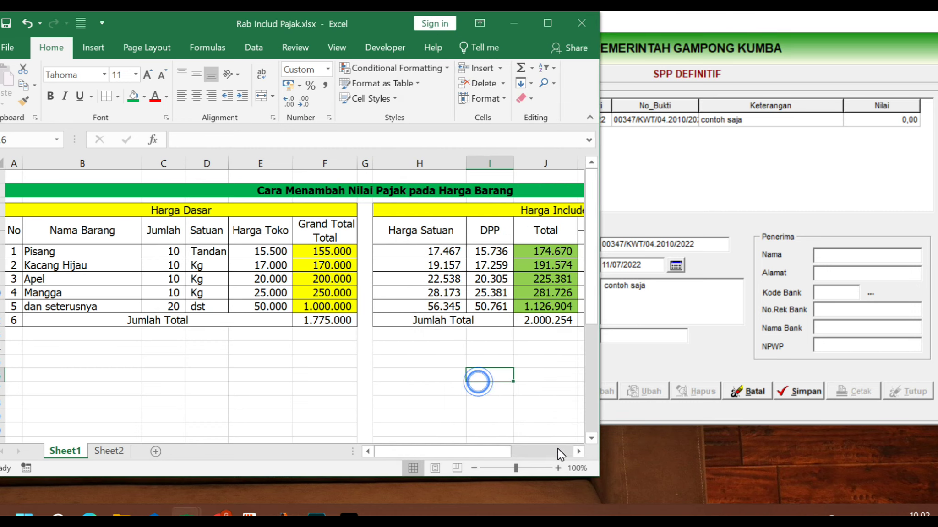
pyautogui.click(572, 449)
pyautogui.moveTo(502, 450); pyautogui.dragTo(472, 452)
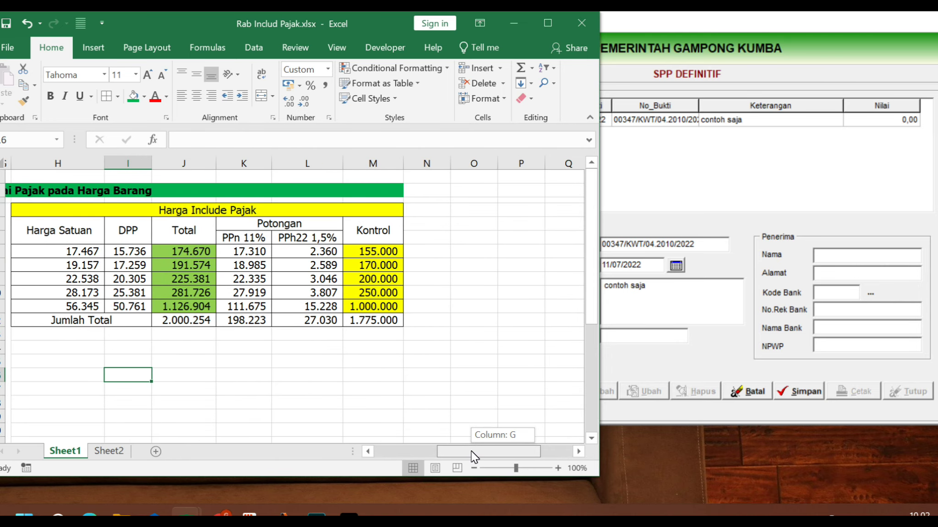
pyautogui.moveTo(472, 452); pyautogui.dragTo(468, 452)
pyautogui.click(189, 321)
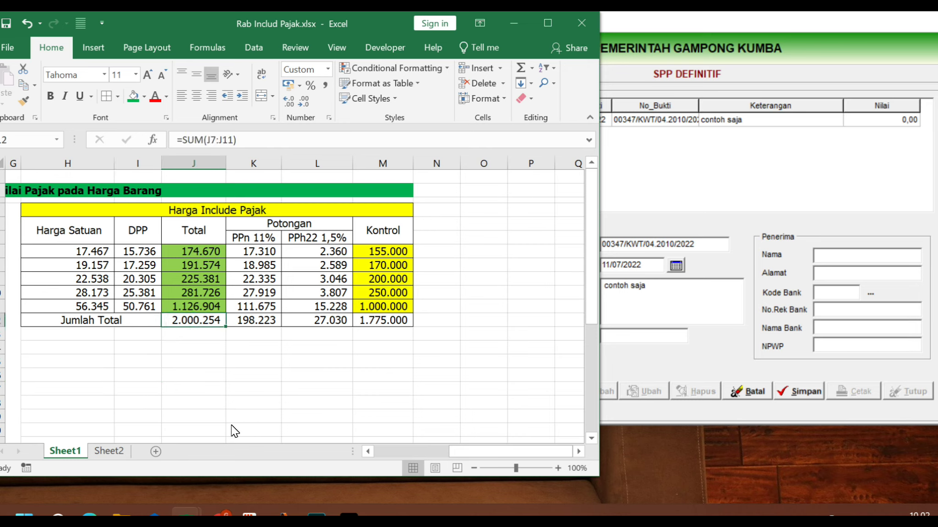
pyautogui.click(621, 336)
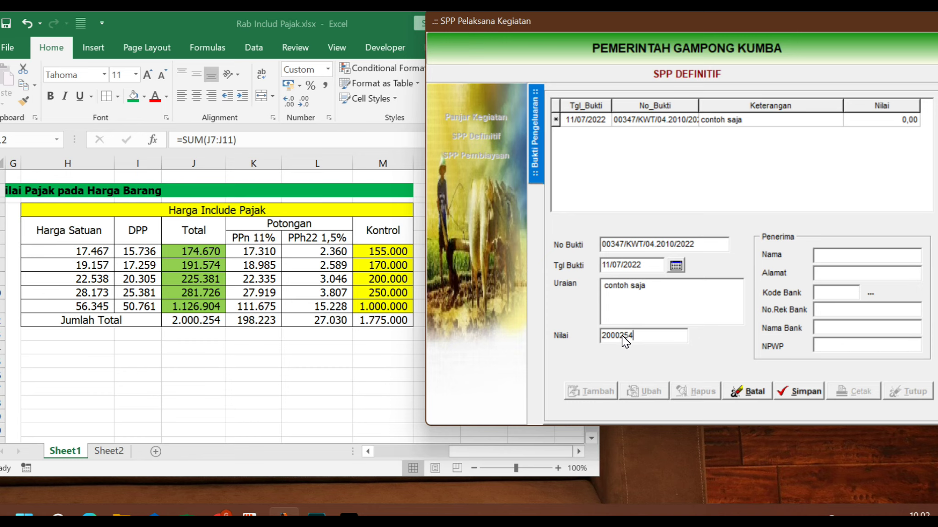
# Fill in "Contoh" as the recipient's Nama and Alamat and save the Bukti Pengeluaran.
pyautogui.click(825, 254)
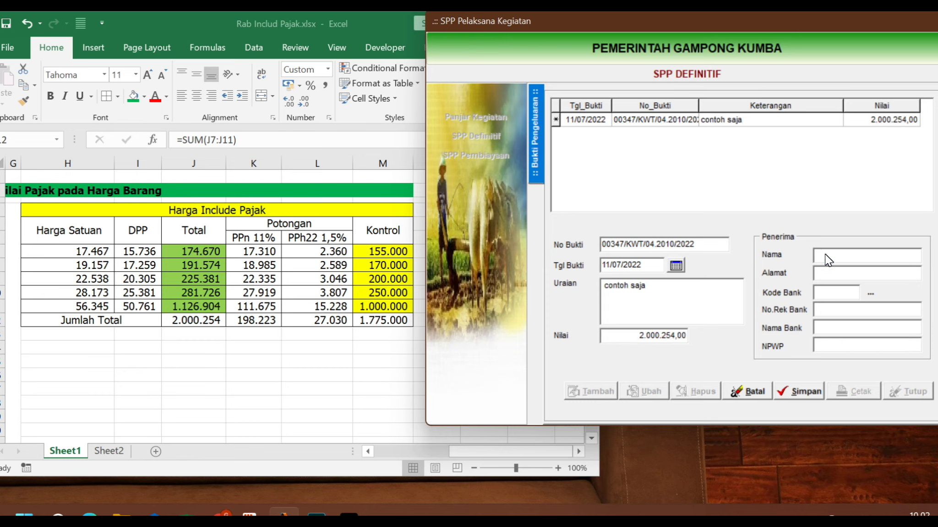
pyautogui.write('Contoh')
pyautogui.doubleClick(824, 255)
pyautogui.write('Contoh')
pyautogui.click(802, 391)
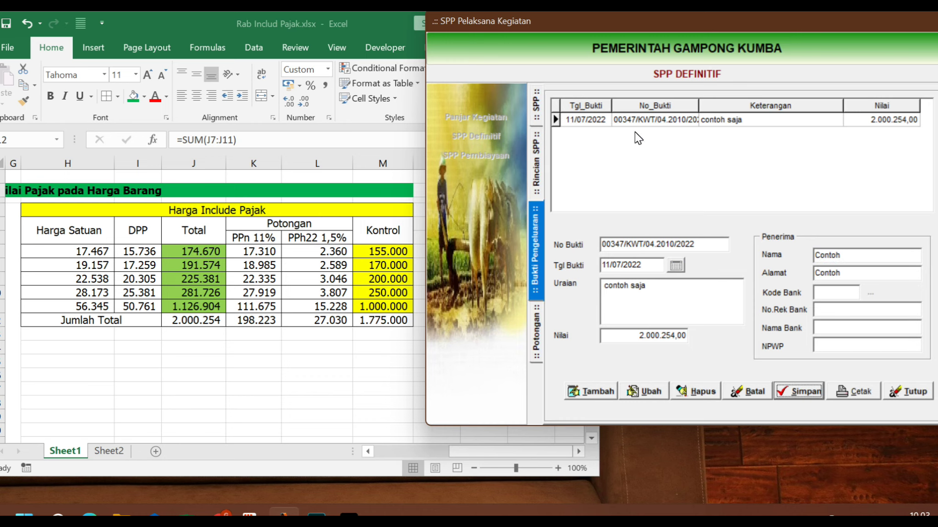
# Add the deduction 7.1.1.01. Potongan Pajak PPN Pusat to the receipt and save it without a Nilai.
pyautogui.doubleClick(699, 122)
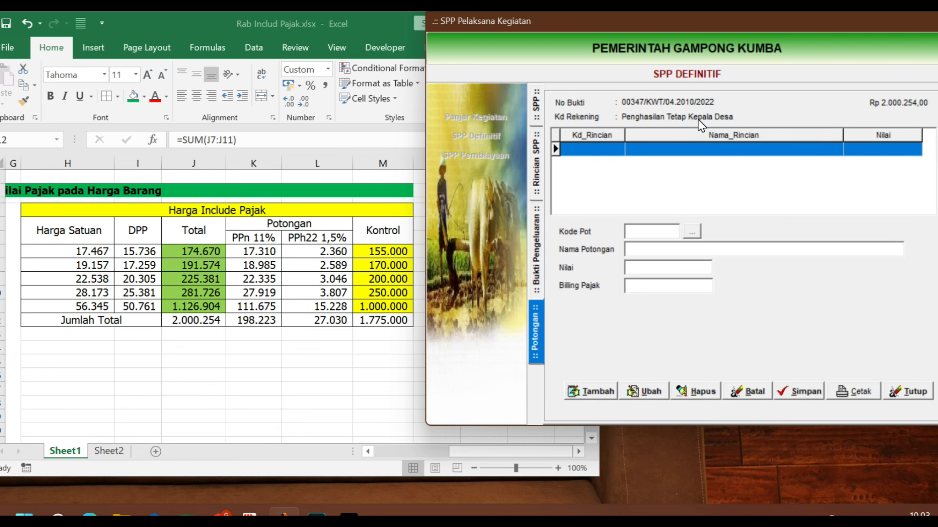
pyautogui.click(600, 393)
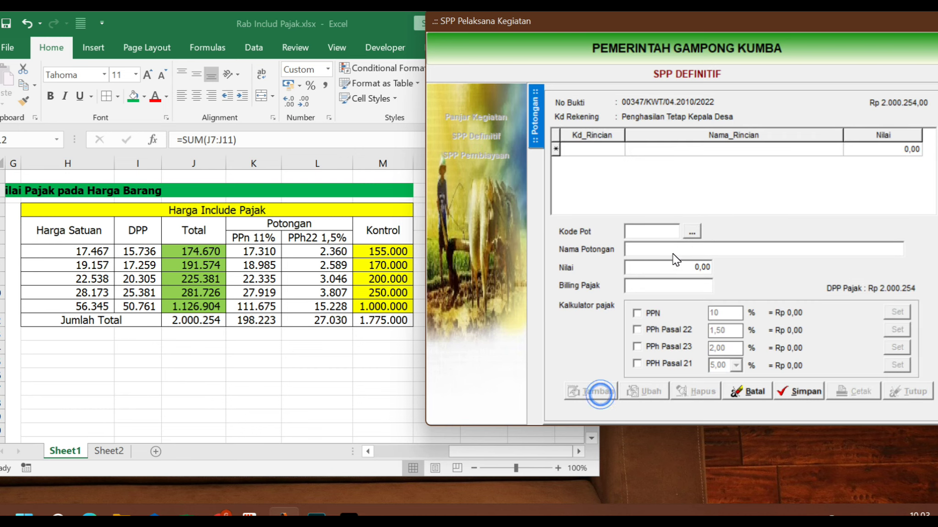
pyautogui.click(689, 233)
pyautogui.doubleClick(694, 134)
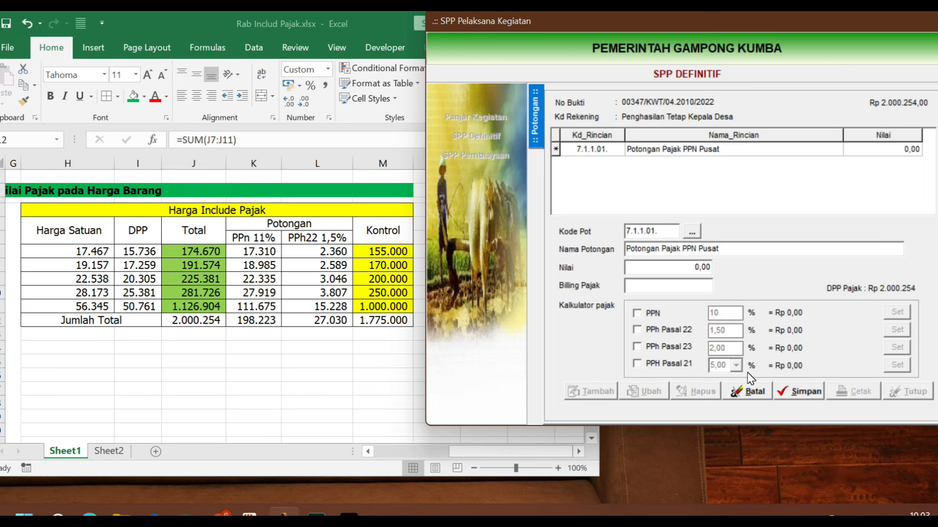
pyautogui.click(804, 388)
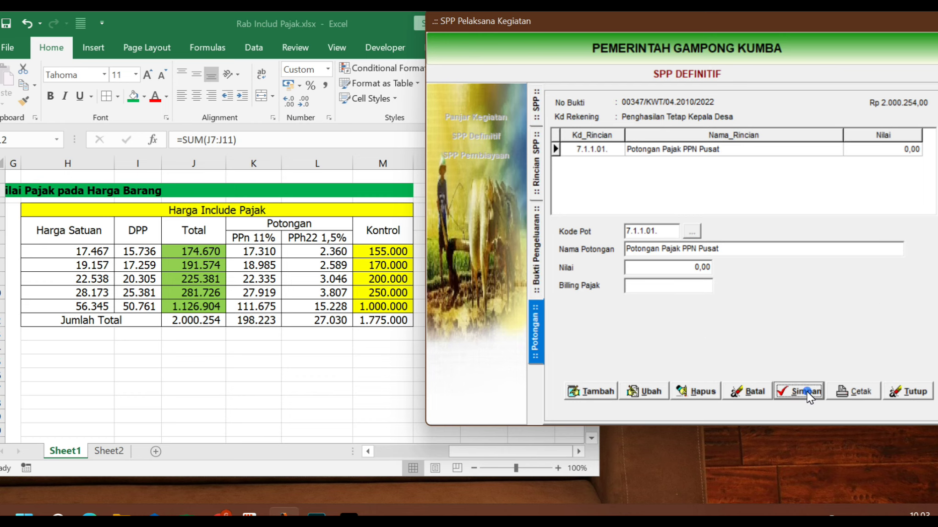
# Delete the saved Potongan Pajak PPN Pusat entry from the receipt's deductions.
pyautogui.click(682, 147)
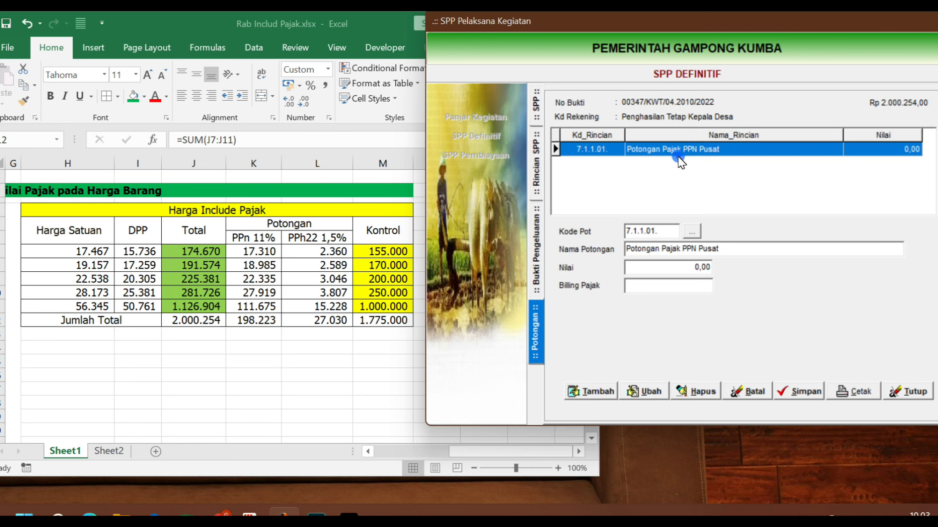
pyautogui.click(646, 392)
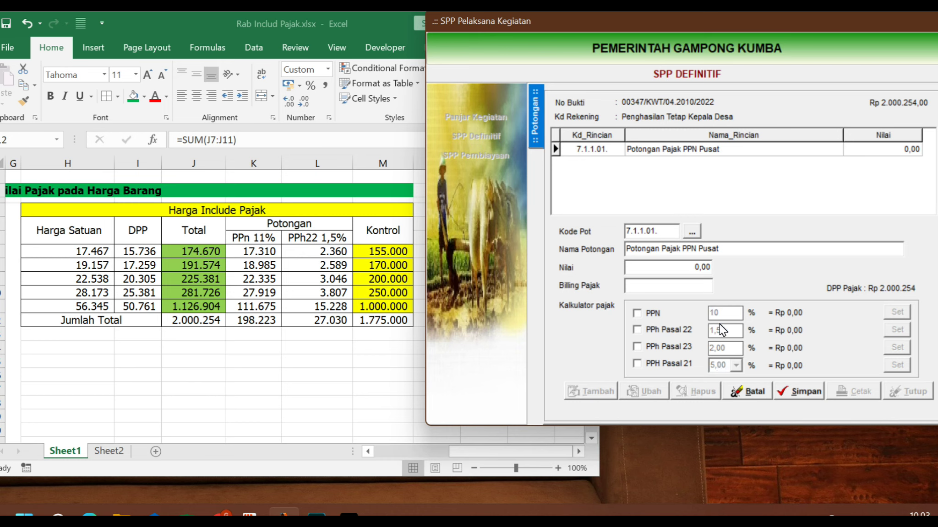
pyautogui.click(740, 391)
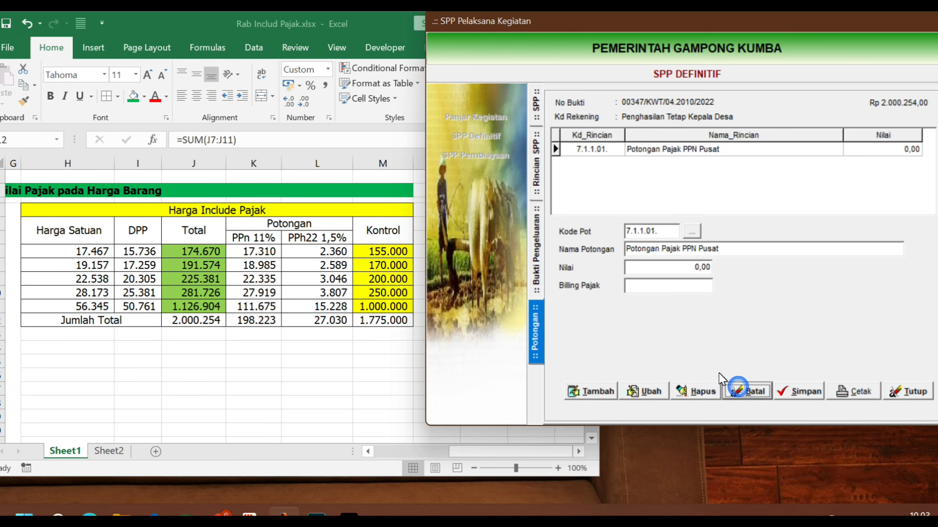
pyautogui.click(698, 392)
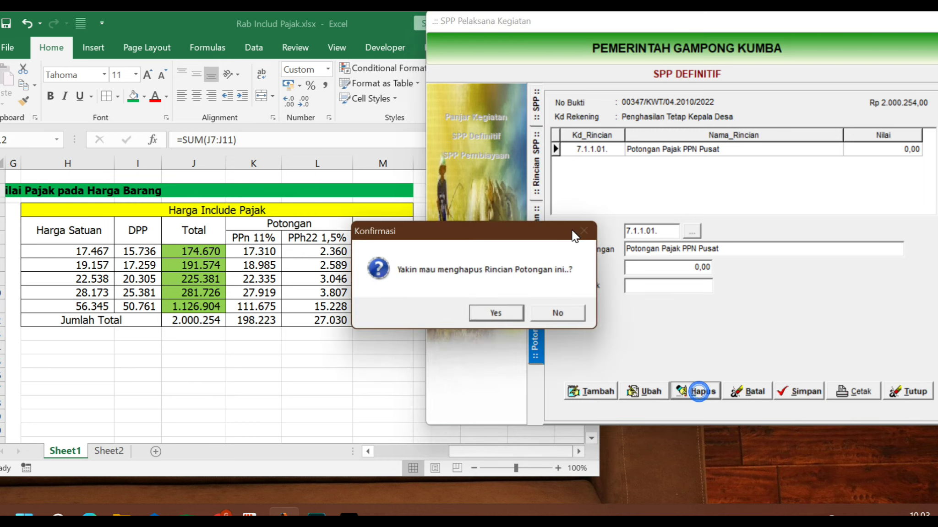
pyautogui.click(501, 314)
# Reopen the receipt's deductions and start a fresh entry with 7.1.1.01. Potongan Pajak PPN Pusat.
pyautogui.click(535, 237)
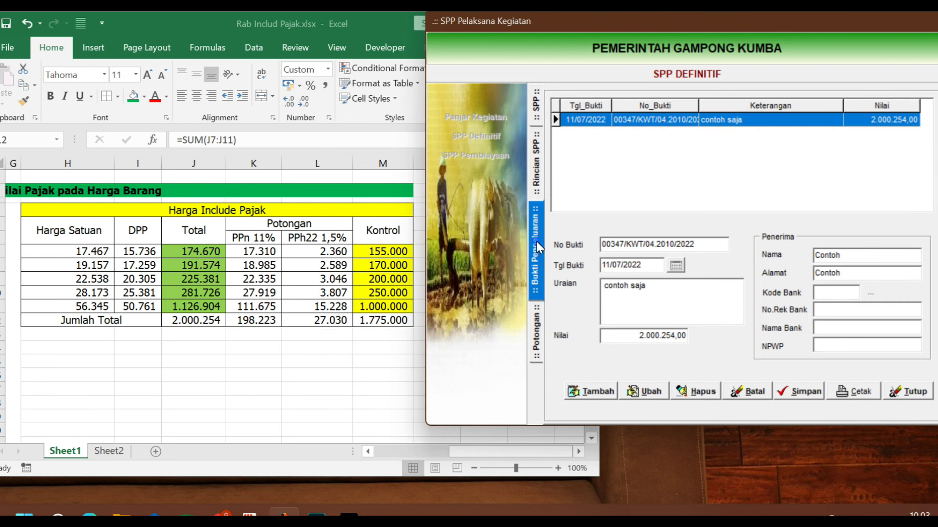
pyautogui.doubleClick(724, 120)
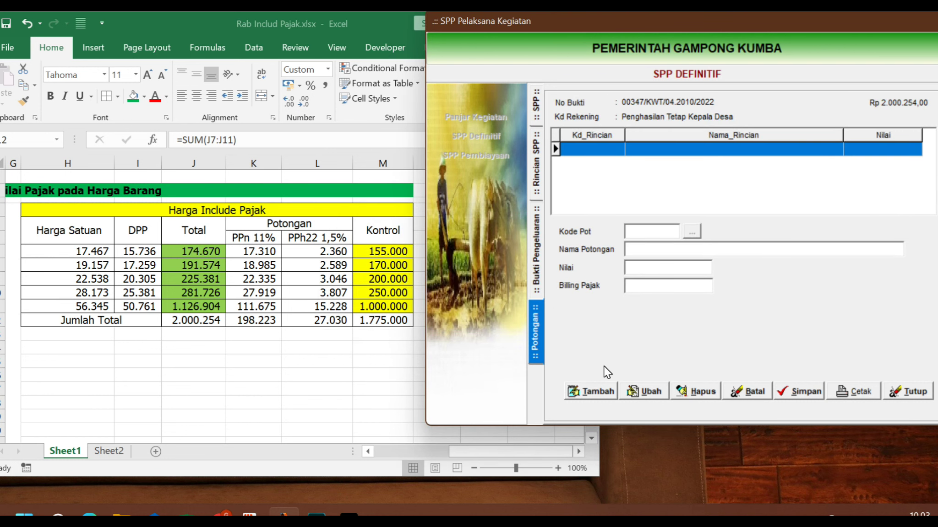
pyautogui.click(596, 390)
pyautogui.click(691, 232)
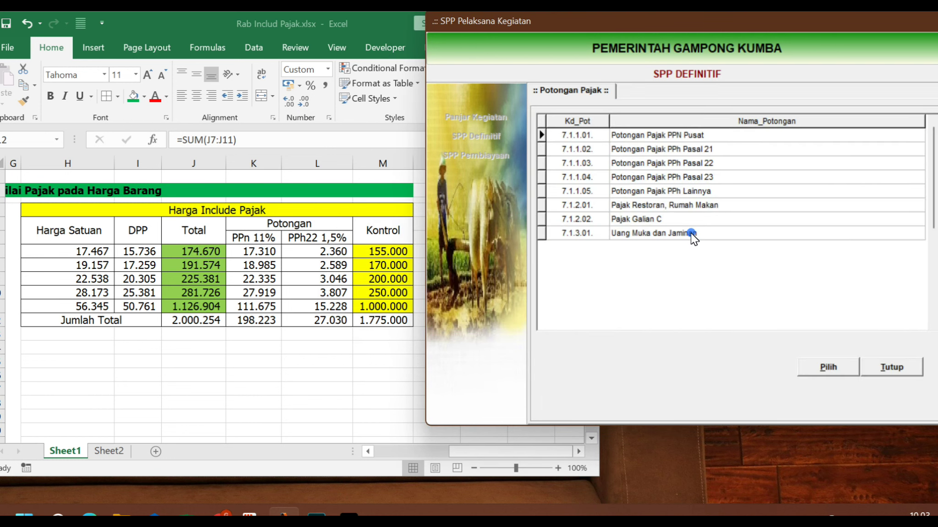
pyautogui.doubleClick(690, 132)
# Enable PPN in the tax calculator at 11% and set the computed amount as the PPN Pusat deduction's Nilai.
pyautogui.click(727, 313)
pyautogui.click(672, 267)
pyautogui.click(727, 312)
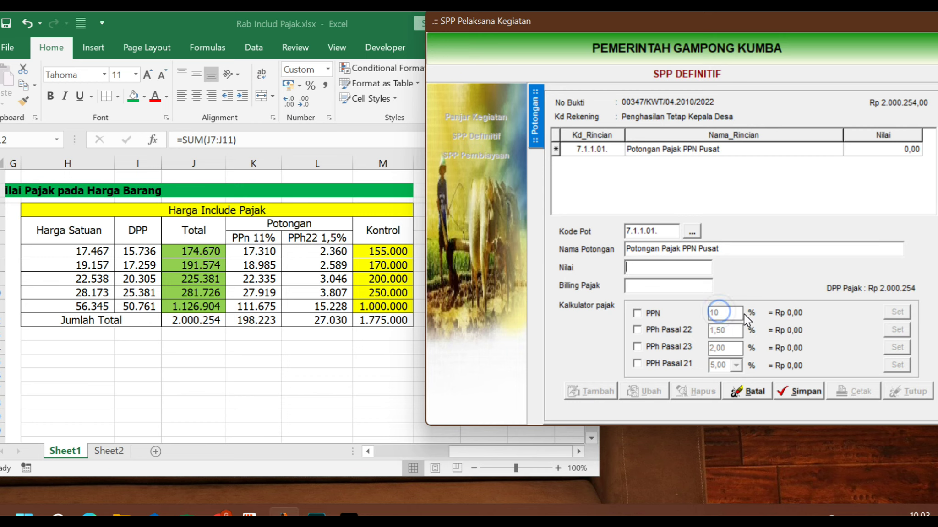
pyautogui.click(637, 313)
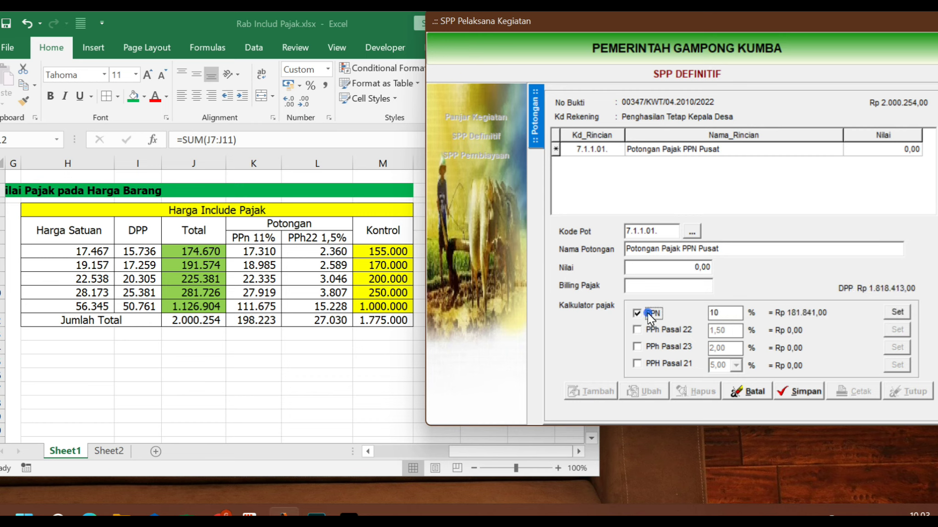
pyautogui.click(636, 314)
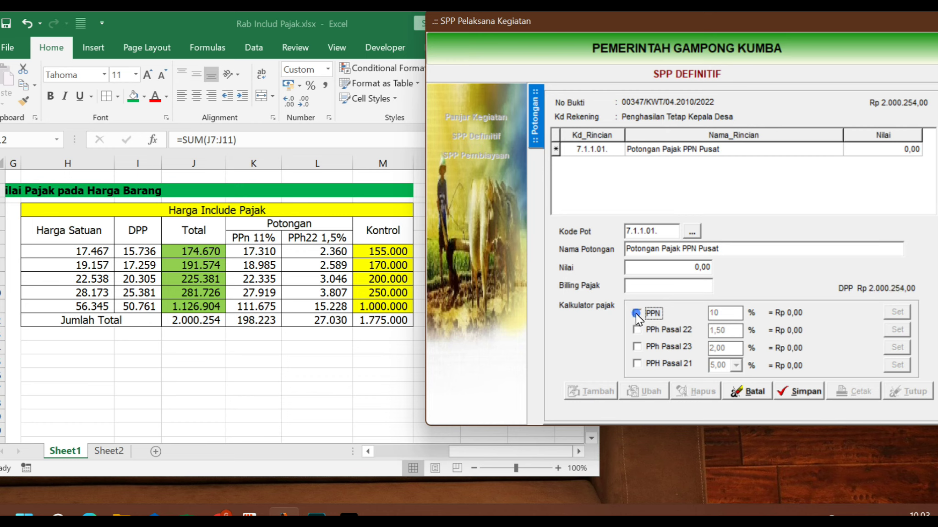
pyautogui.click(635, 313)
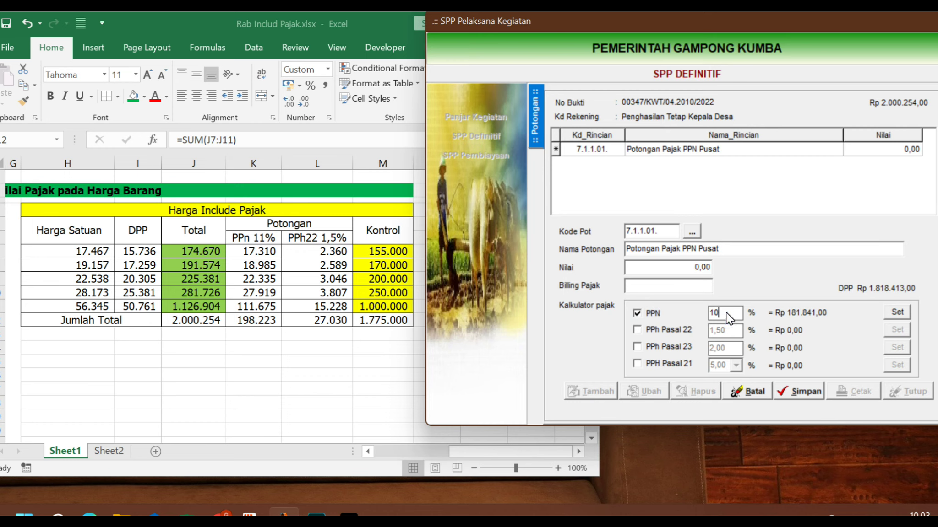
pyautogui.click(729, 318)
pyautogui.press('BackSpace')
pyautogui.write('1')
pyautogui.click(904, 311)
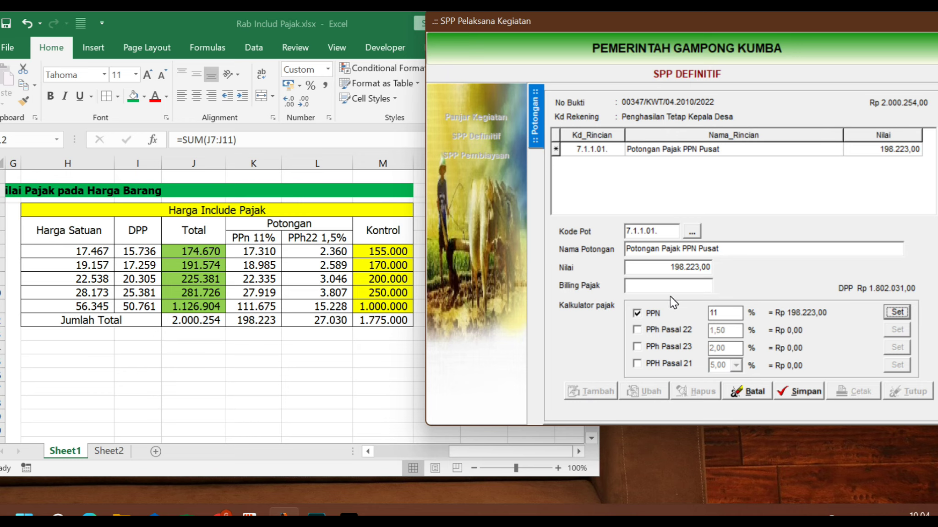
# Switch to Excel and fill the PPn 11% total in Sheet1's Jumlah Total row with red.
pyautogui.click(255, 318)
pyautogui.click(255, 320)
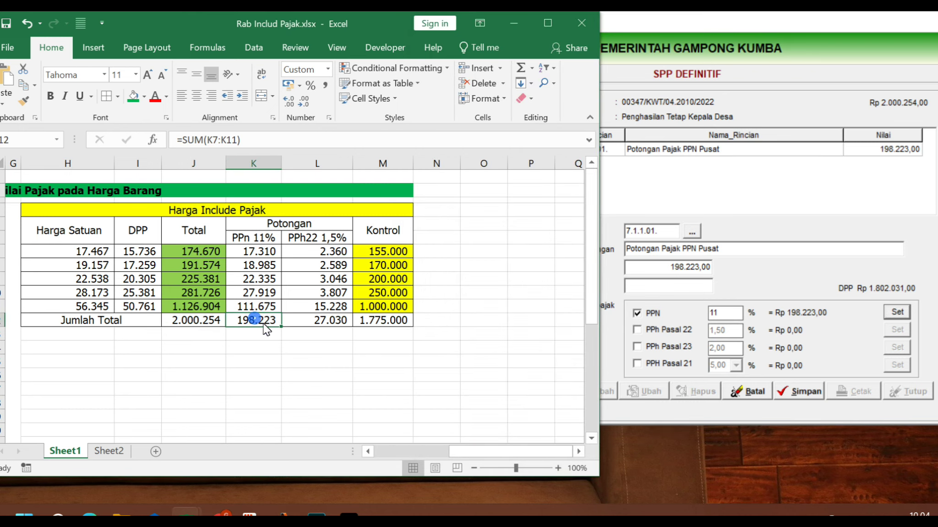
pyautogui.click(144, 96)
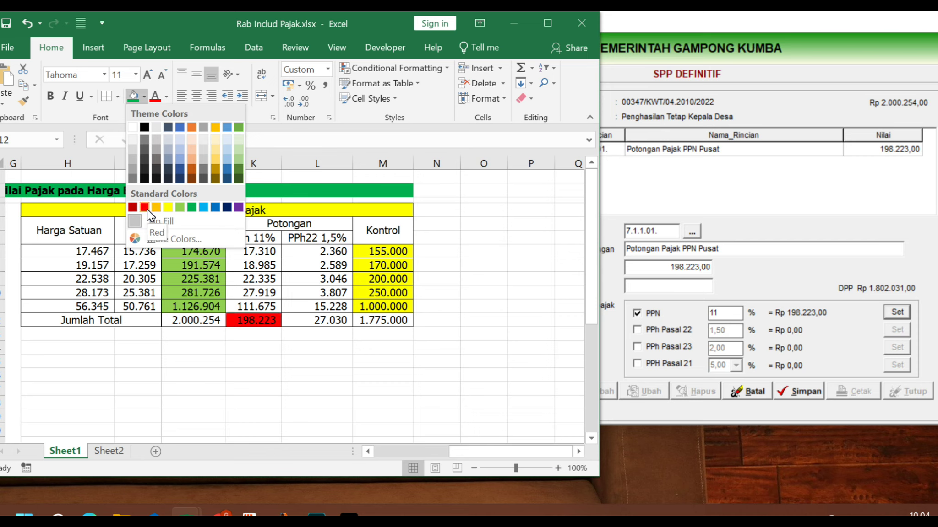
pyautogui.click(145, 207)
pyautogui.click(320, 358)
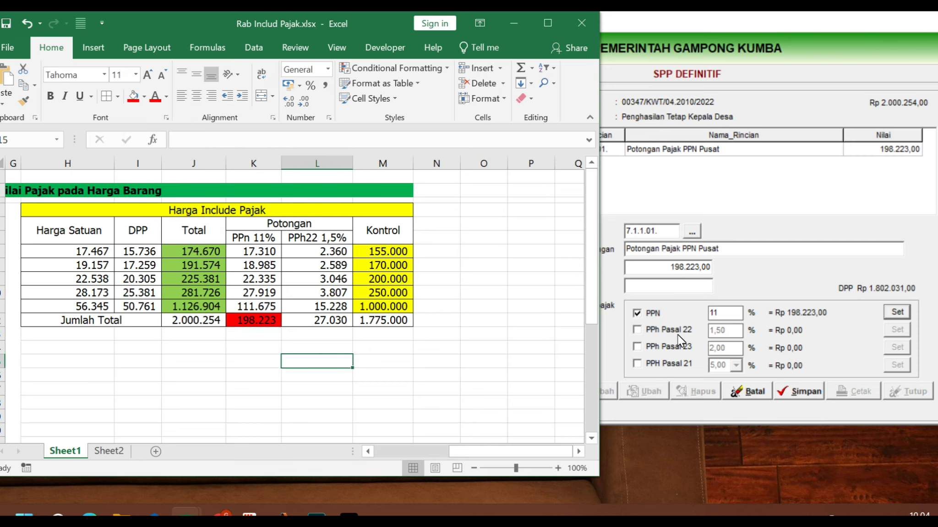
# Return to the SPP window, save the PPN Pusat deduction and reopen the deductions of the "contoh saja" receipt.
pyautogui.click(677, 272)
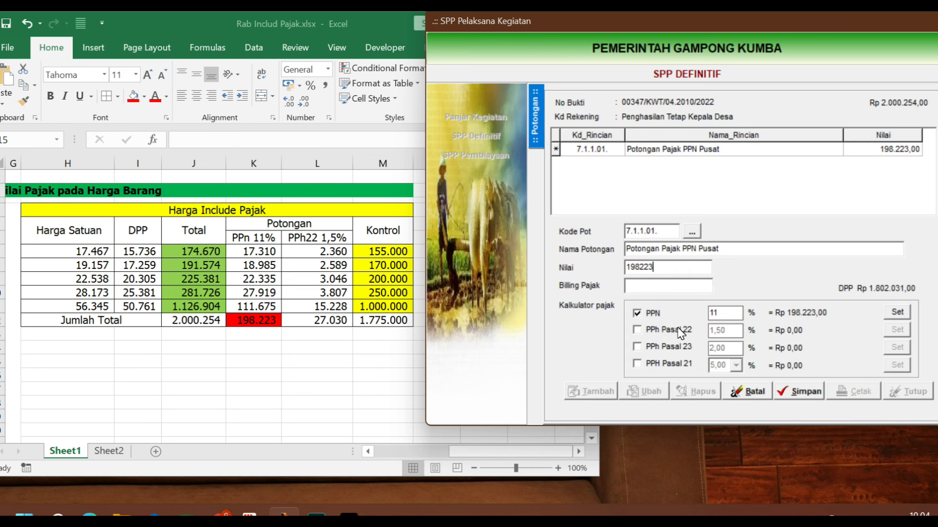
pyautogui.click(807, 393)
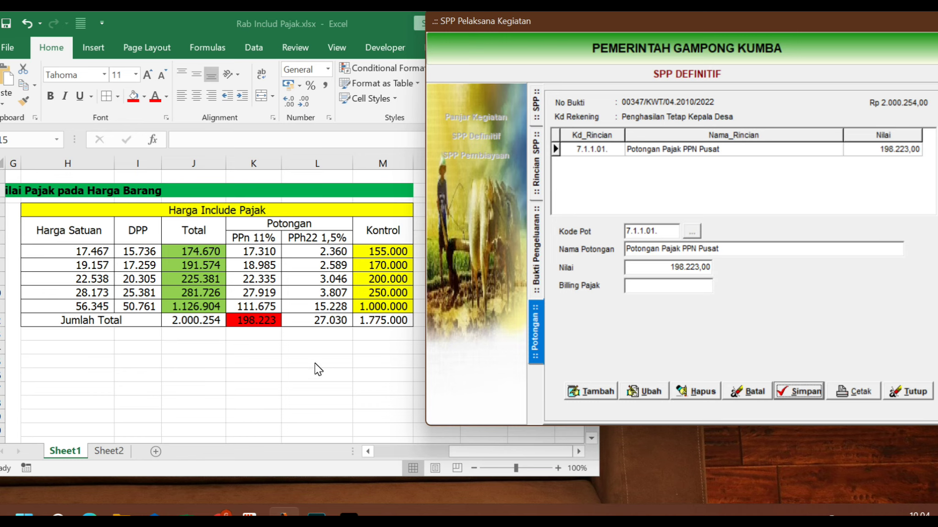
pyautogui.click(536, 244)
pyautogui.doubleClick(680, 120)
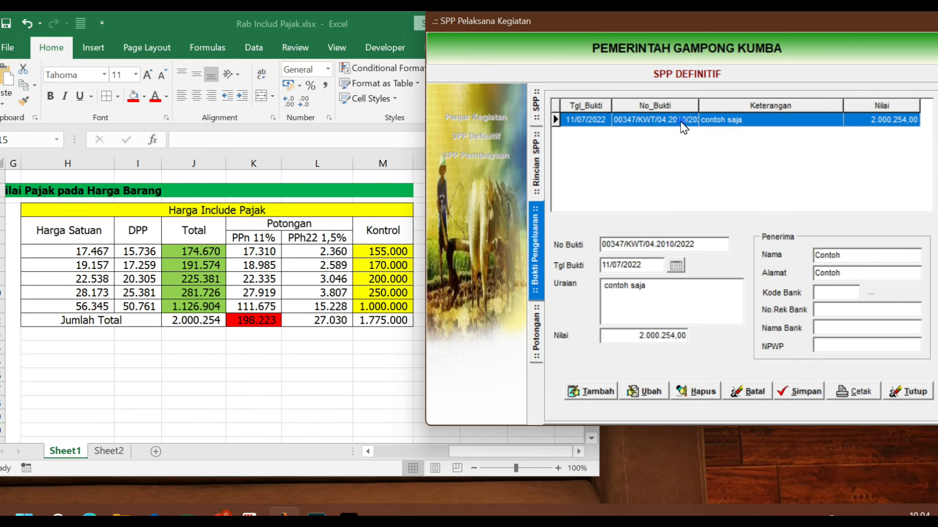
# Add deduction 7.1.1.03. Potongan Pajak PPh Pasal 22 and set its Nilai from the calculator at 1,50%.
pyautogui.click(604, 391)
pyautogui.click(692, 233)
pyautogui.doubleClick(704, 166)
pyautogui.click(649, 330)
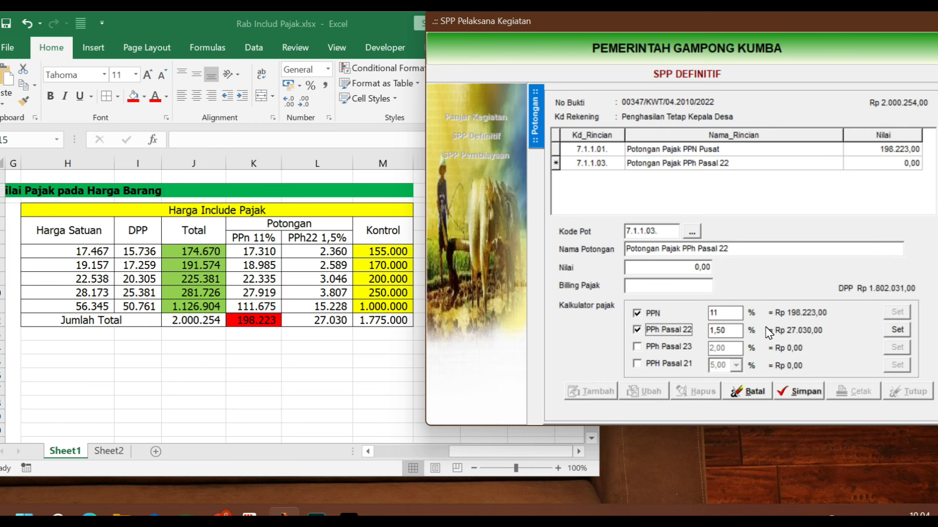
pyautogui.click(899, 330)
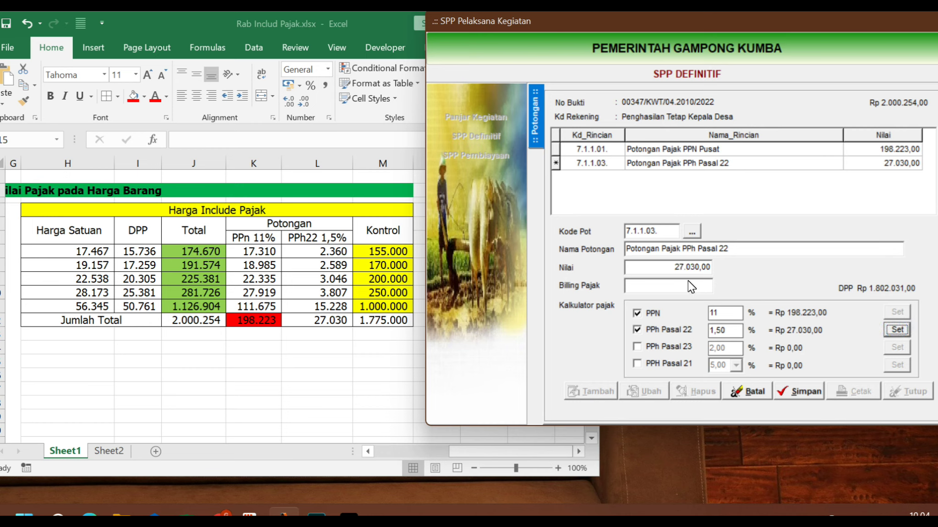
# Switch to Excel and fill the PPh22 1,5% total in the Jumlah Total row with light blue.
pyautogui.click(315, 356)
pyautogui.click(321, 322)
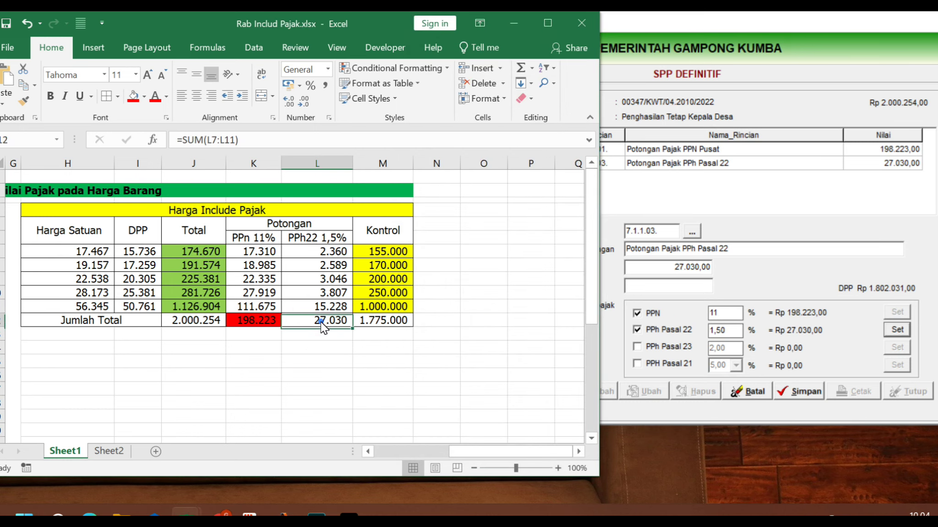
pyautogui.click(144, 97)
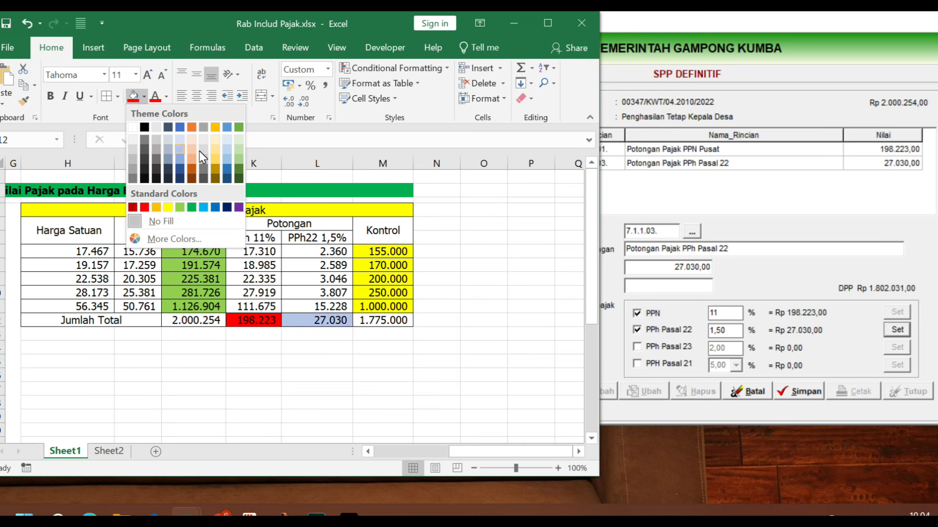
pyautogui.click(224, 151)
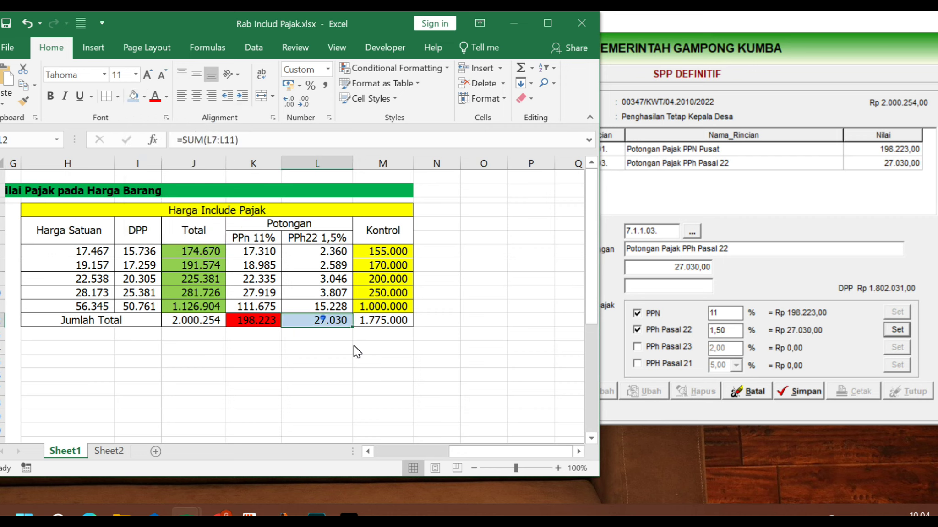
# Review the Sheet2 question on matching the manual calculation against the PPN and PPh 22 deductions in the SPP window.
pyautogui.click(721, 332)
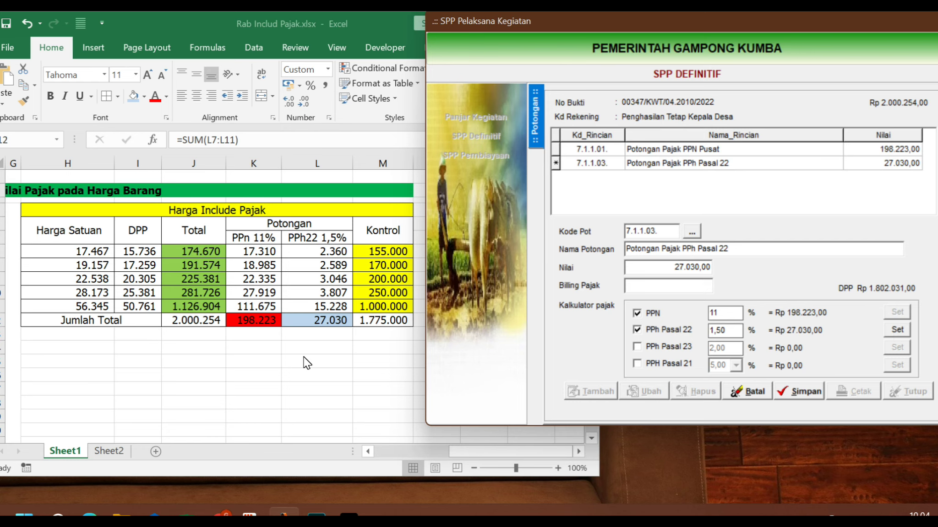
pyautogui.click(137, 444)
pyautogui.click(109, 451)
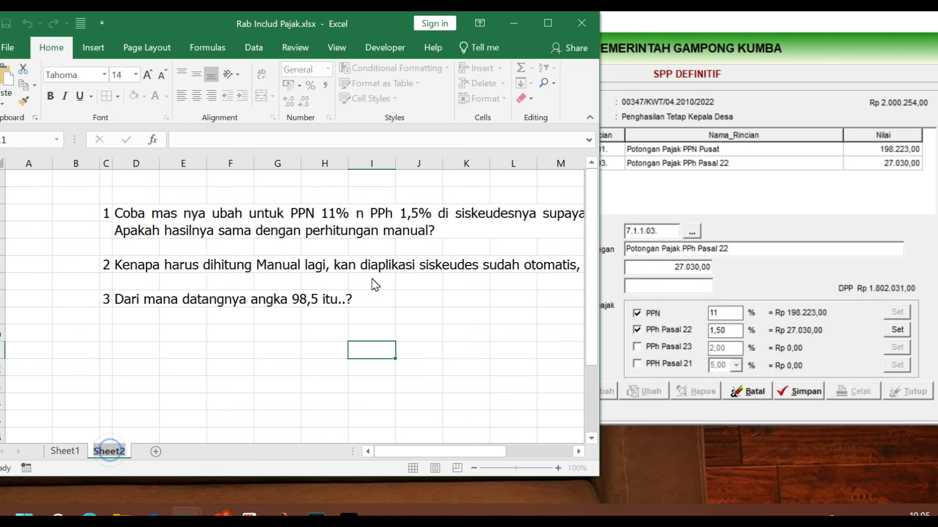
pyautogui.click(373, 233)
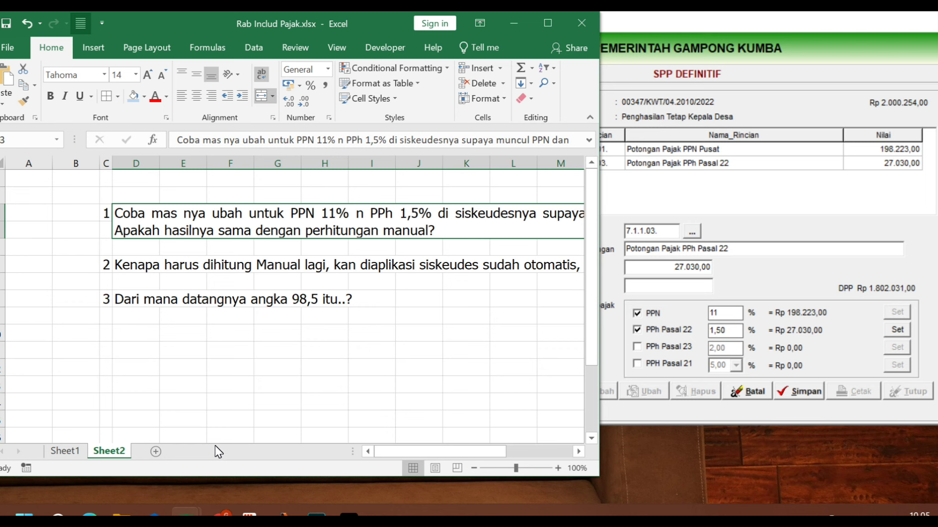
pyautogui.click(925, 262)
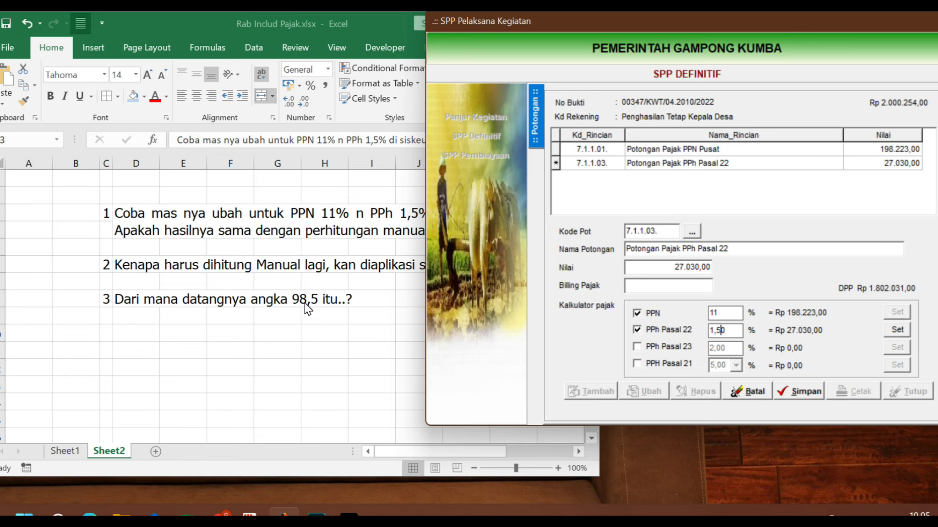
pyautogui.click(316, 348)
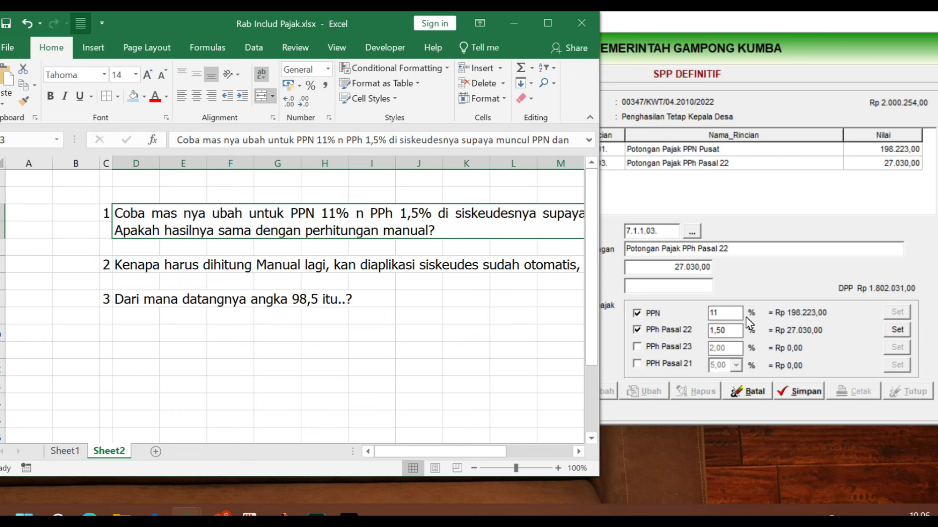
# Save the PPh Pasal 22 deduction and open the receipt's Tanda Bukti Pengeluaran Uang in print preview.
pyautogui.click(807, 392)
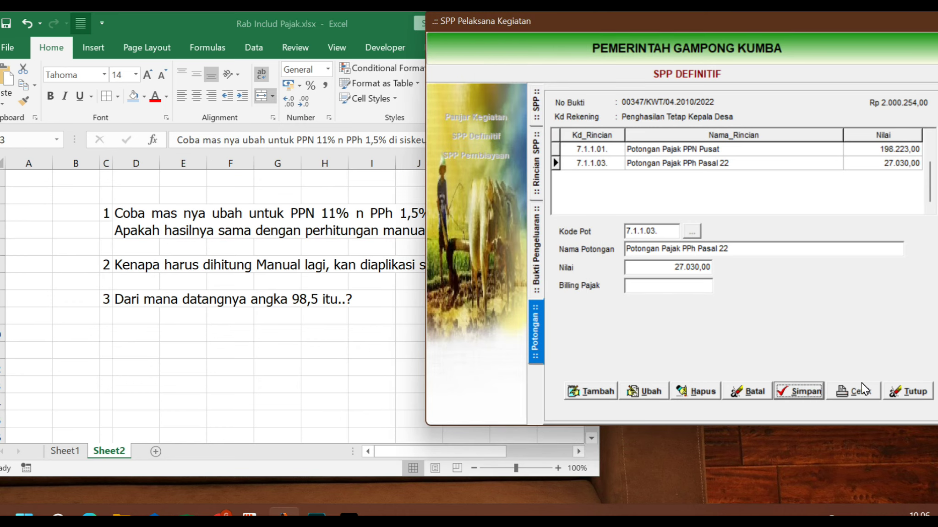
pyautogui.click(861, 390)
pyautogui.click(476, 314)
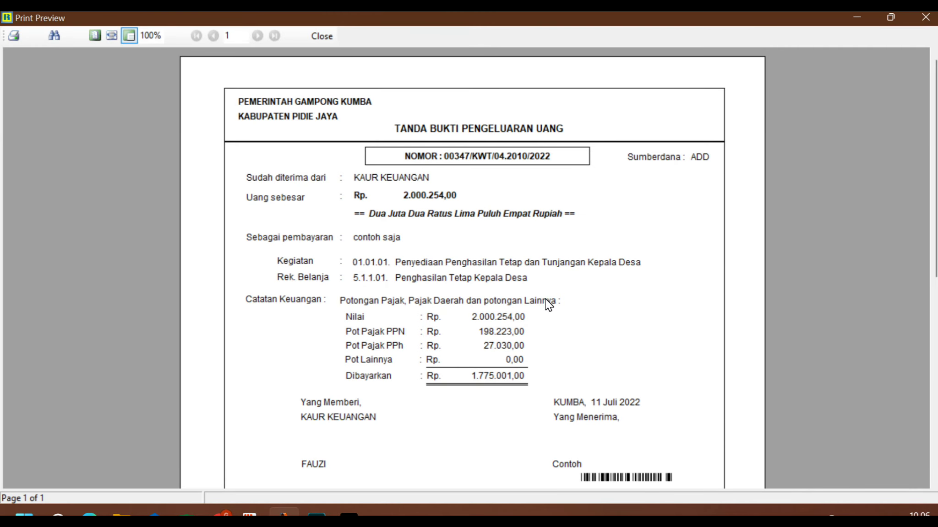
pyautogui.scroll(-3, 549, 304)
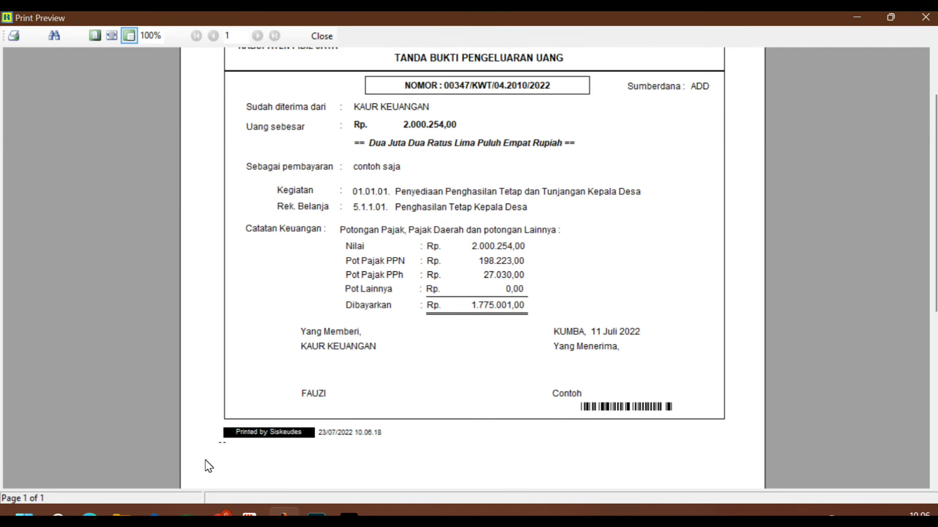
# Show the Sheet1 table in Excel and place a reduced Print Preview window beside it.
pyautogui.moveTo(185, 515)
pyautogui.click(125, 450)
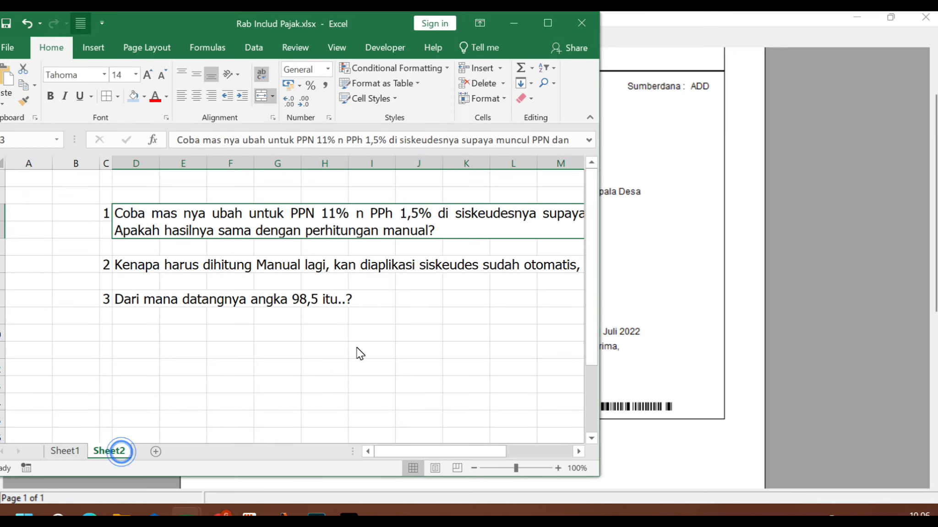
pyautogui.click(65, 452)
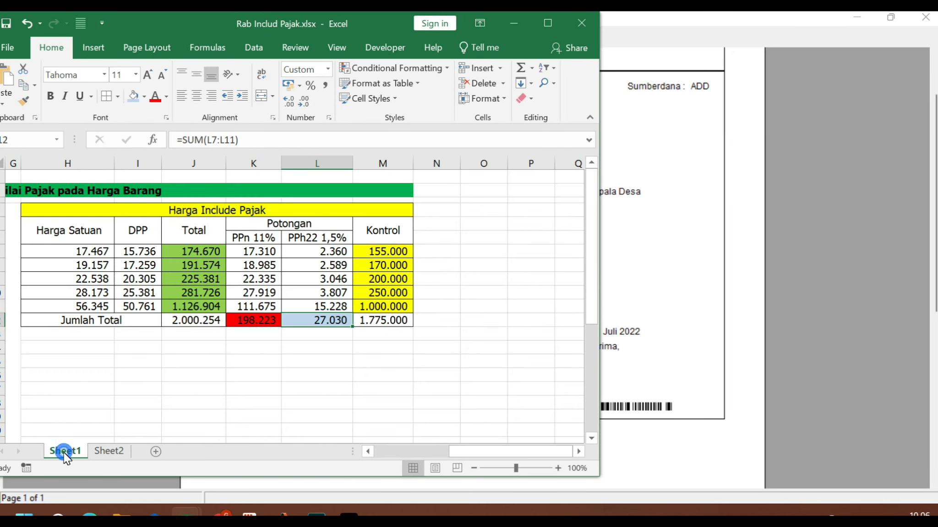
pyautogui.click(185, 322)
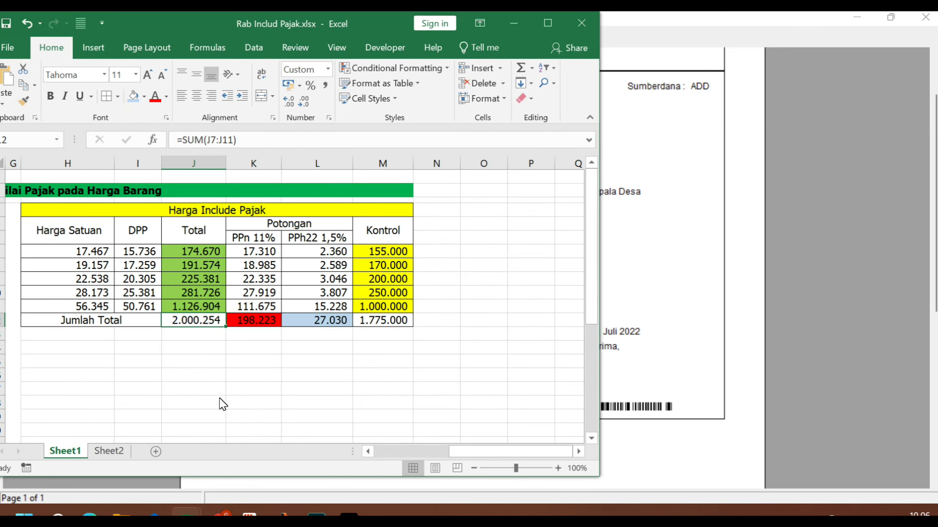
pyautogui.click(891, 17)
pyautogui.moveTo(394, 135); pyautogui.dragTo(690, 23)
pyautogui.moveTo(810, 259); pyautogui.dragTo(908, 429)
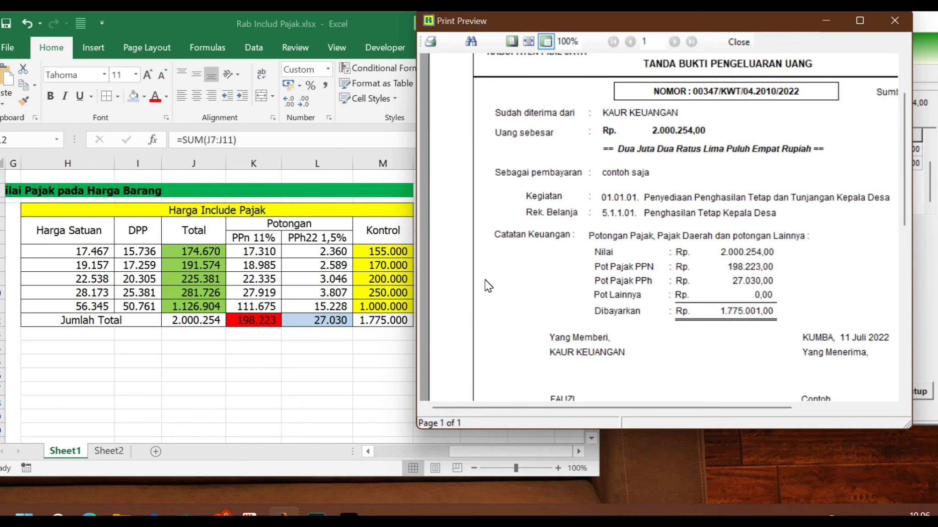
# Compare the receipt's deductions and Dibayarkan amount with the tax columns and the Harga Dasar grand total in Sheet1.
pyautogui.click(344, 269)
pyautogui.click(283, 293)
pyautogui.click(709, 266)
pyautogui.click(292, 299)
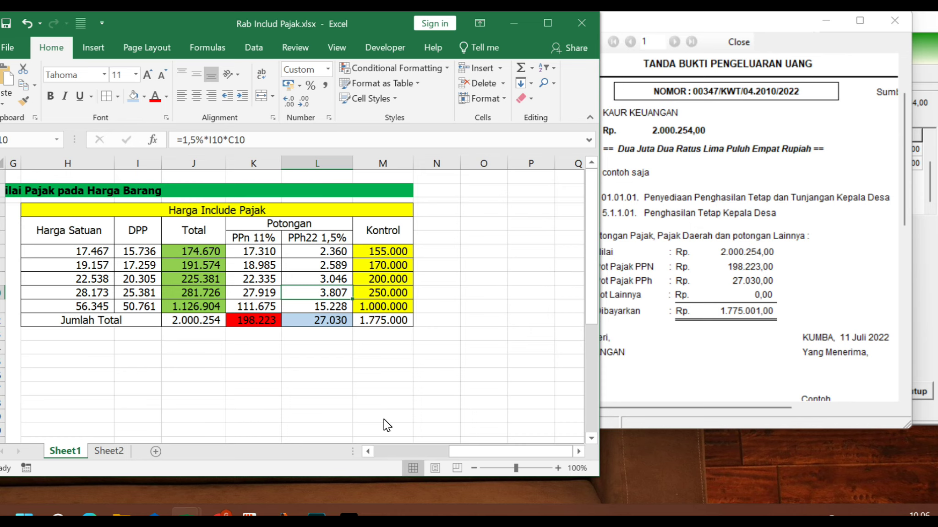
pyautogui.moveTo(506, 449); pyautogui.dragTo(439, 444)
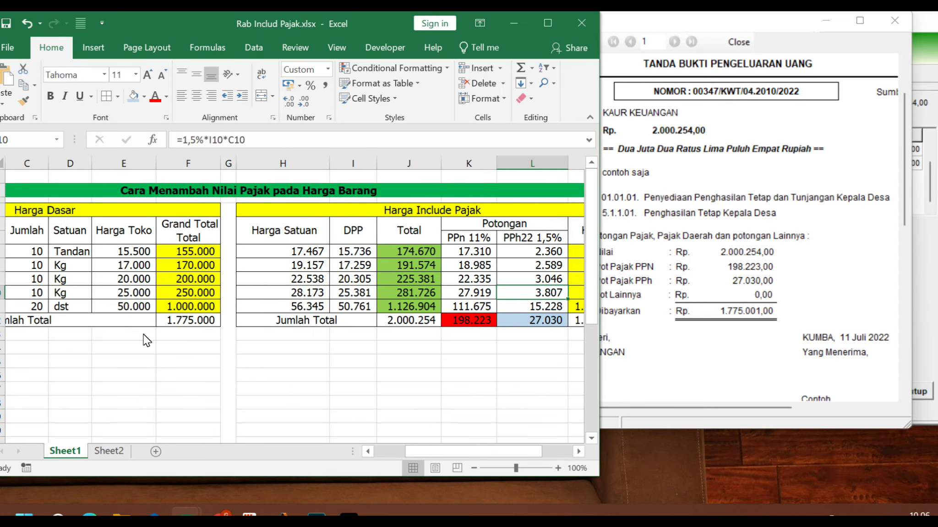
pyautogui.click(176, 319)
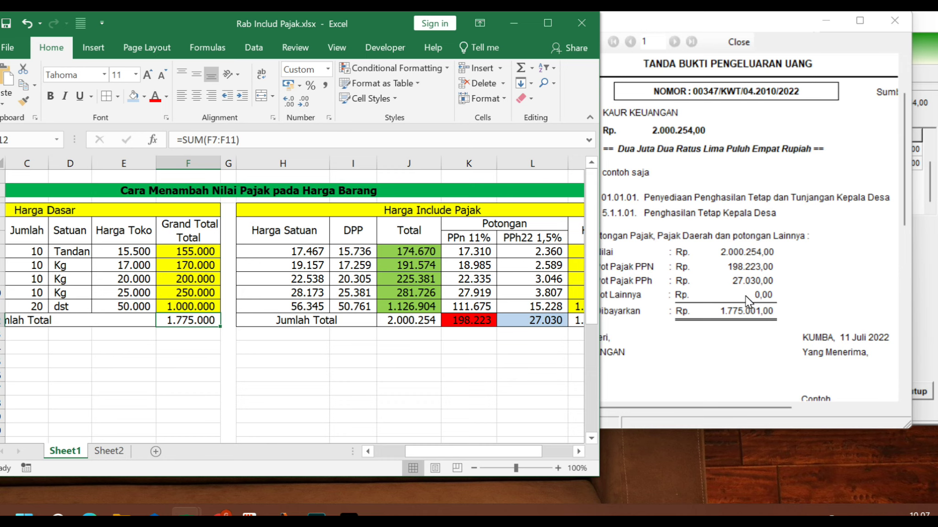
# Apply Comma style with two decimals to the PPn 11% and PPh22 1,5% totals in the Jumlah Total row.
pyautogui.click(476, 319)
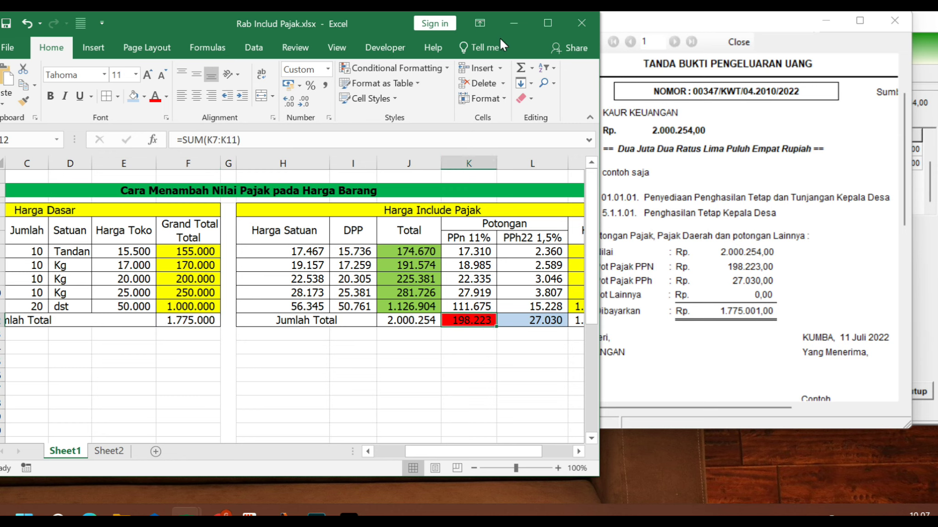
pyautogui.click(326, 86)
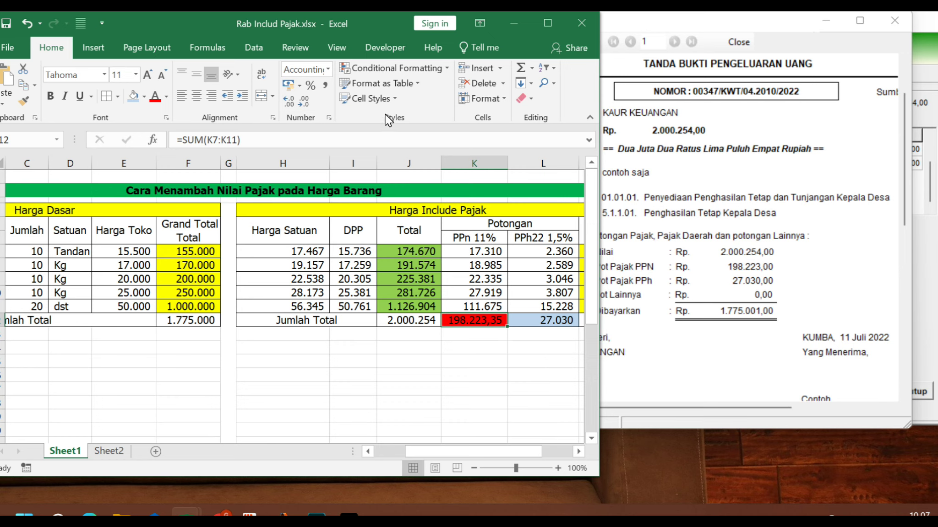
pyautogui.click(544, 319)
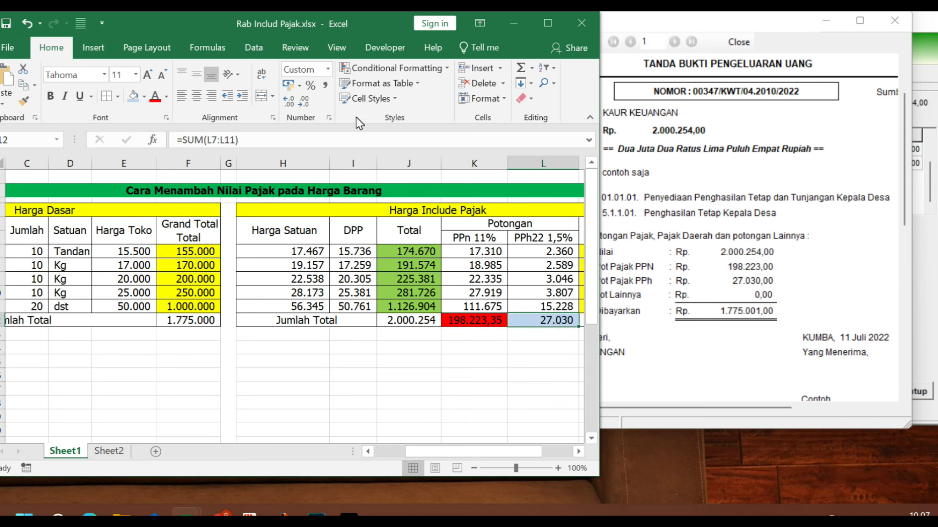
pyautogui.click(324, 84)
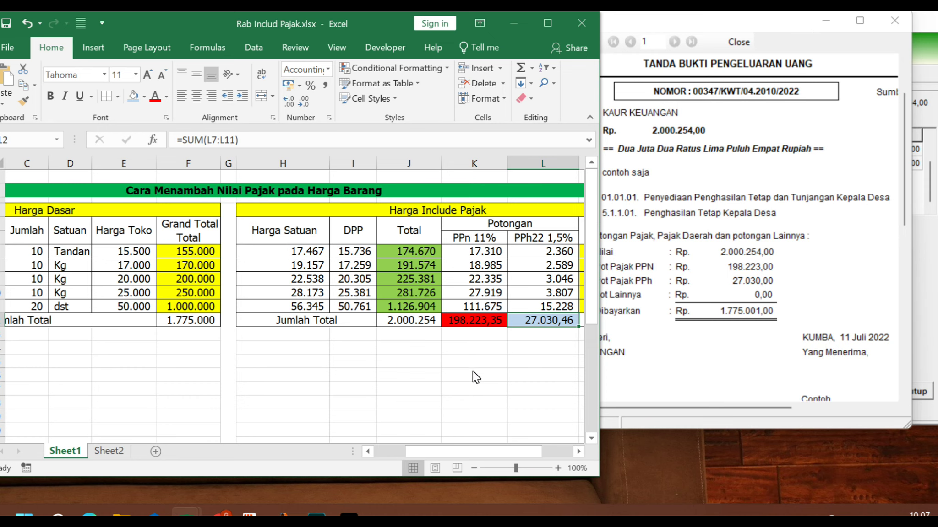
# Show the list of tax questions on Sheet2 and maximize the Excel window.
pyautogui.click(108, 452)
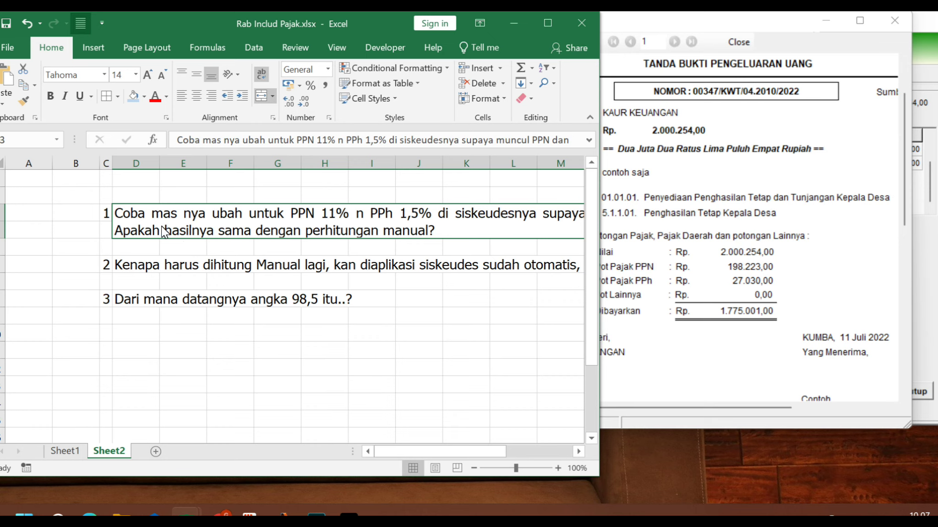
pyautogui.click(206, 218)
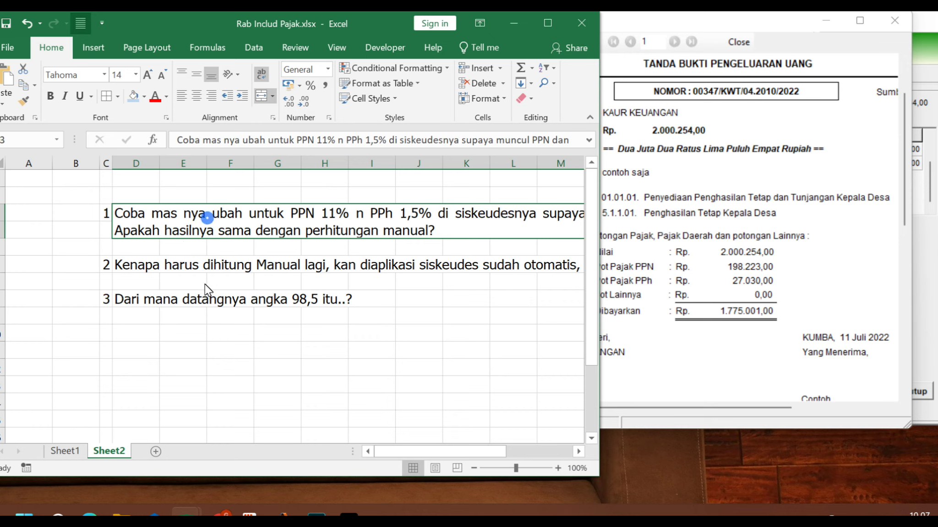
pyautogui.click(130, 305)
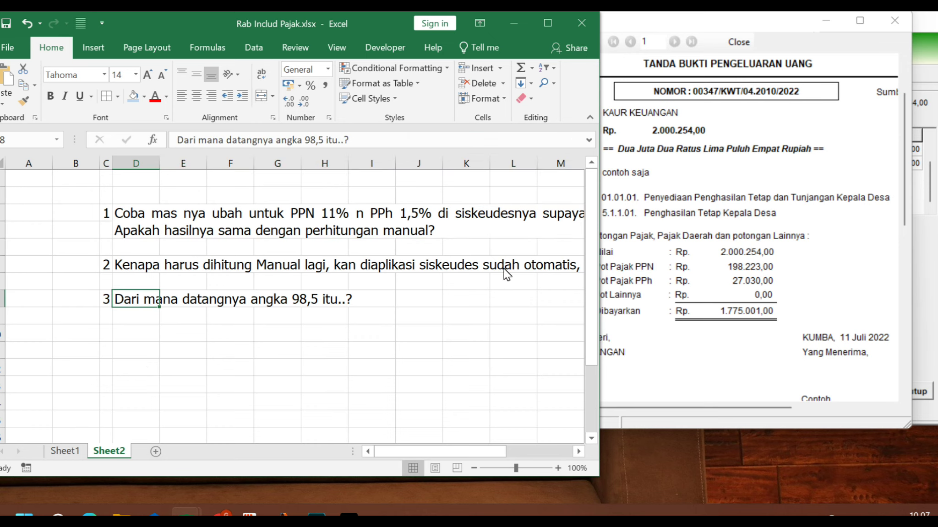
pyautogui.click(429, 316)
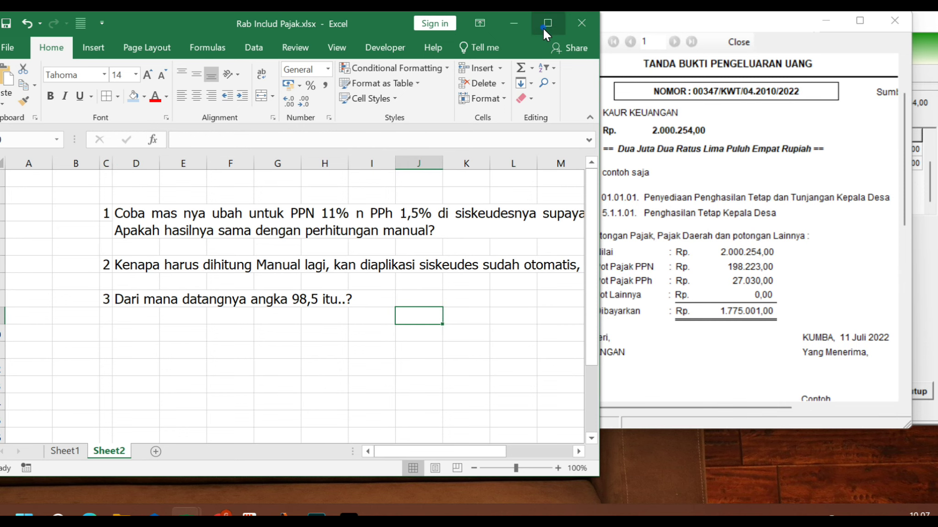
pyautogui.click(544, 25)
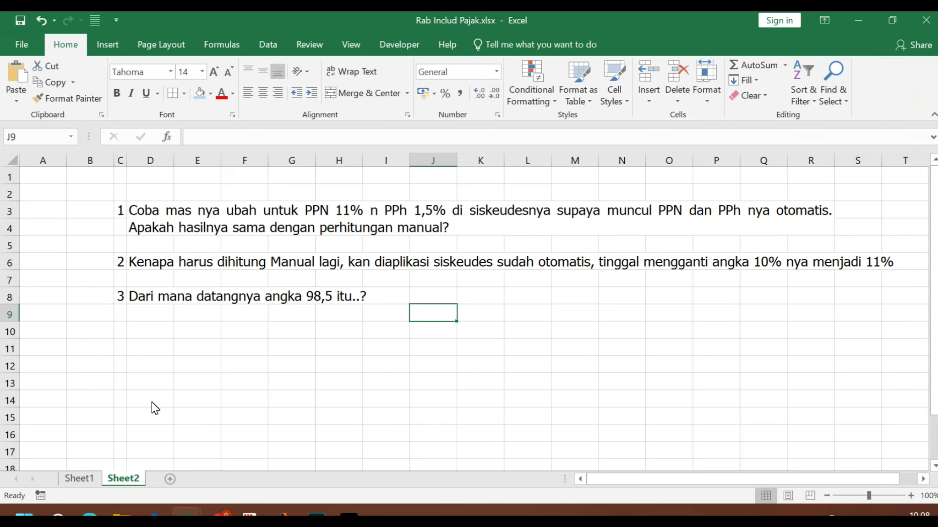
# Return to Sheet1 and examine the Harga Satuan formula for Pisang and the Harga Toko value it uses.
pyautogui.click(79, 479)
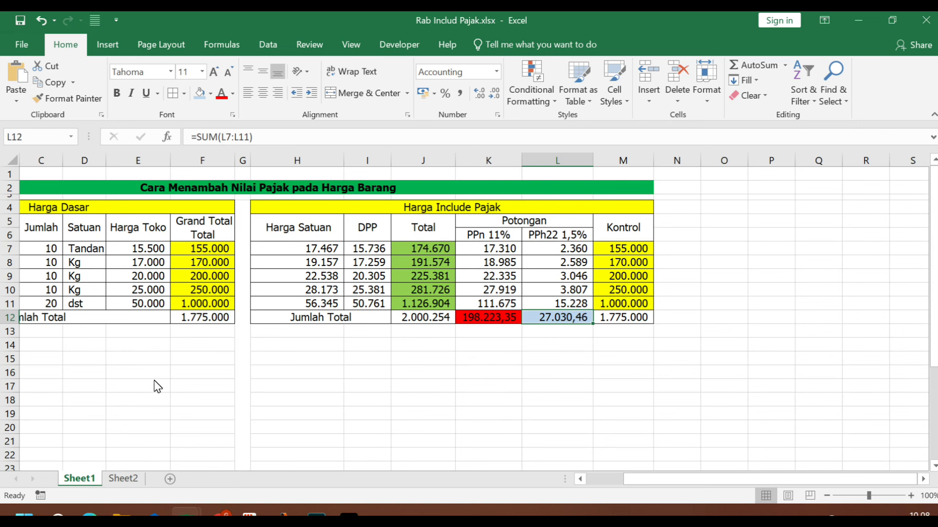
pyautogui.moveTo(685, 476); pyautogui.dragTo(474, 471)
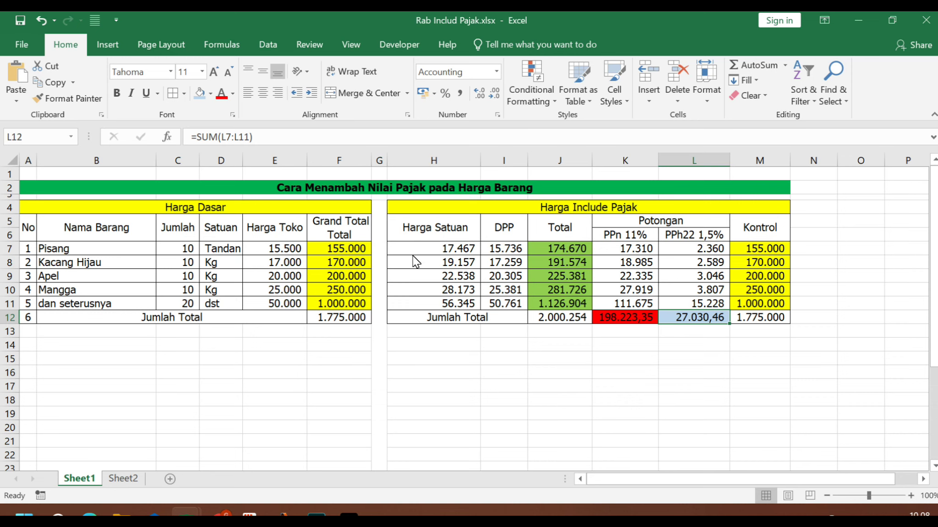
pyautogui.doubleClick(442, 254)
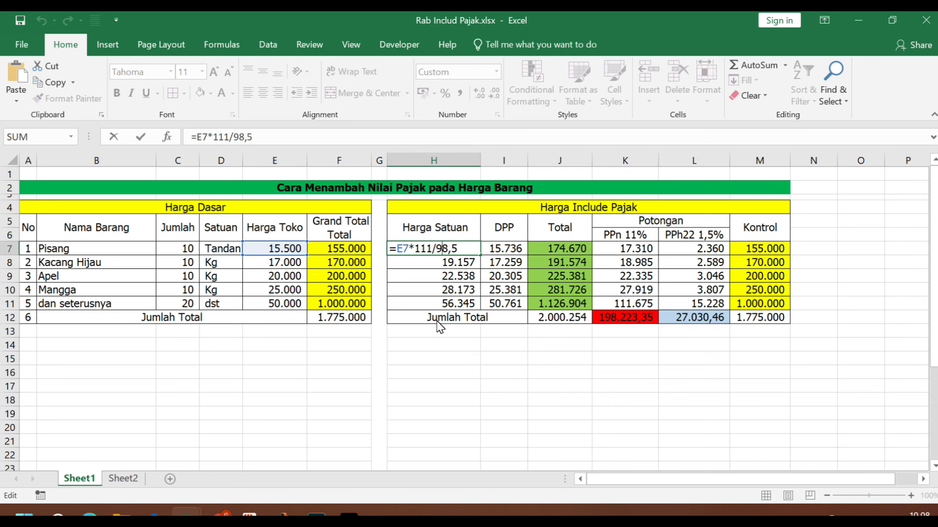
pyautogui.press('Return')
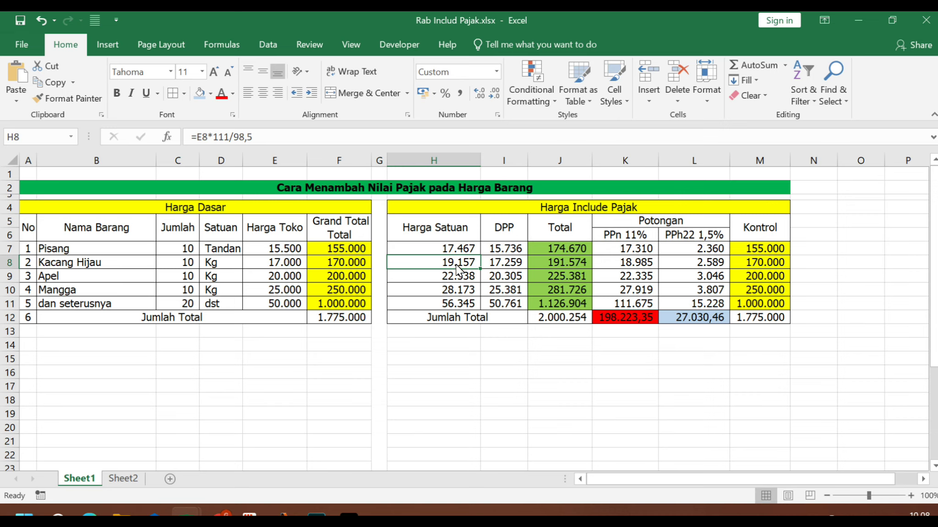
pyautogui.click(276, 247)
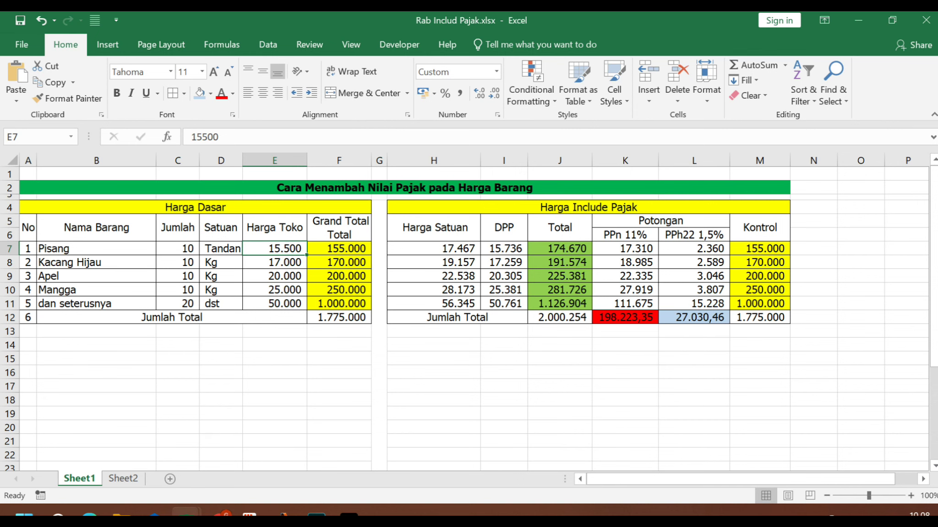
# Check the Dua Metode Perhitungan Pajak workbook and the Sheet2 questions, and return to Sheet1 of Rab Includ Pajak.
pyautogui.moveTo(185, 518)
pyautogui.click(254, 463)
pyautogui.moveTo(220, 518)
pyautogui.moveTo(186, 517)
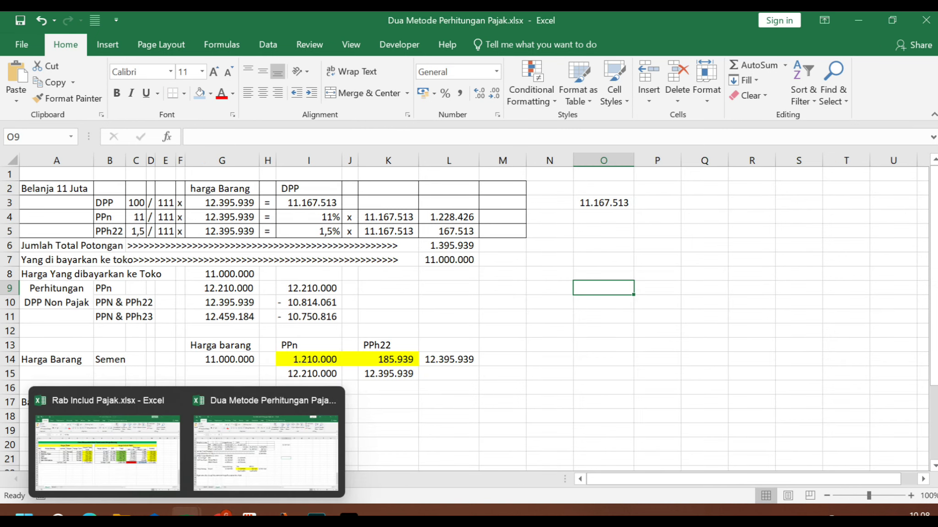
pyautogui.click(142, 480)
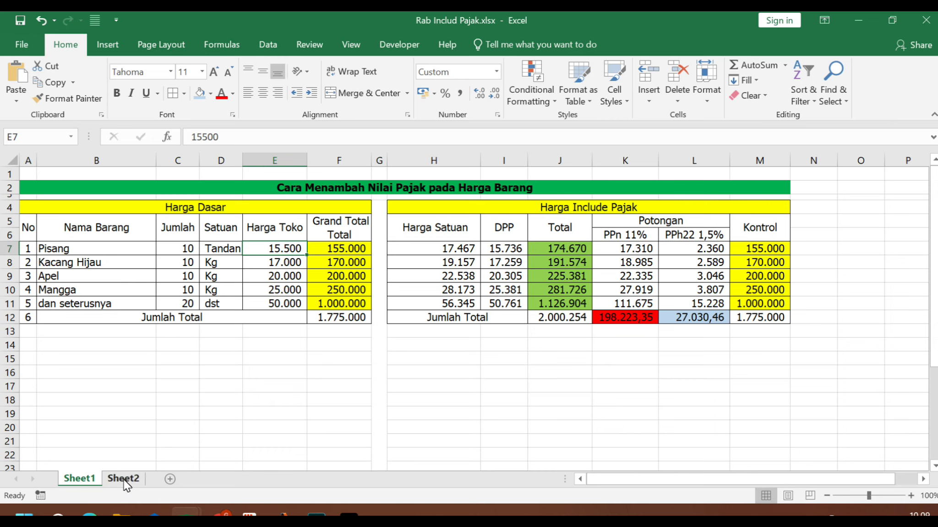
pyautogui.click(124, 478)
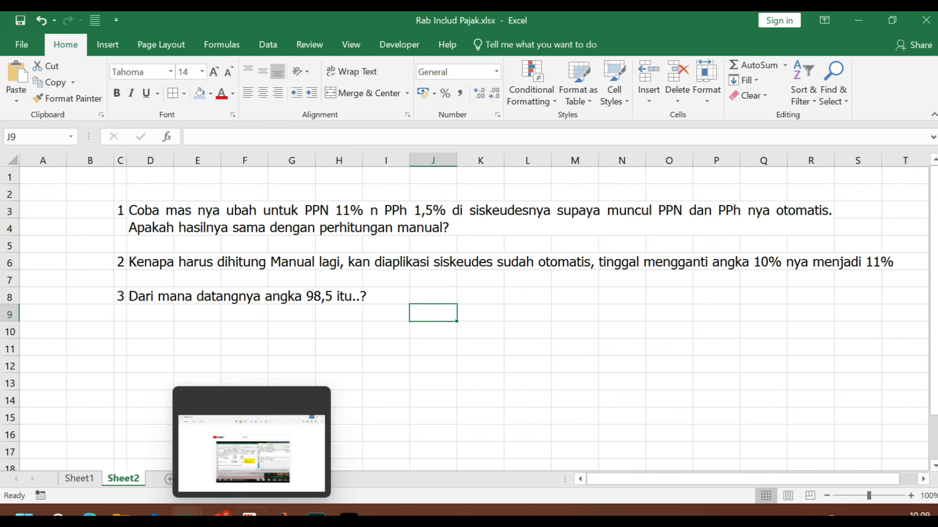
pyautogui.moveTo(185, 518)
pyautogui.click(127, 456)
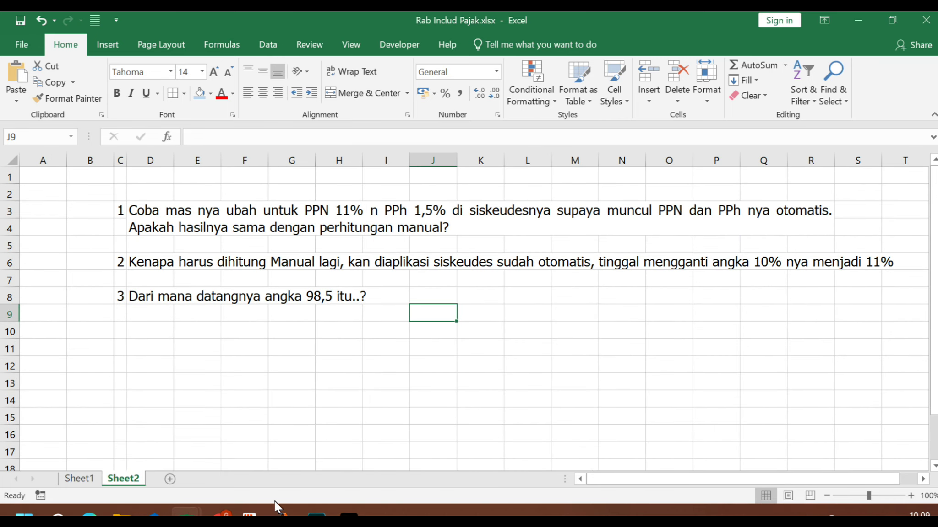
pyautogui.moveTo(219, 516)
pyautogui.click(117, 467)
pyautogui.click(78, 479)
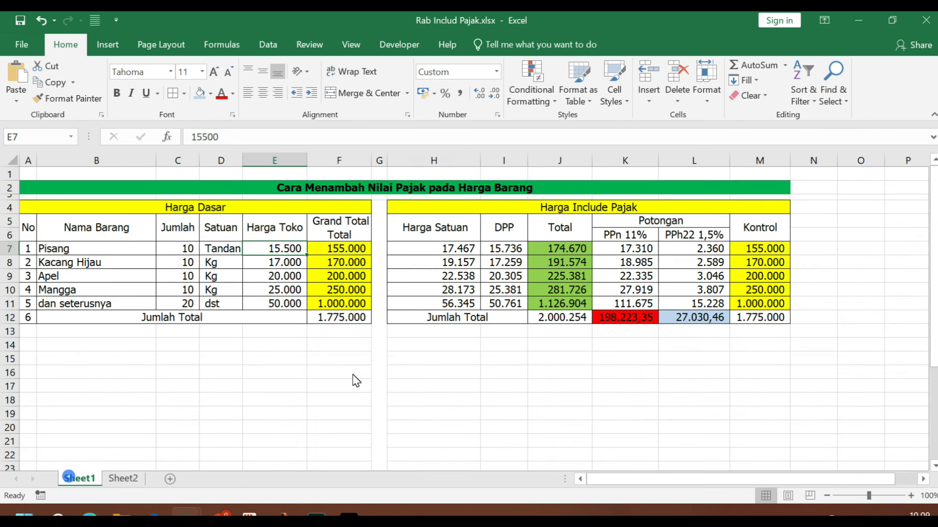
# Change the Harga Satuan formula for Pisang in H7 to =E7*111/98.
pyautogui.click(379, 367)
pyautogui.click(610, 372)
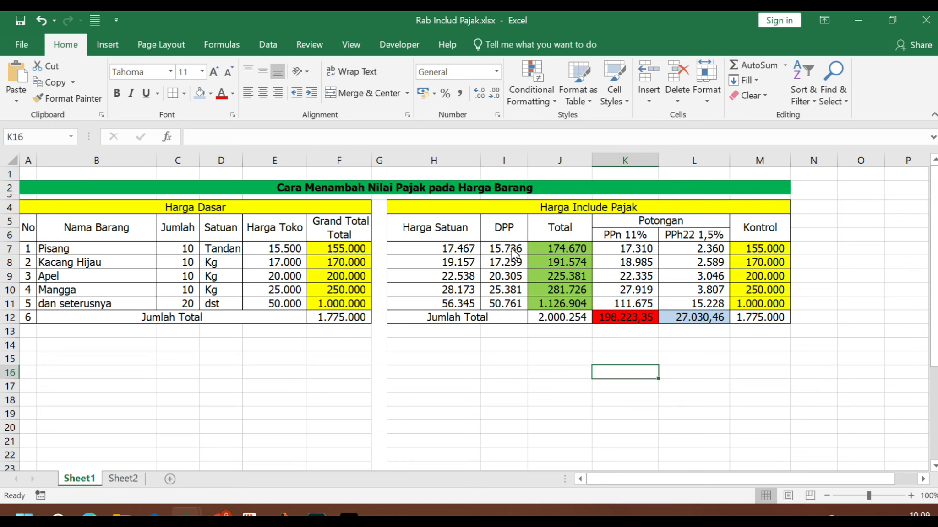
pyautogui.click(456, 249)
pyautogui.doubleClick(456, 249)
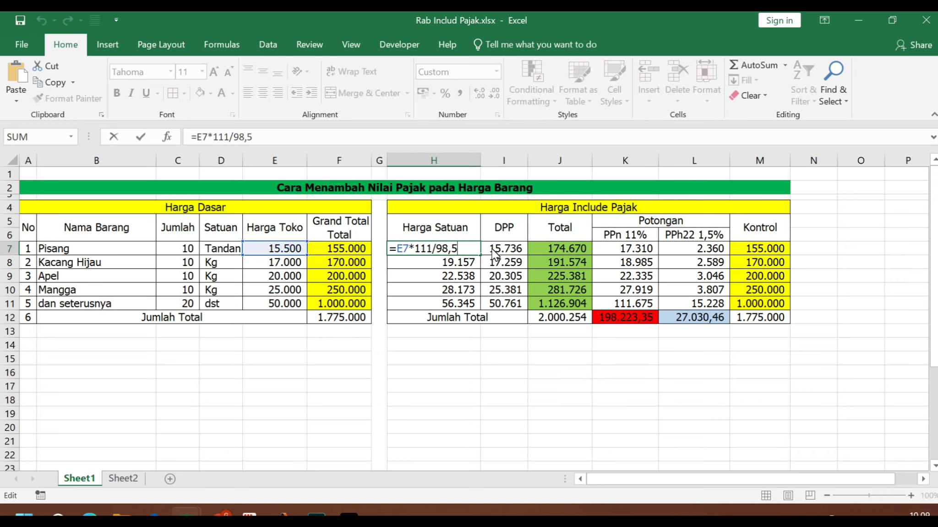
pyautogui.press('BackSpace')
pyautogui.press('BackSpace')
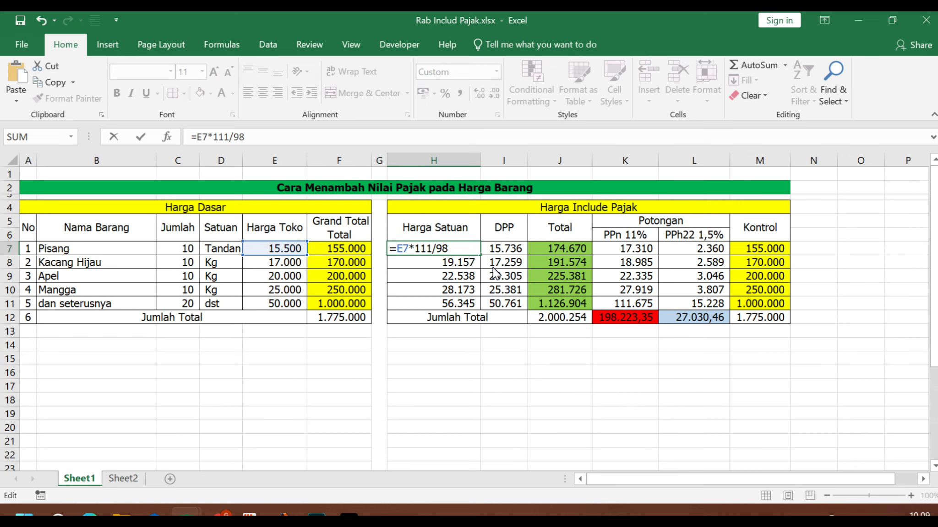
pyautogui.press('Return')
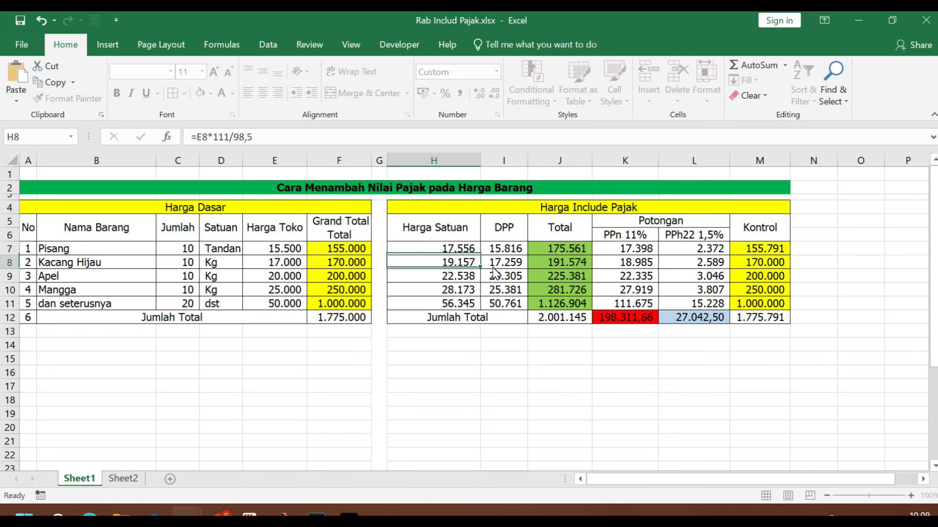
# Examine the DPP, Total, PPn 11% and Kontrol formulas for Pisang and compare Kontrol with its Grand Total.
pyautogui.click(513, 250)
pyautogui.click(557, 251)
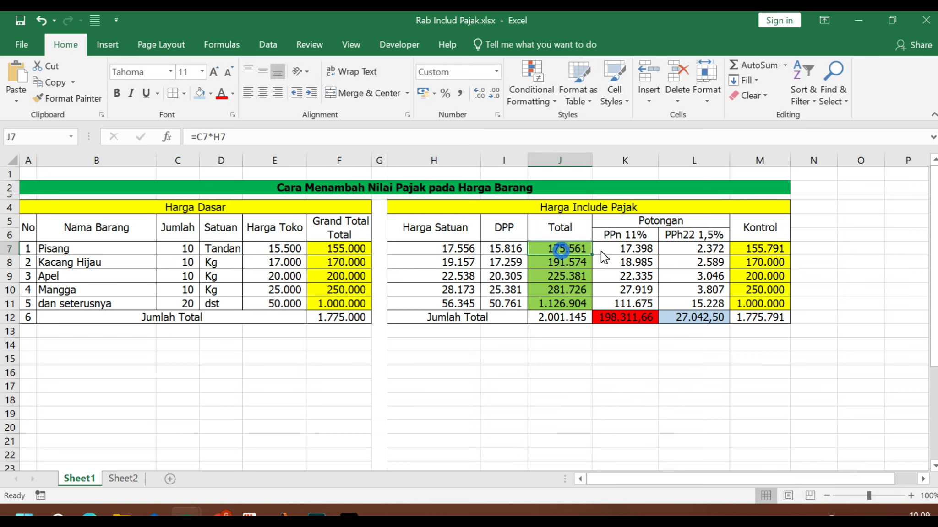
pyautogui.click(628, 250)
pyautogui.doubleClick(627, 250)
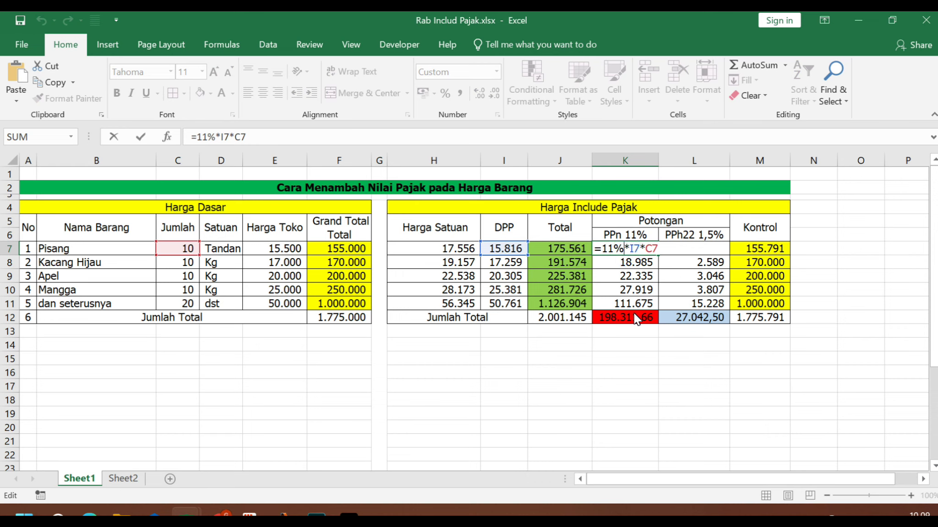
pyautogui.press('Return')
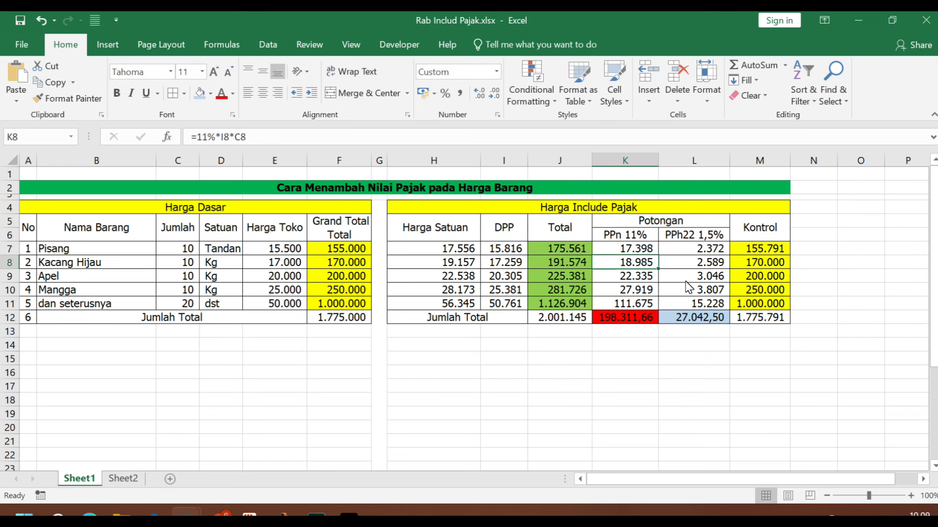
pyautogui.click(770, 250)
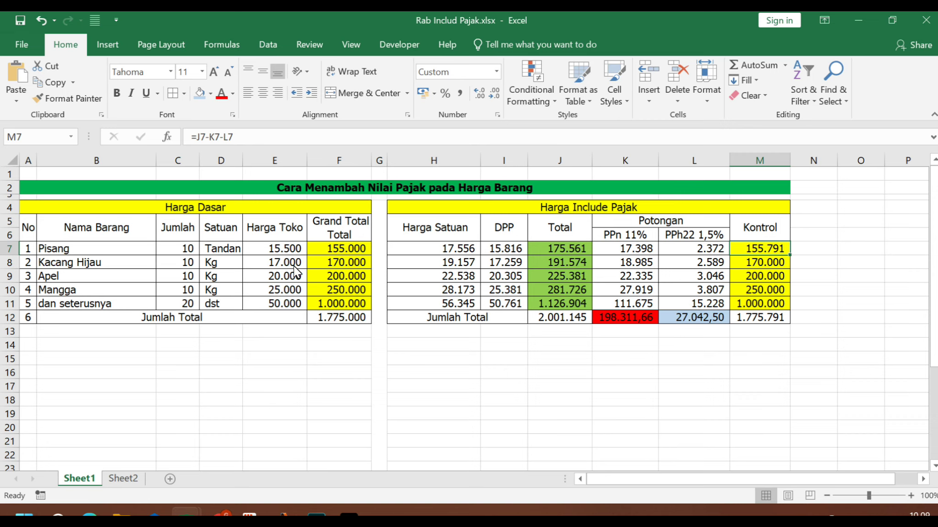
pyautogui.click(334, 250)
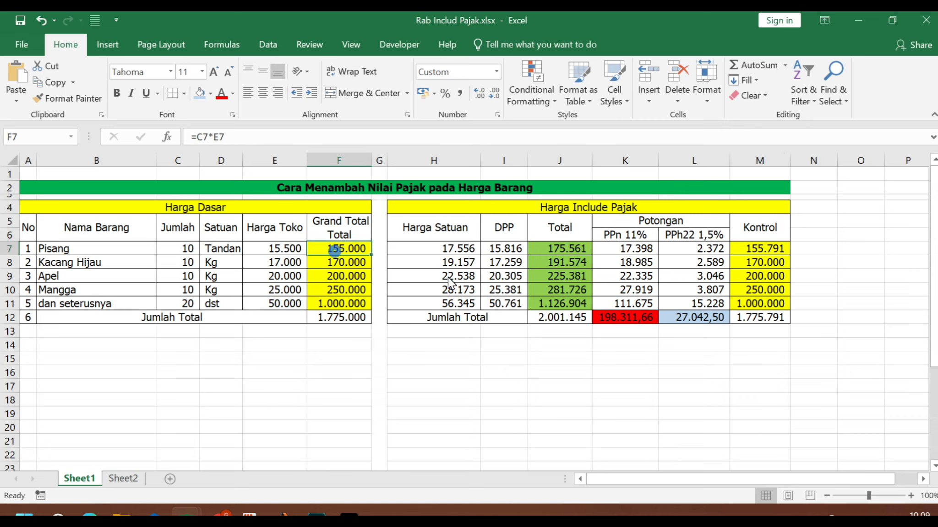
pyautogui.click(781, 253)
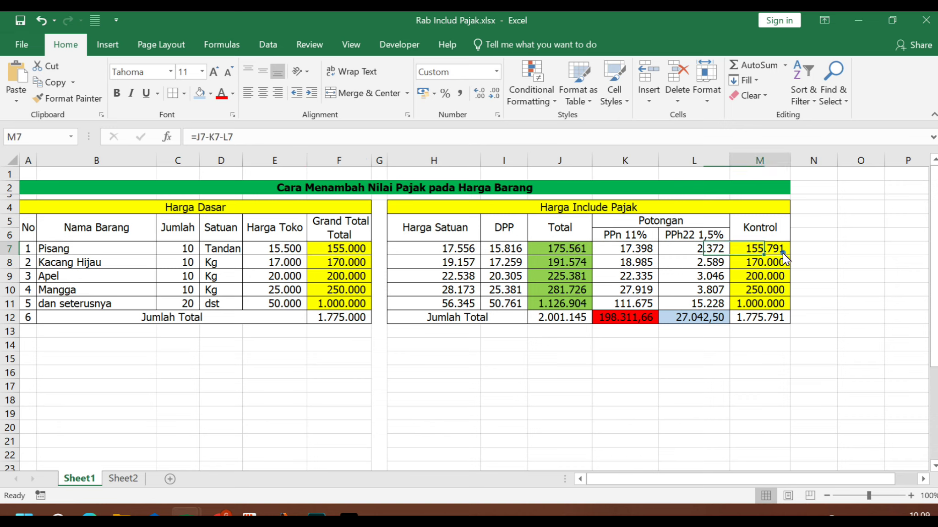
# Fill the Harga Satuan formula from H7 down to H11 and check the DPP and Harga Satuan formulas for Pisang.
pyautogui.click(470, 249)
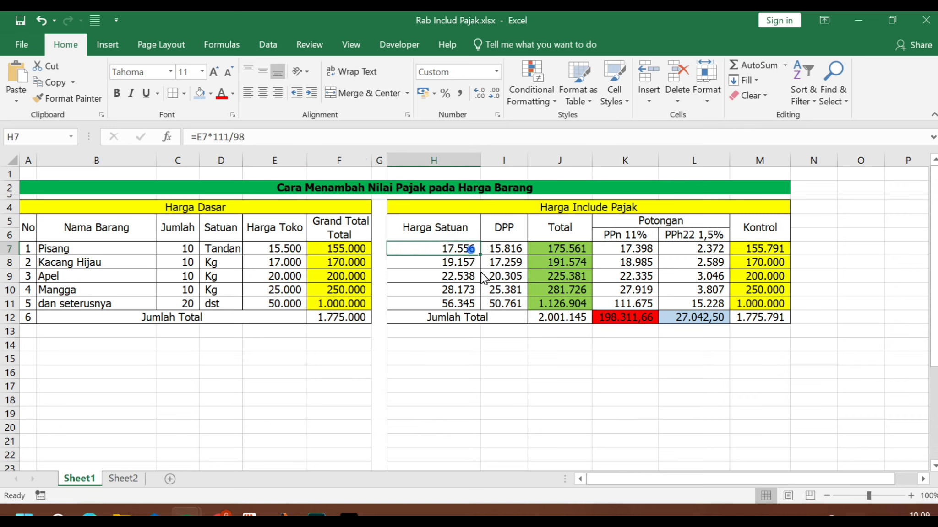
pyautogui.moveTo(480, 256); pyautogui.dragTo(481, 315)
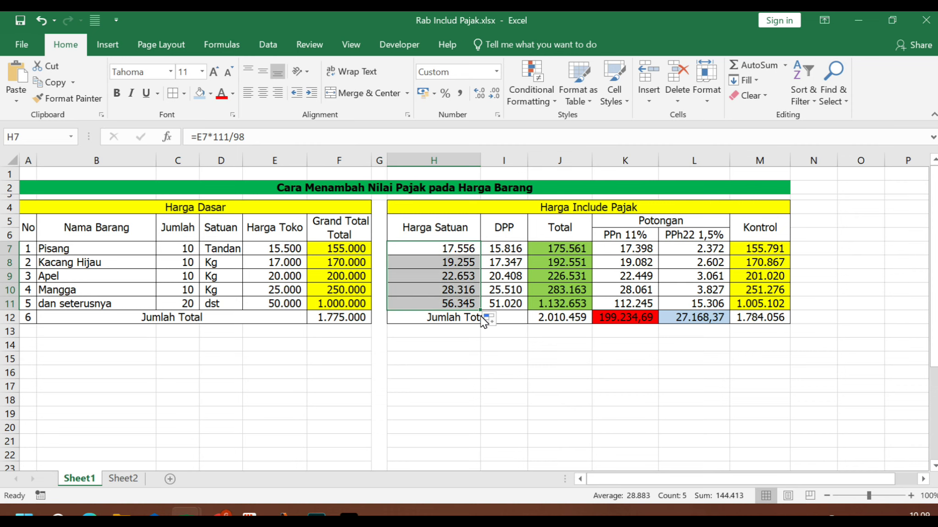
pyautogui.click(506, 247)
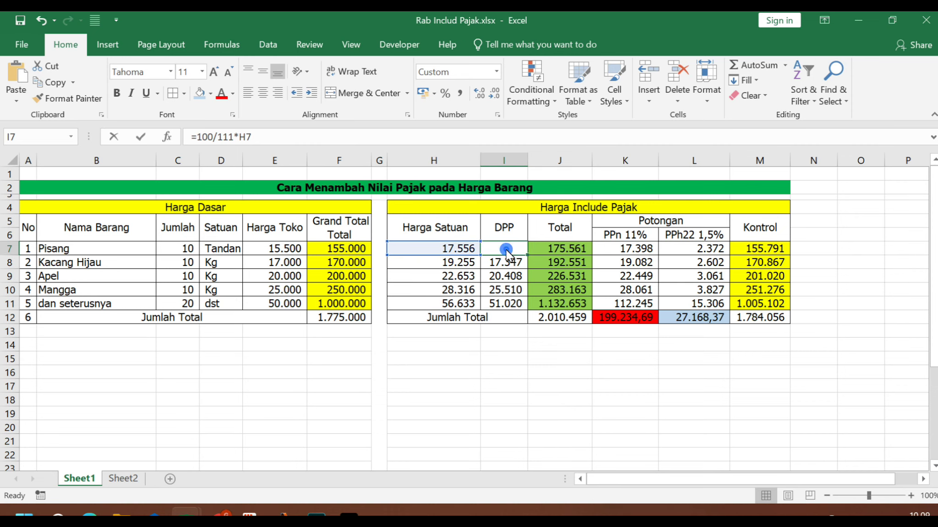
pyautogui.doubleClick(506, 247)
pyautogui.press('Return')
pyautogui.click(440, 248)
pyautogui.doubleClick(439, 249)
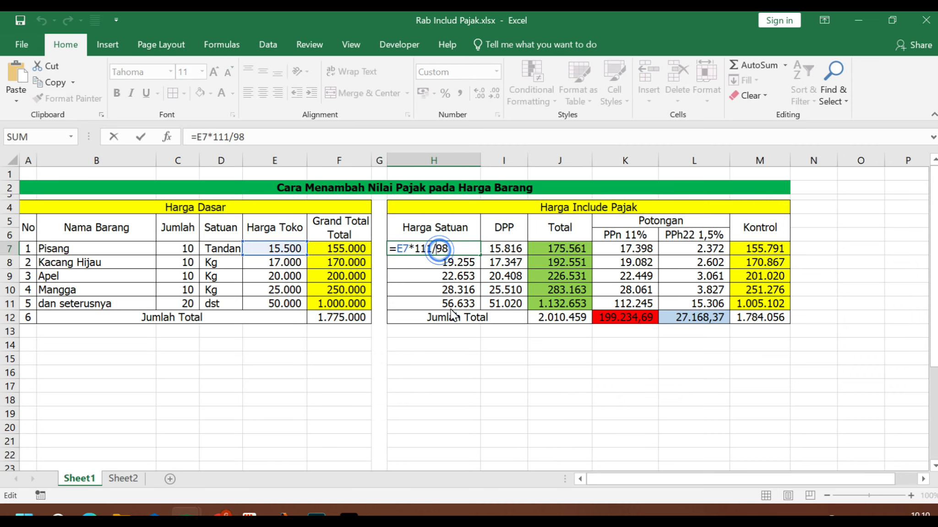
pyautogui.press('Return')
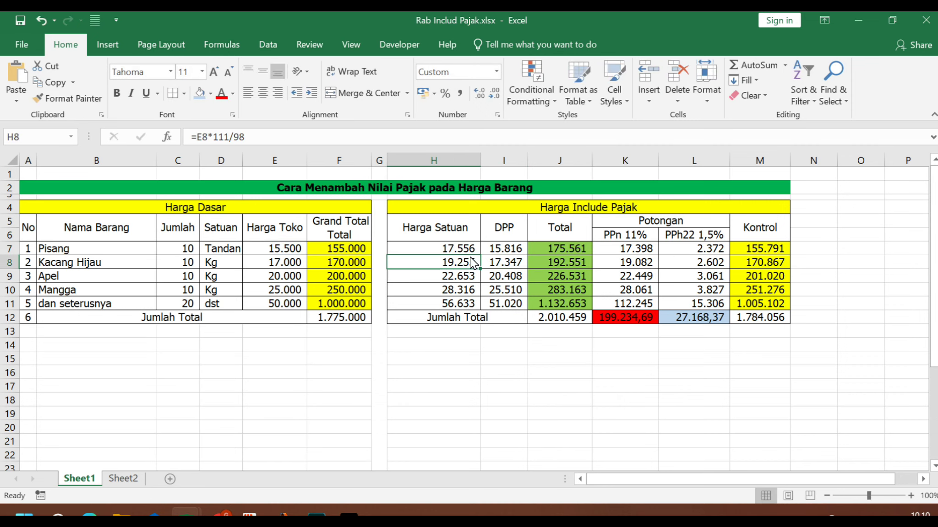
# Check the Total and PPh22 formulas for Pisang and change the PPh22 column heading in L6 to "PPh22 2%".
pyautogui.click(561, 250)
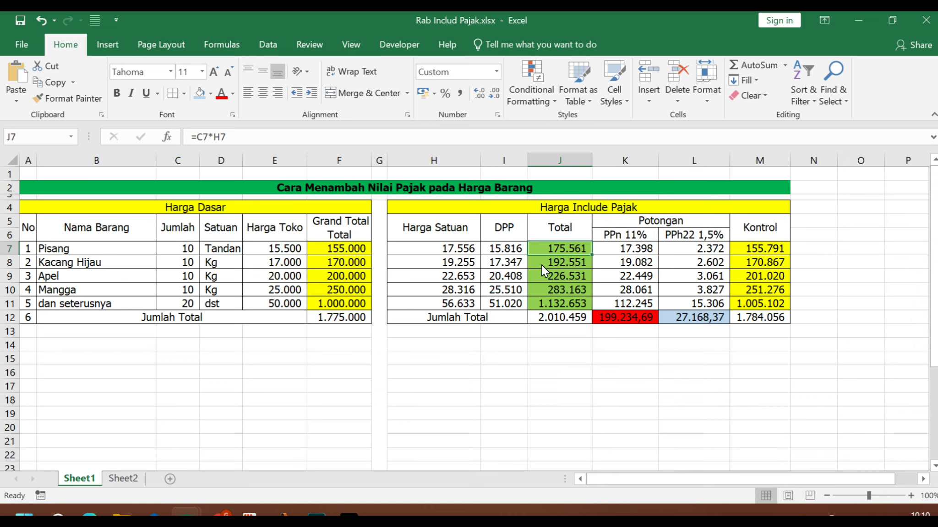
pyautogui.click(703, 249)
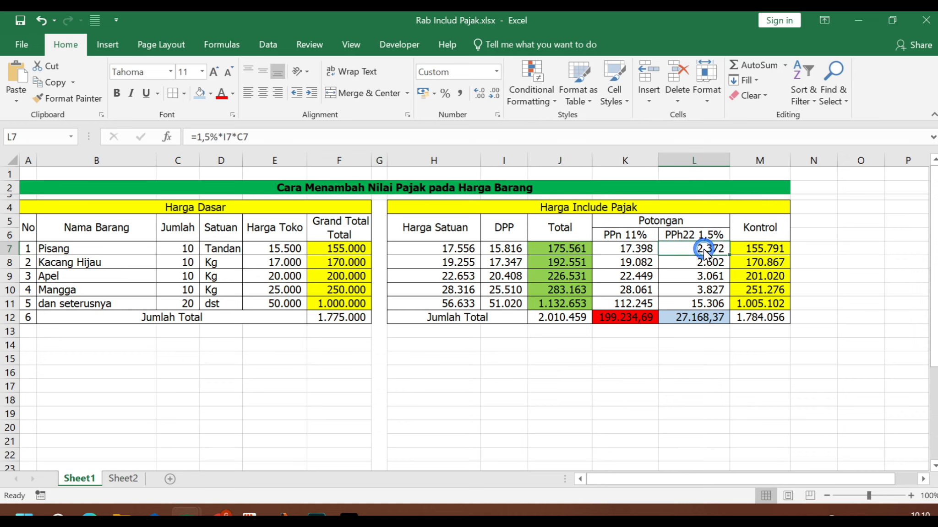
pyautogui.doubleClick(718, 234)
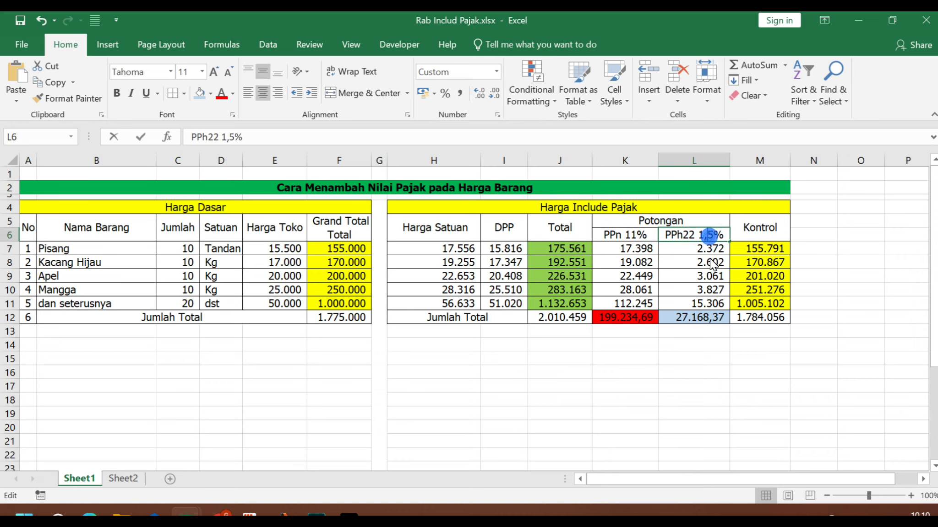
pyautogui.click(715, 234)
pyautogui.press('BackSpace')
pyautogui.press('BackSpace')
pyautogui.press('BackSpace')
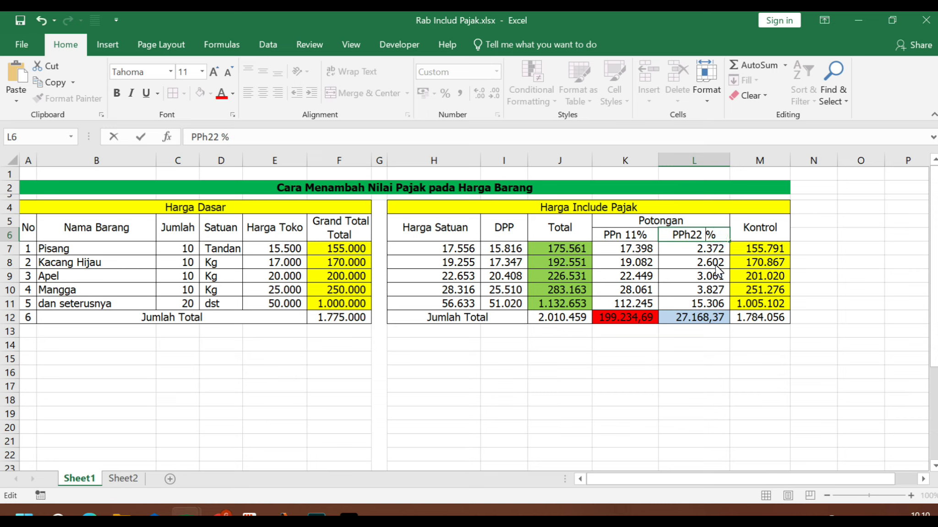
pyautogui.write('2')
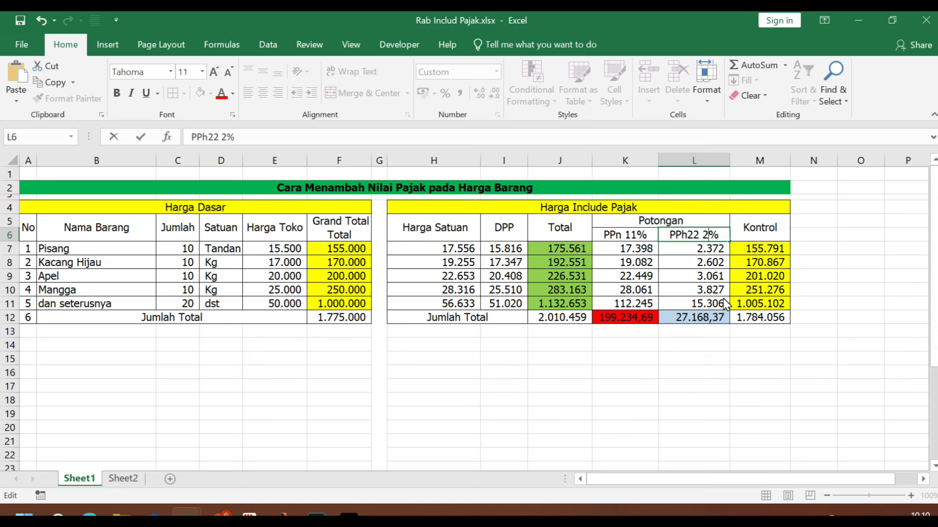
pyautogui.press('Return')
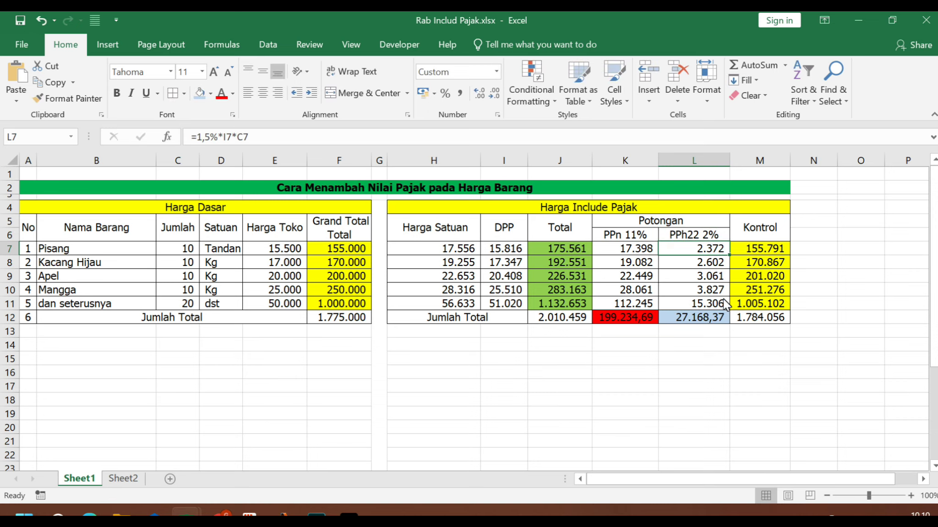
# Change the PPh22 formula for Pisang in L7 to =2%*I7*C7 and check its Kontrol formula.
pyautogui.doubleClick(696, 250)
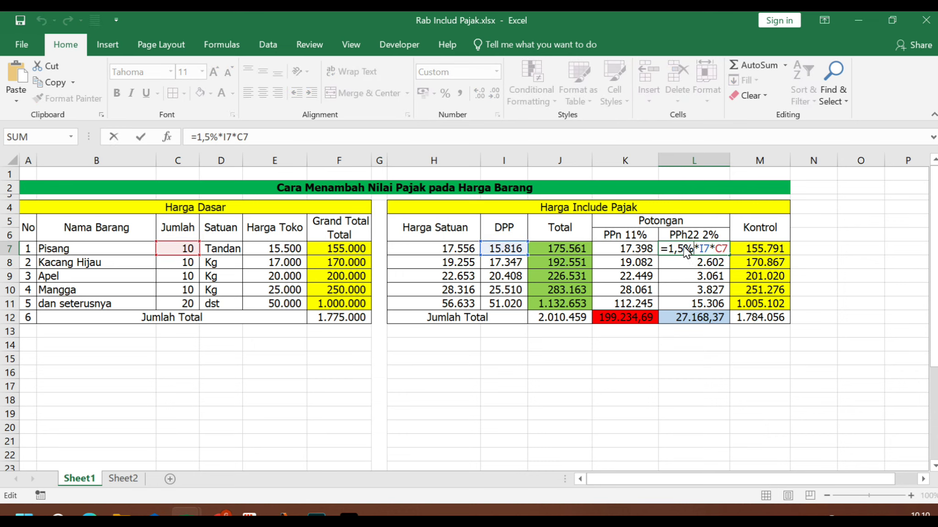
pyautogui.press('Left')
pyautogui.press('Left')
pyautogui.press('Left')
pyautogui.press('Left')
pyautogui.press('Left')
pyautogui.press('Left')
pyautogui.press('Left')
pyautogui.press('BackSpace')
pyautogui.press('BackSpace')
pyautogui.press('BackSpace')
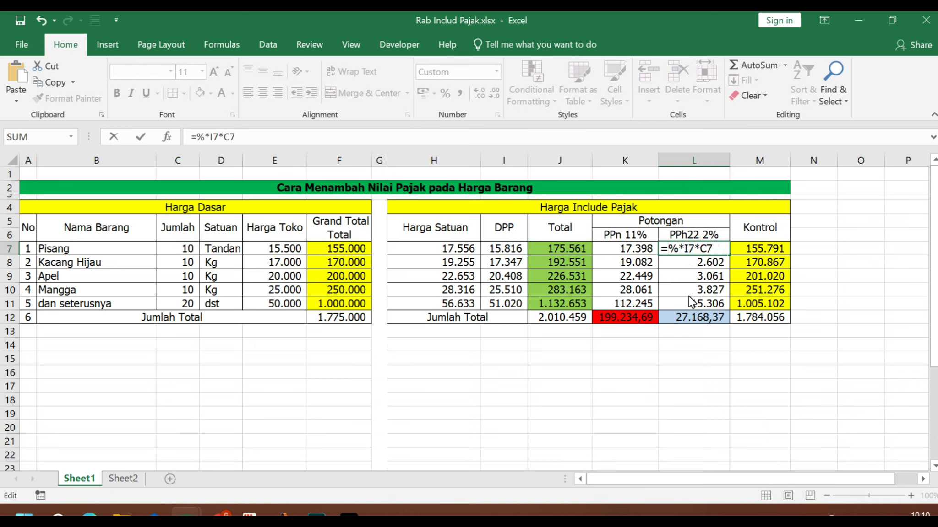
pyautogui.write('2')
pyautogui.press('Return')
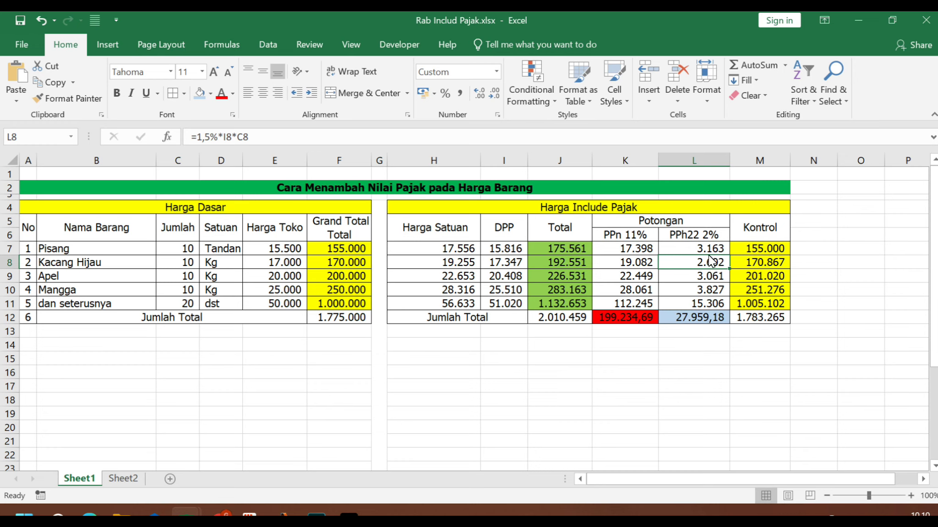
pyautogui.click(758, 249)
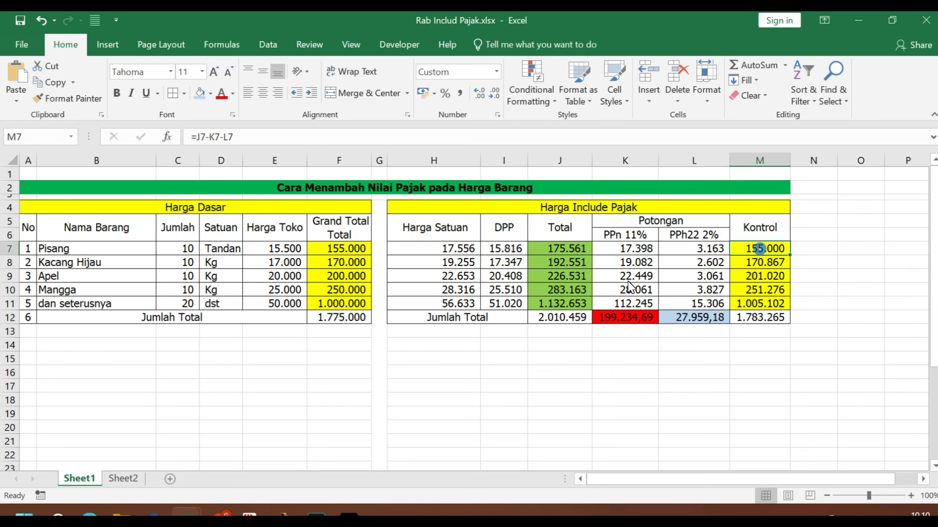
# Fill the PPh22 formula from L7 down to L11.
pyautogui.click(697, 249)
pyautogui.moveTo(730, 255); pyautogui.dragTo(735, 315)
pyautogui.click(699, 389)
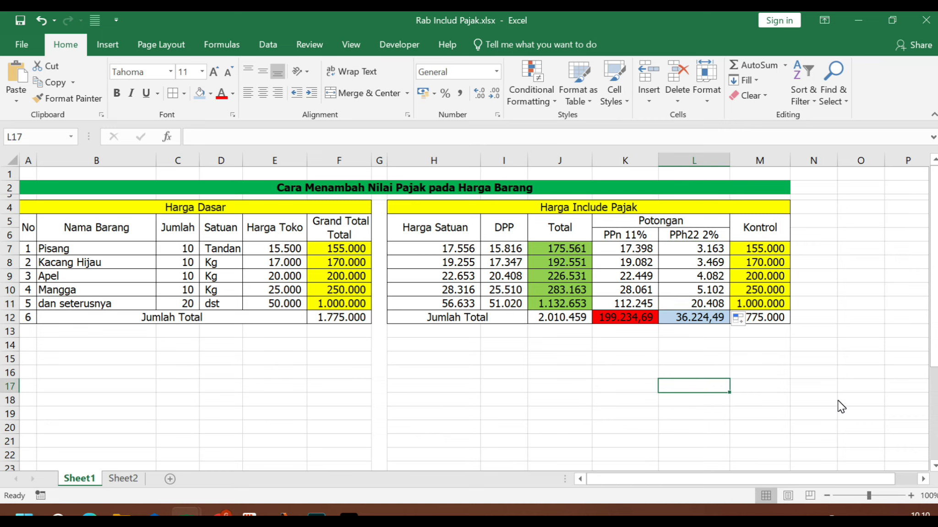
# Reduce the Rab Includ Pajak workbook from full screen, switch to SisKeuDes and close the payment receipt's print preview.
pyautogui.click(893, 19)
pyautogui.moveTo(186, 512)
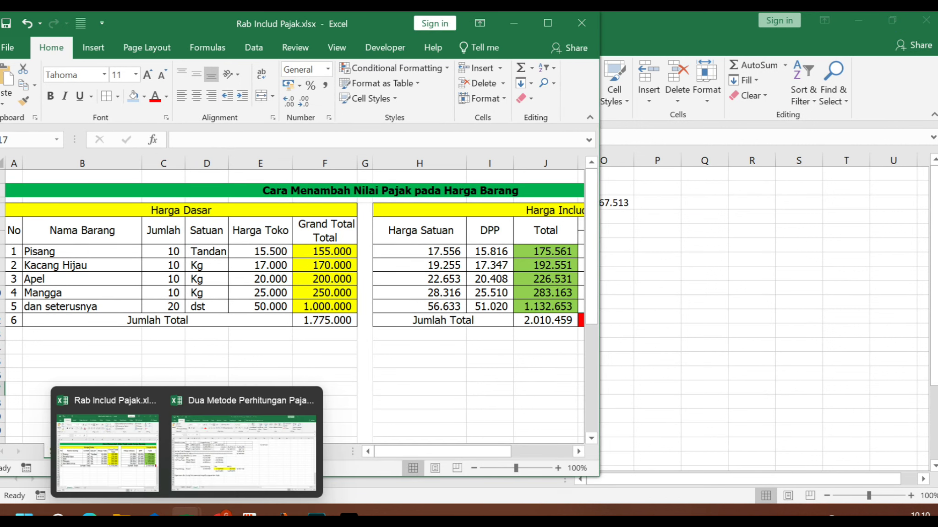
pyautogui.click(284, 512)
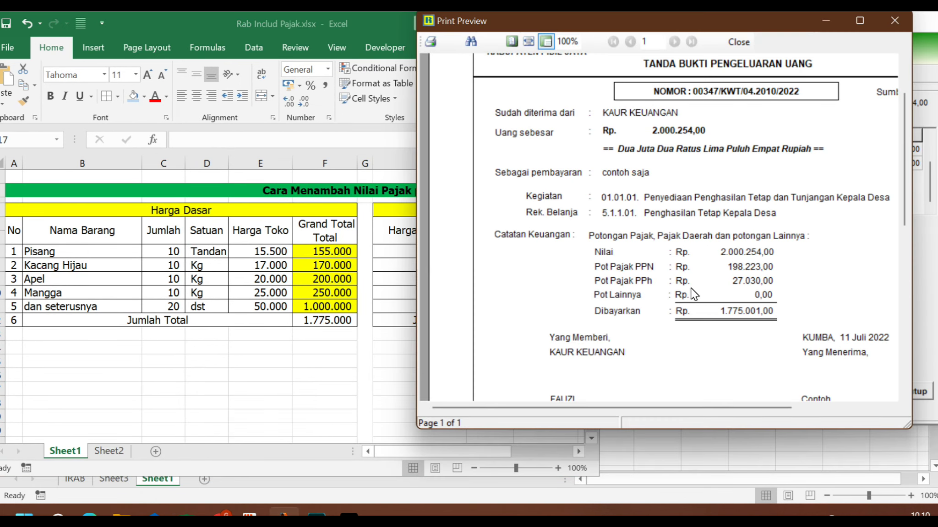
pyautogui.click(894, 20)
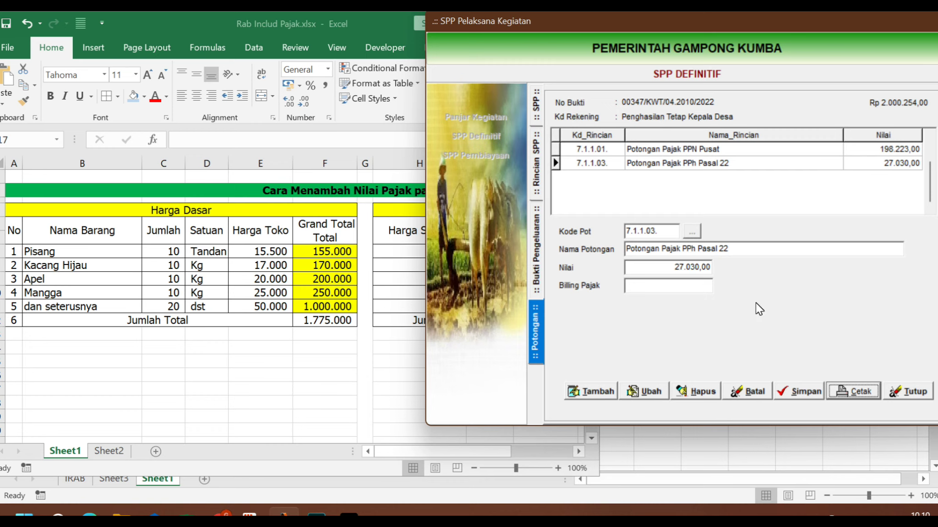
# Delete the Potongan Pajak PPh Pasal 22 and Potongan Pajak PPN Pusat entries from the receipt's deductions.
pyautogui.click(700, 397)
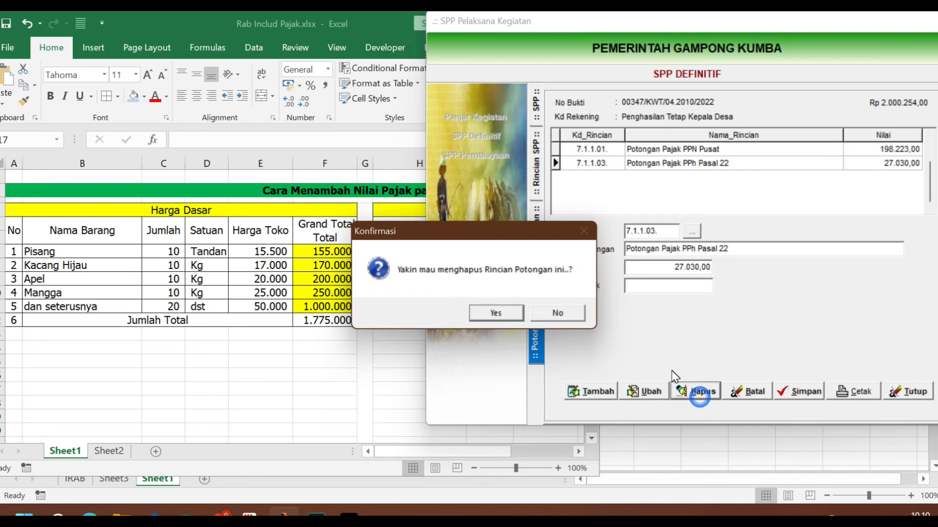
pyautogui.click(495, 310)
pyautogui.click(703, 393)
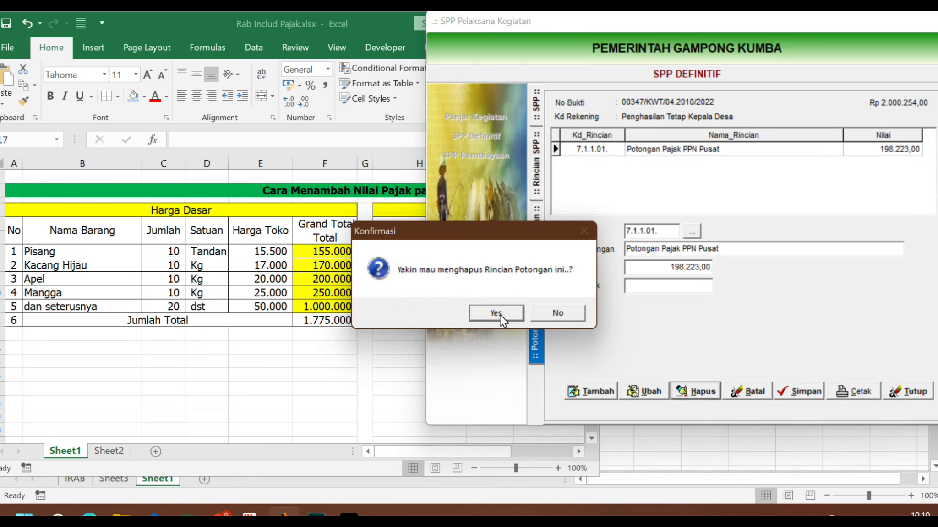
pyautogui.click(497, 313)
pyautogui.click(654, 393)
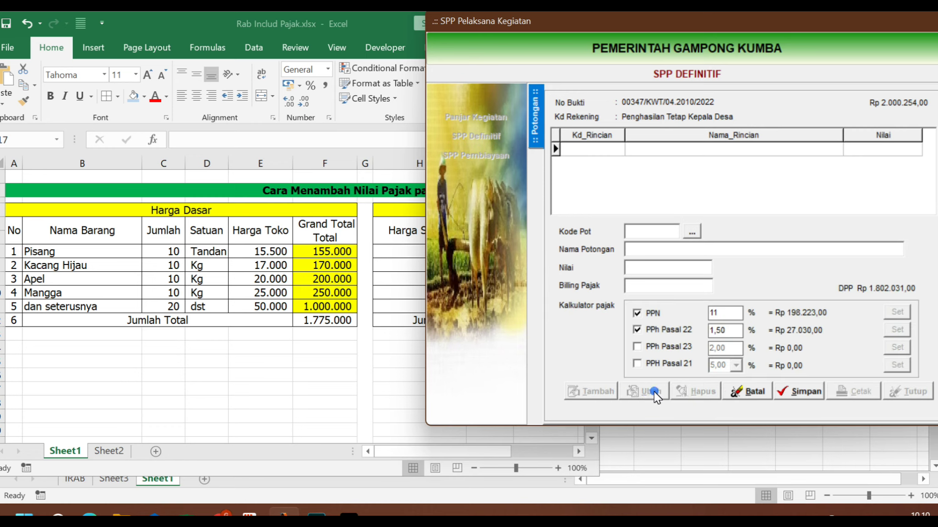
pyautogui.click(748, 392)
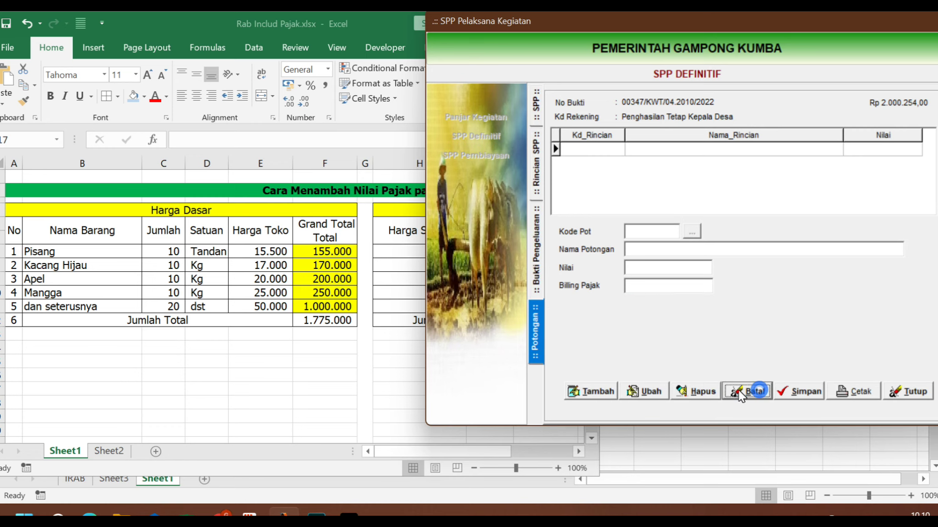
pyautogui.click(592, 392)
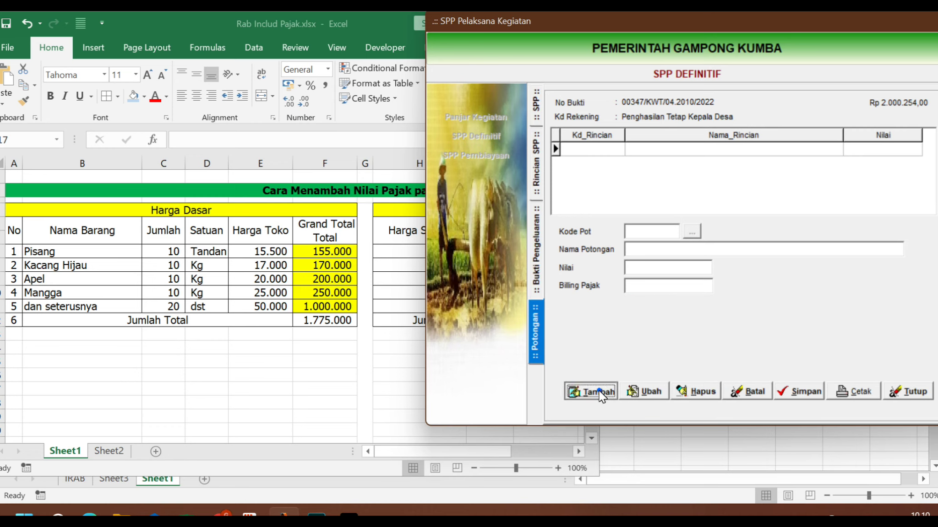
pyautogui.click(691, 231)
pyautogui.doubleClick(693, 137)
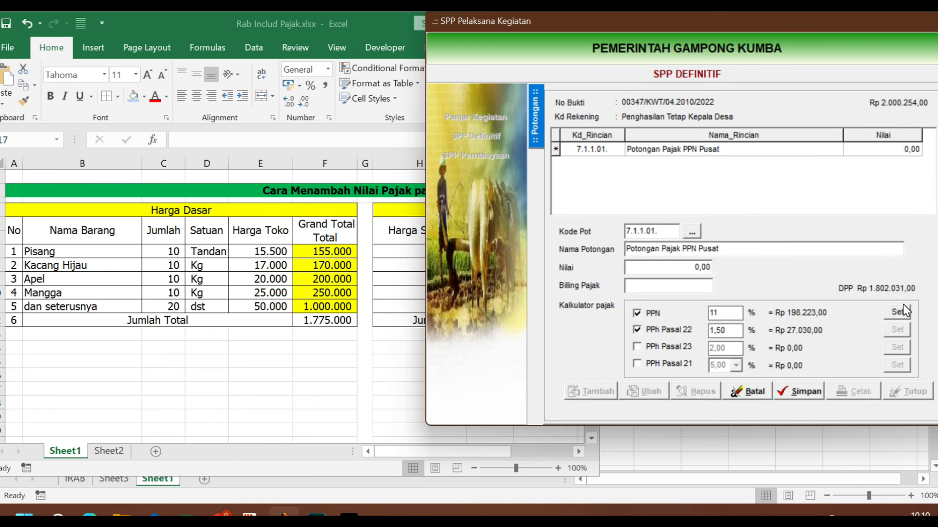
pyautogui.click(895, 313)
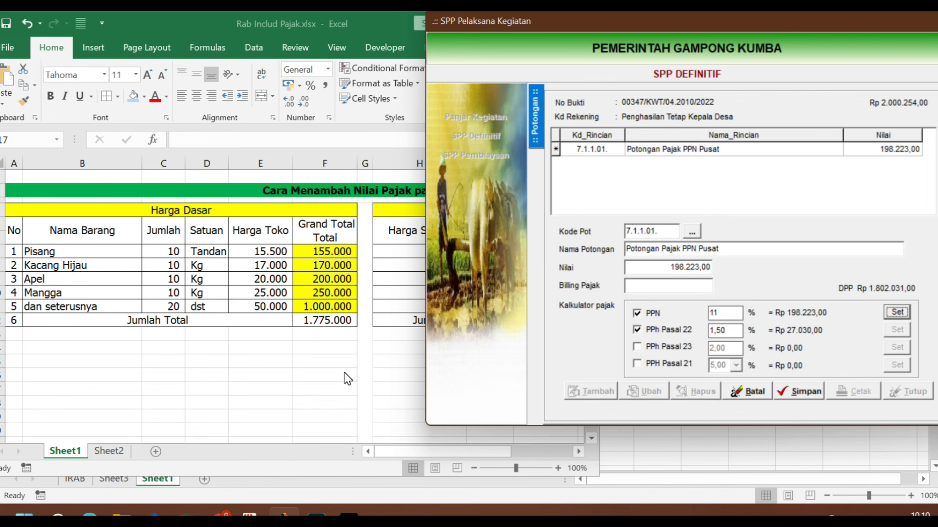
pyautogui.click(356, 376)
pyautogui.moveTo(442, 454); pyautogui.dragTo(509, 452)
pyautogui.moveTo(516, 452); pyautogui.dragTo(515, 452)
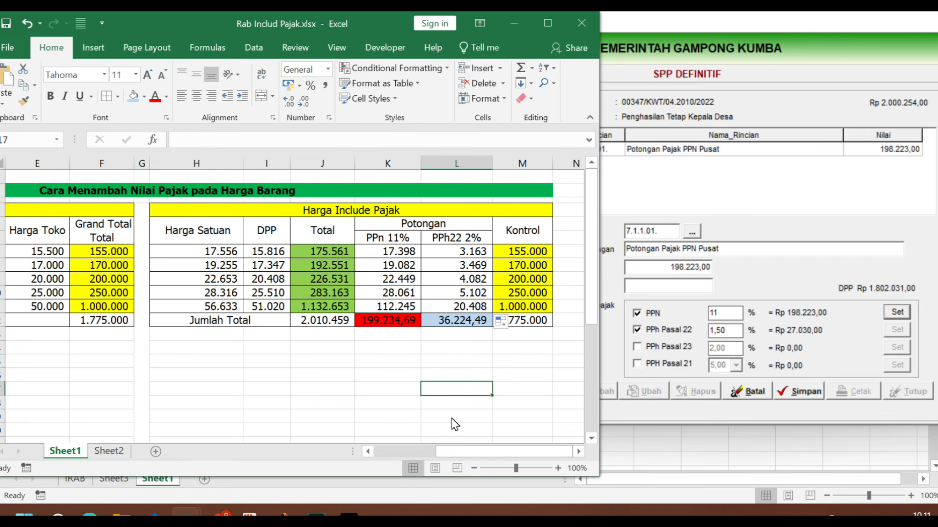
pyautogui.click(762, 390)
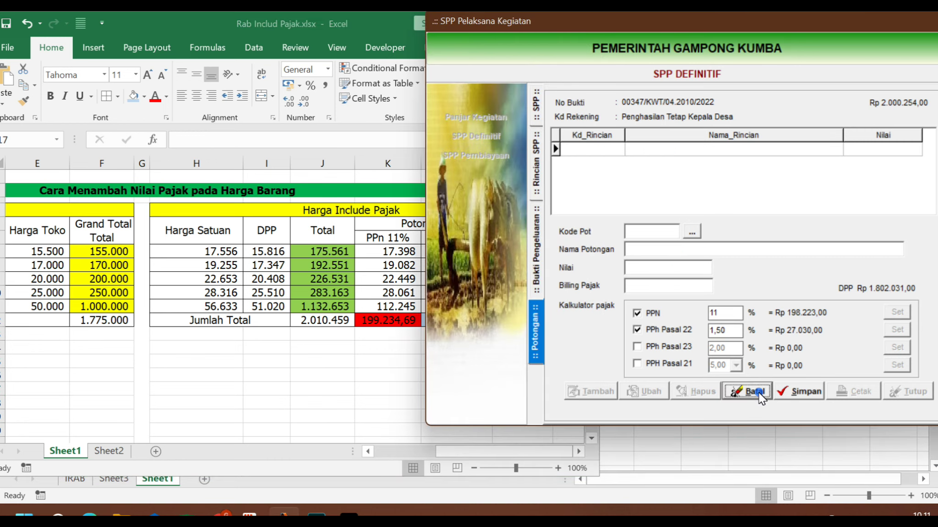
# Compare the Nilai under Bukti Pengeluaran with the workbook's Jumlah Total in J12, and check the Harga Satuan formula for dan seterusnya.
pyautogui.click(541, 250)
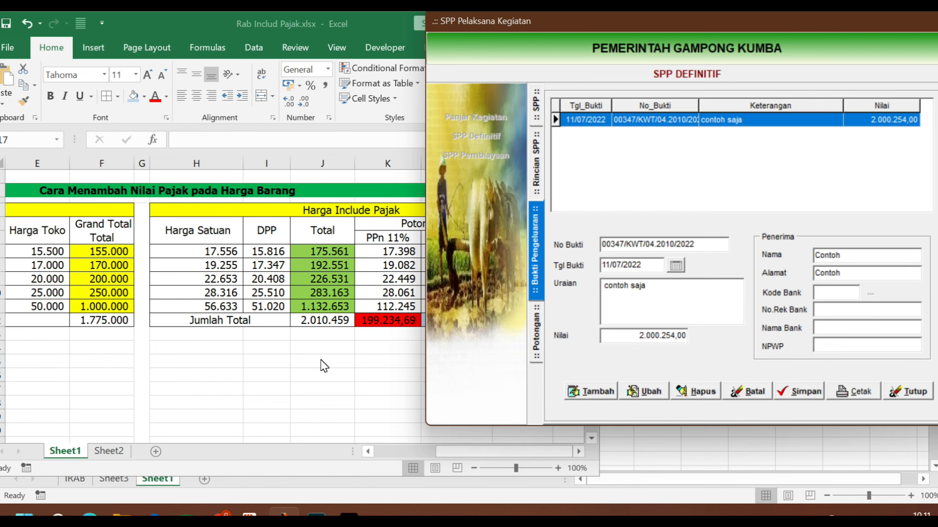
pyautogui.click(322, 318)
pyautogui.doubleClick(327, 319)
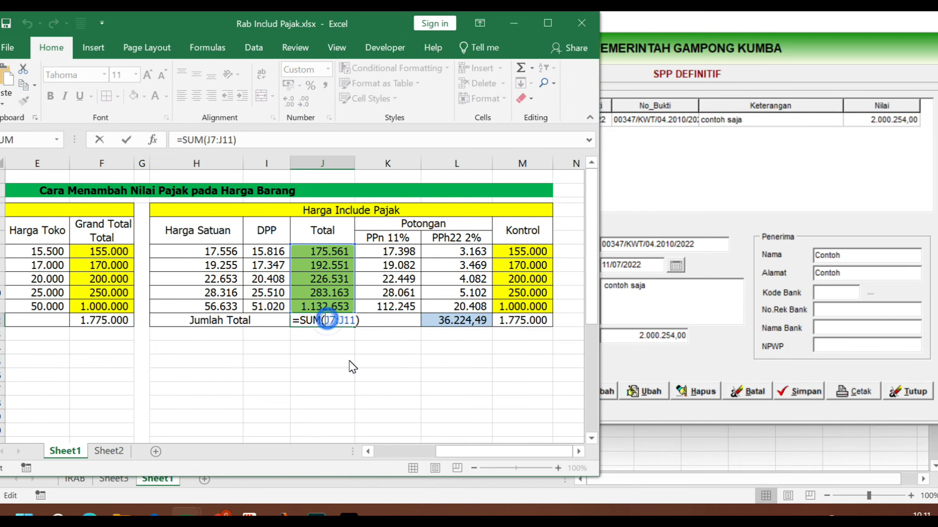
pyautogui.press('Return')
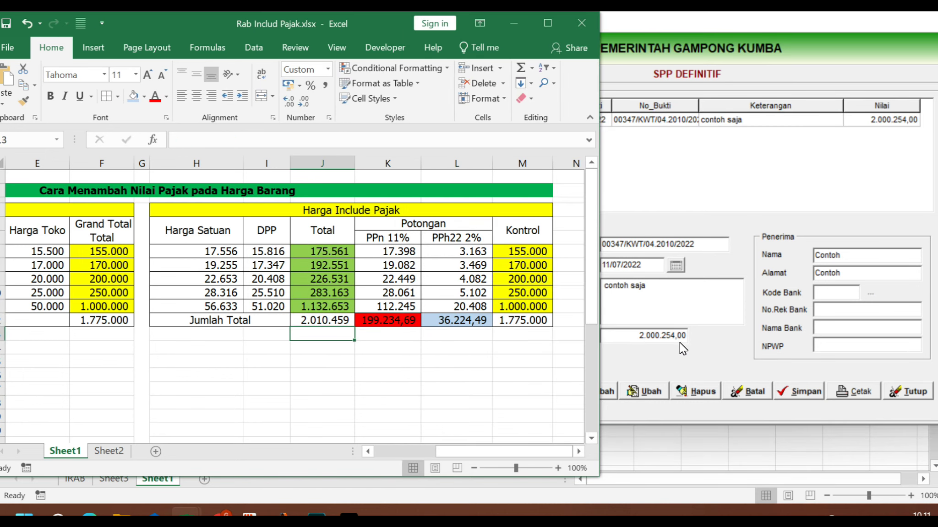
pyautogui.click(218, 307)
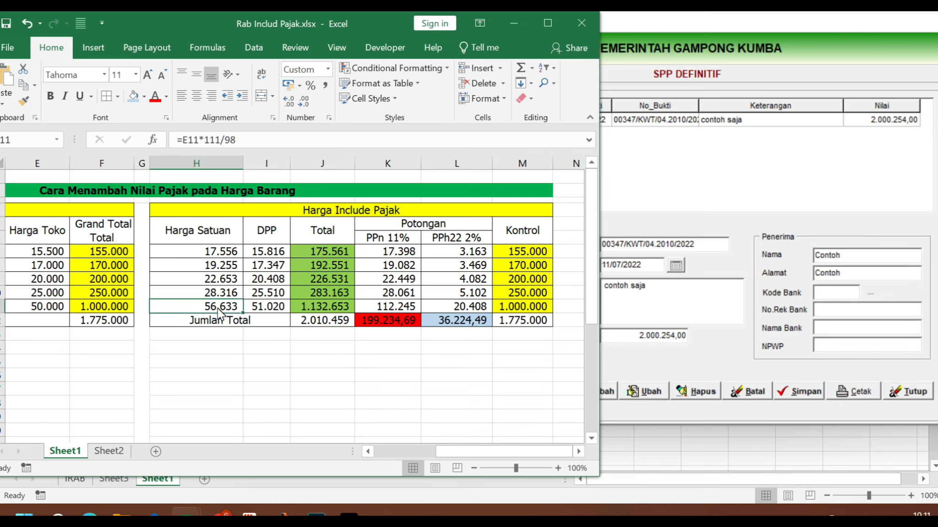
pyautogui.press('Down')
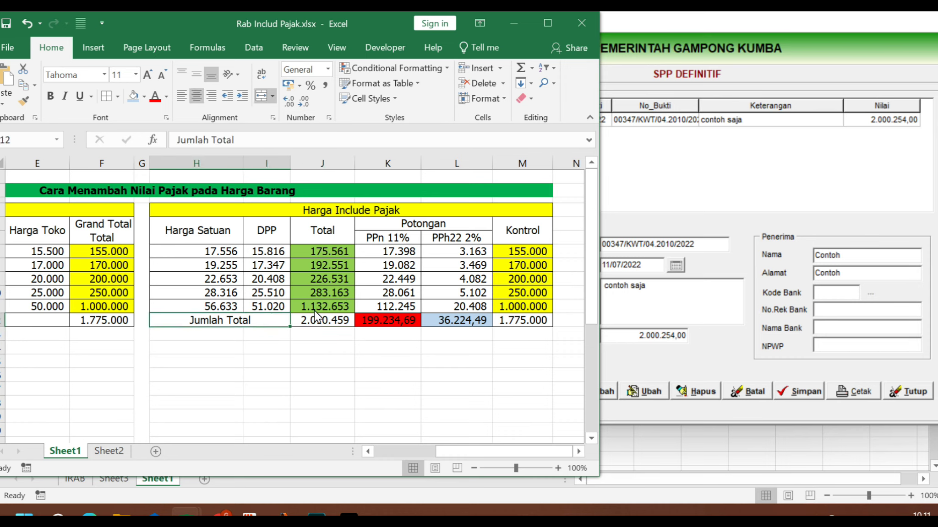
# Set the Nilai of the "contoh saja" expenditure receipt to 2010459 and save it.
pyautogui.click(652, 388)
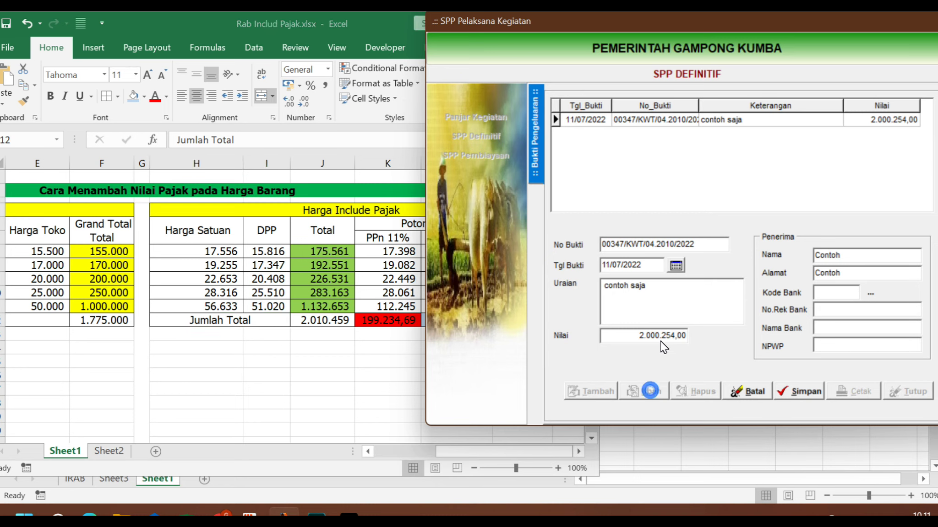
pyautogui.click(659, 334)
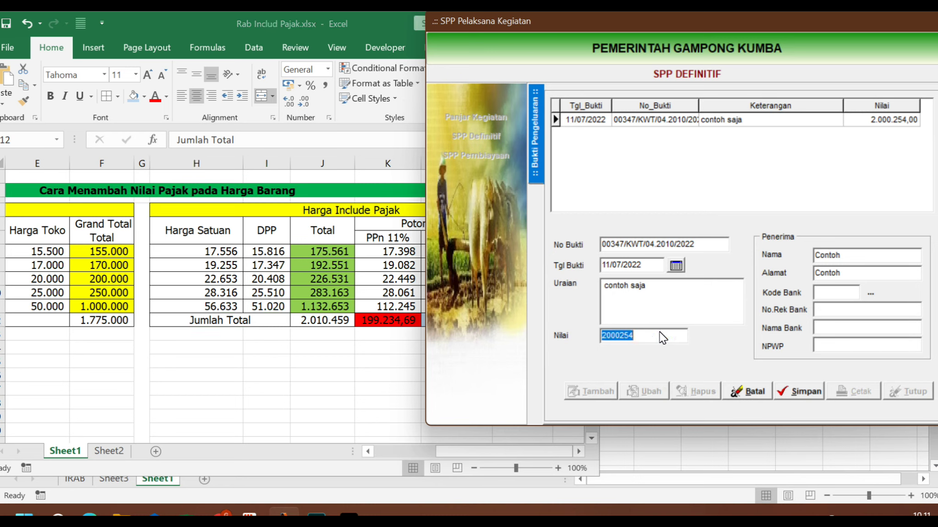
pyautogui.press('BackSpace')
pyautogui.write('2')
pyautogui.write('010/20')
pyautogui.press('BackSpace')
pyautogui.press('BackSpace')
pyautogui.write('10')
pyautogui.write('459')
pyautogui.click(799, 391)
pyautogui.click(801, 390)
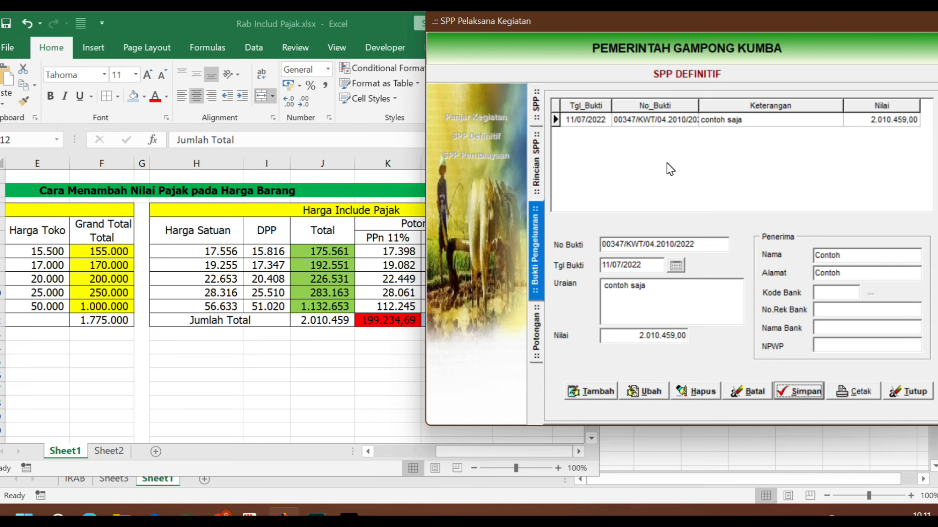
# Add a Potongan Pajak PPN Pusat deduction (7.1.1.01.) to the receipt using the calculator's 11% PPN amount of 199.235,00, and save it.
pyautogui.doubleClick(667, 122)
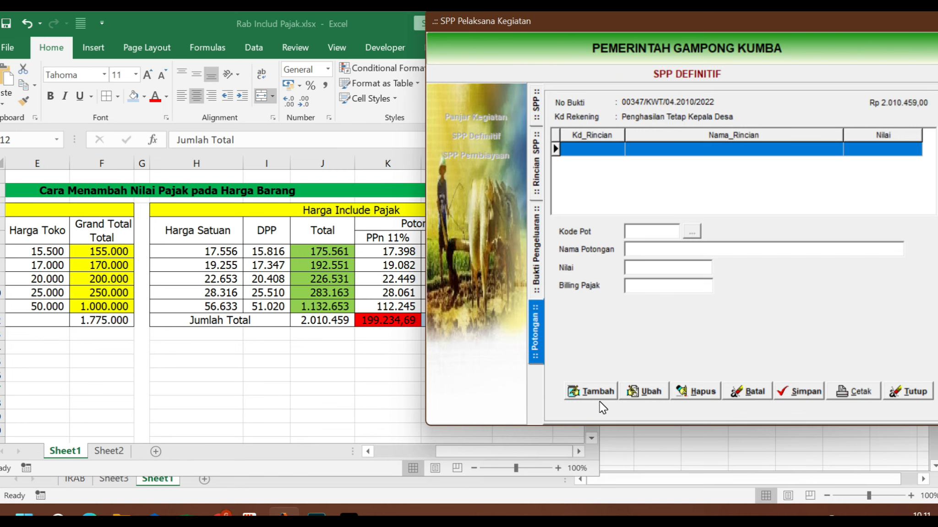
pyautogui.click(600, 393)
pyautogui.click(691, 232)
pyautogui.doubleClick(664, 135)
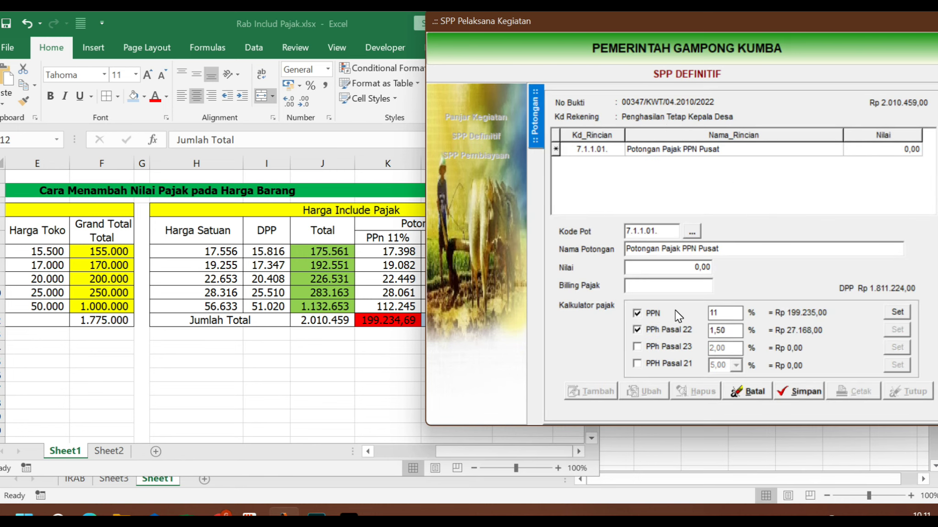
pyautogui.click(899, 309)
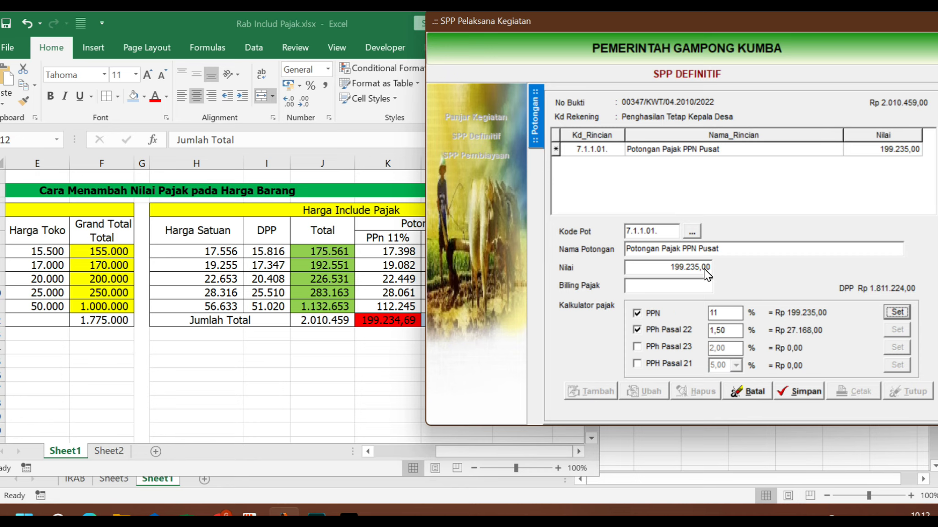
pyautogui.click(807, 393)
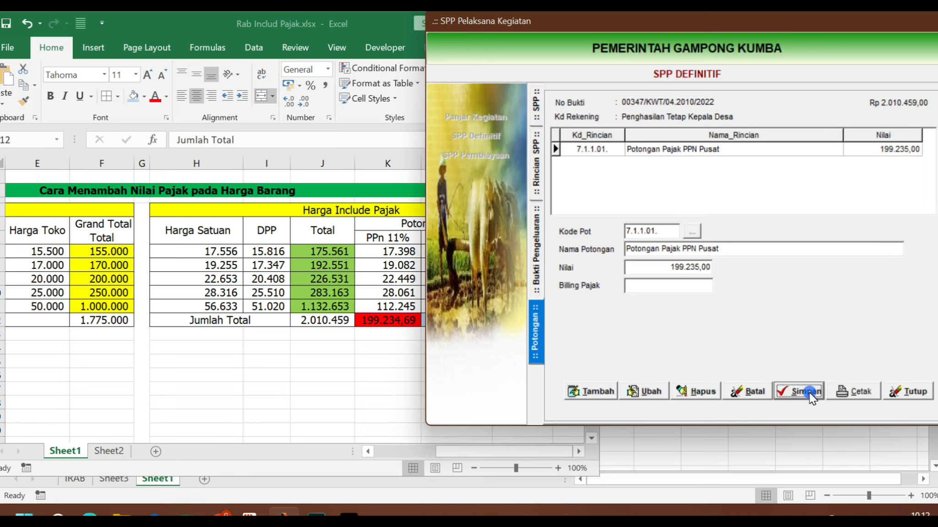
# Add a Potongan Pajak PPh Pasal 22 deduction (7.1.1.03.) to the receipt, using the calculator's 2% PPh amount of 36.224,00.
pyautogui.click(599, 394)
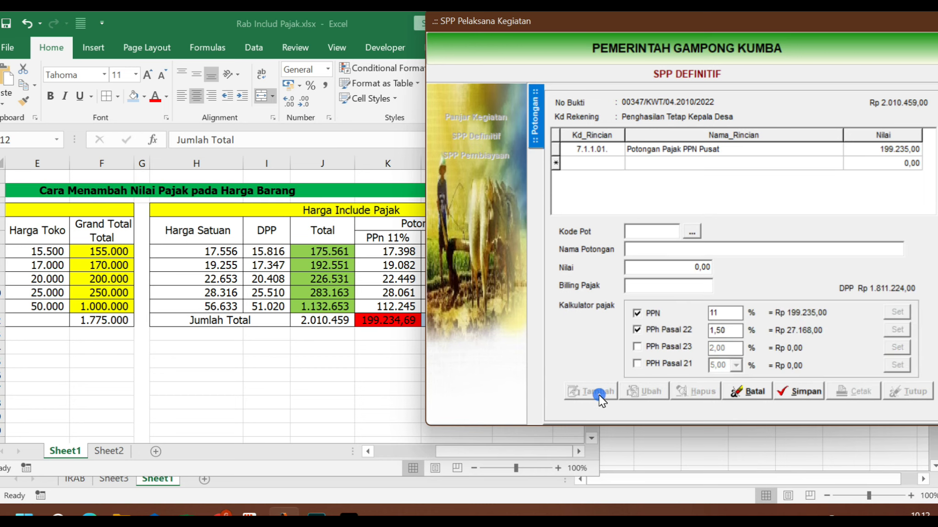
pyautogui.click(693, 231)
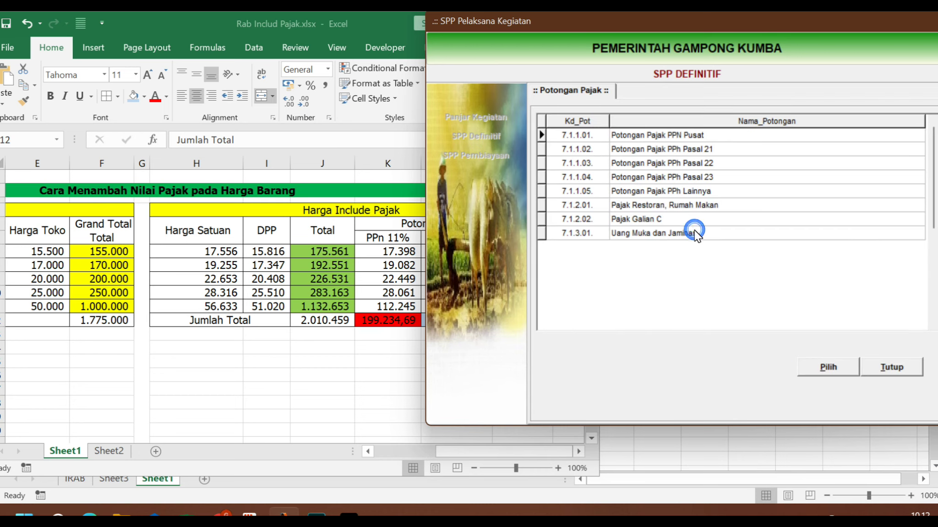
pyautogui.doubleClick(693, 164)
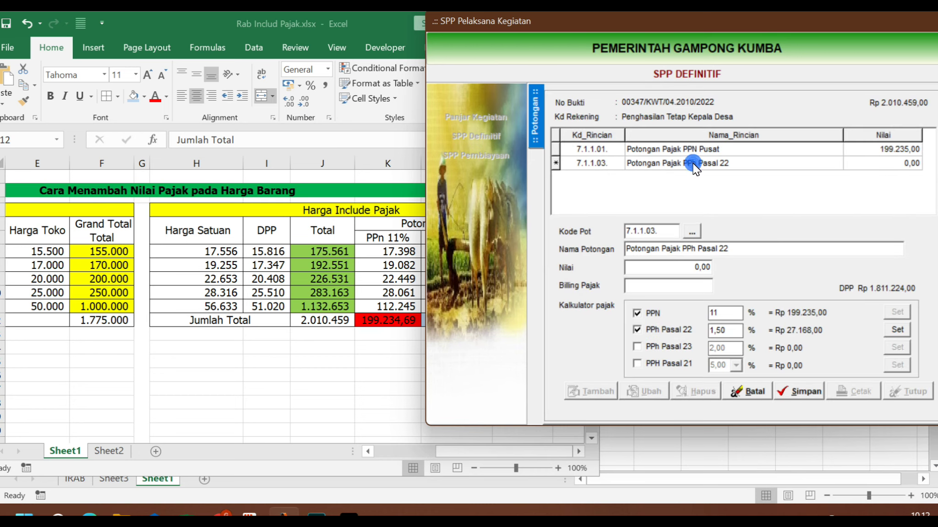
pyautogui.doubleClick(732, 330)
pyautogui.press('BackSpace')
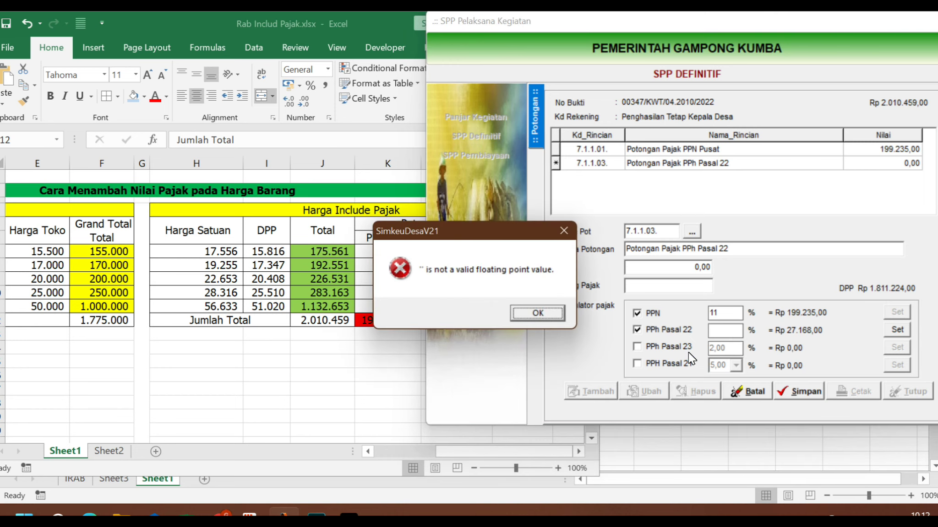
pyautogui.click(533, 312)
pyautogui.write('2')
pyautogui.click(898, 330)
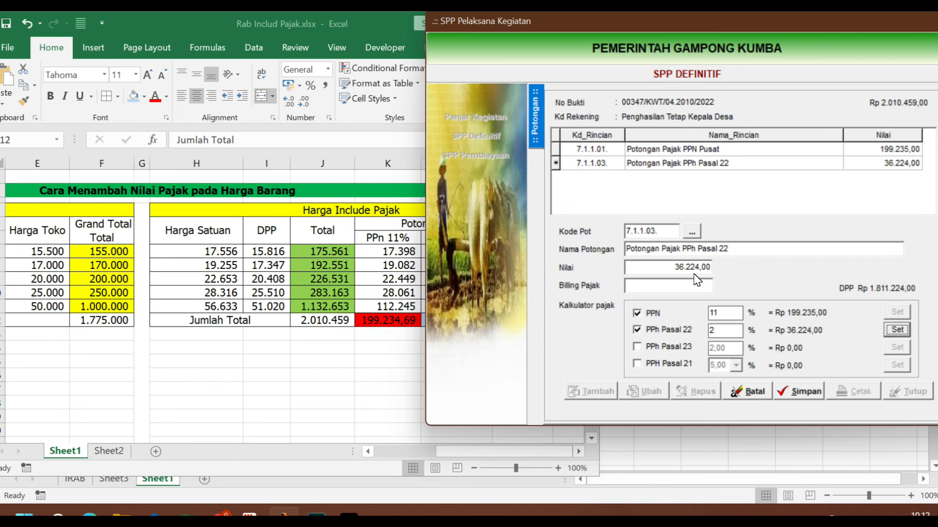
# Compare the PPh Pasal 22 amount with the workbook's PPh22 2% total in L12, and save the deduction.
pyautogui.hotkey('alt', 'Tab')
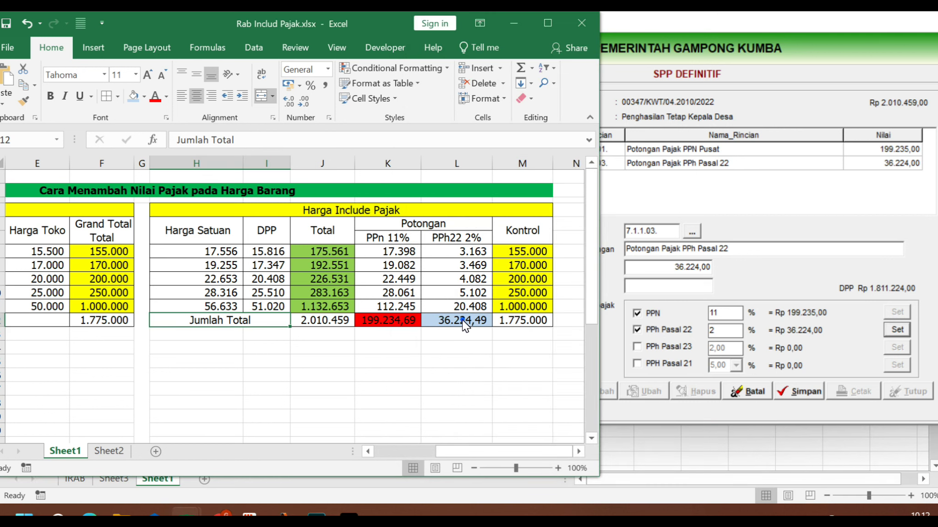
pyautogui.click(462, 319)
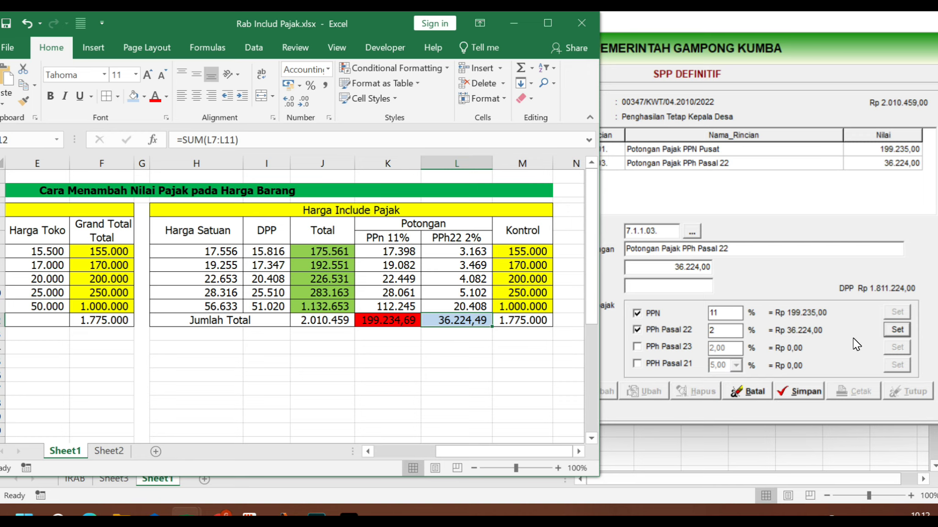
pyautogui.click(803, 390)
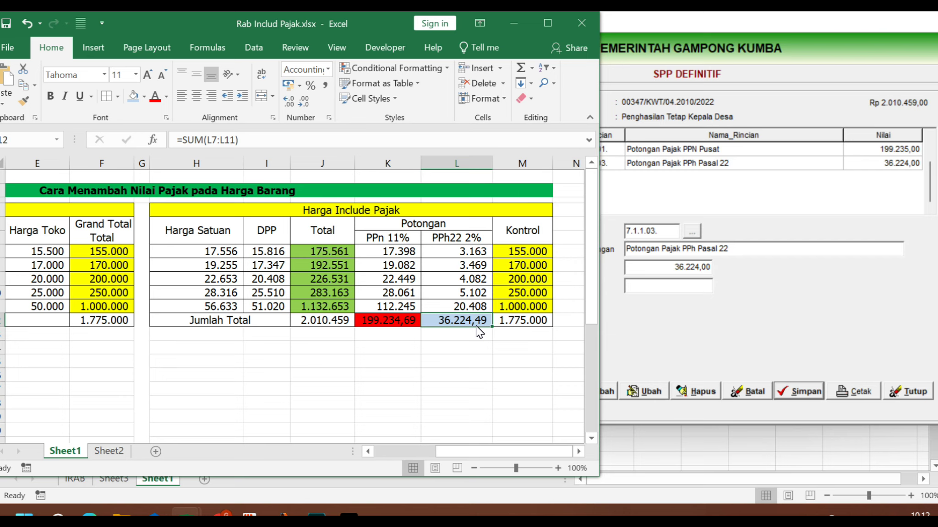
pyautogui.click(488, 366)
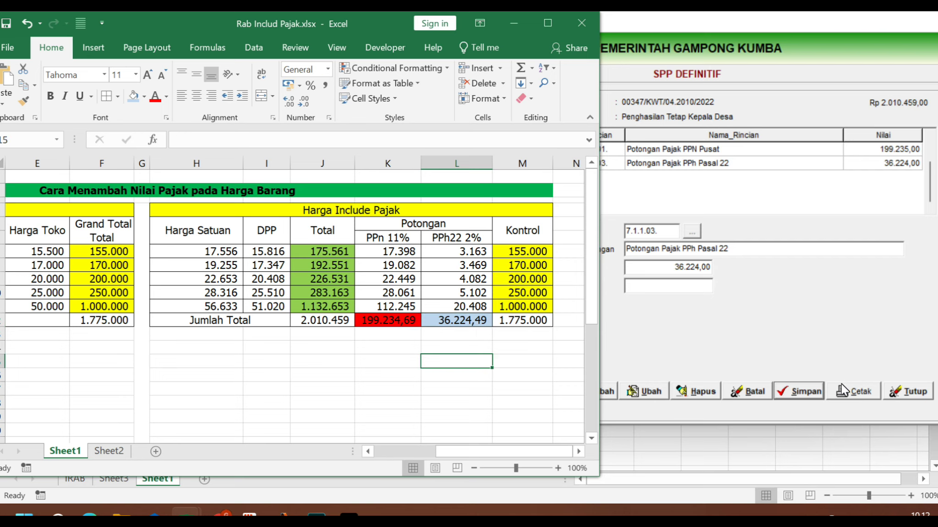
# Preview the printed Tanda Bukti Pengeluaran Uang, check its deductions and Dibayarkan amount, and close the preview.
pyautogui.click(856, 388)
pyautogui.click(488, 306)
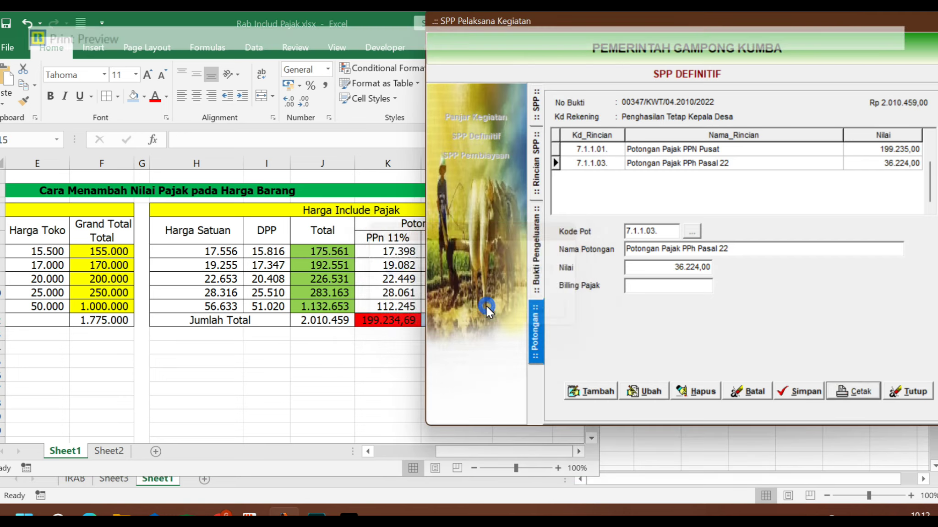
pyautogui.scroll(-2, 519, 304)
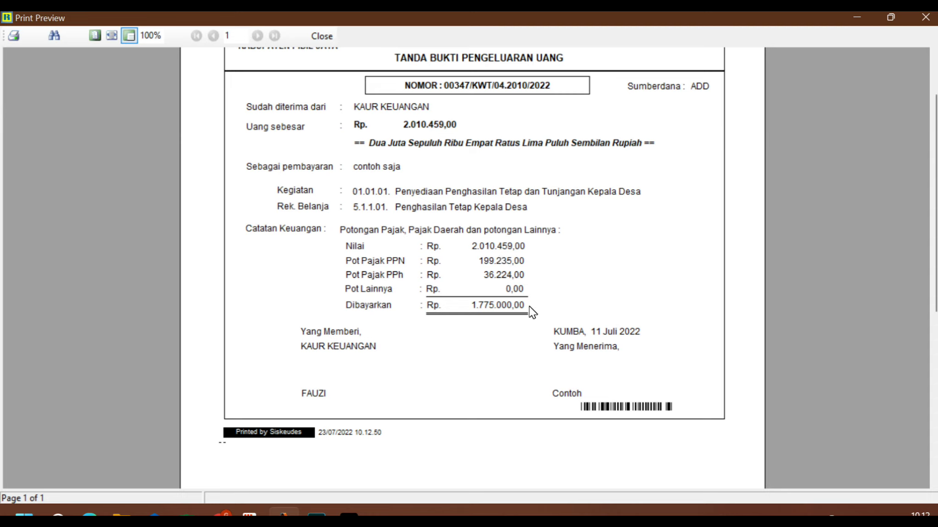
pyautogui.click(321, 37)
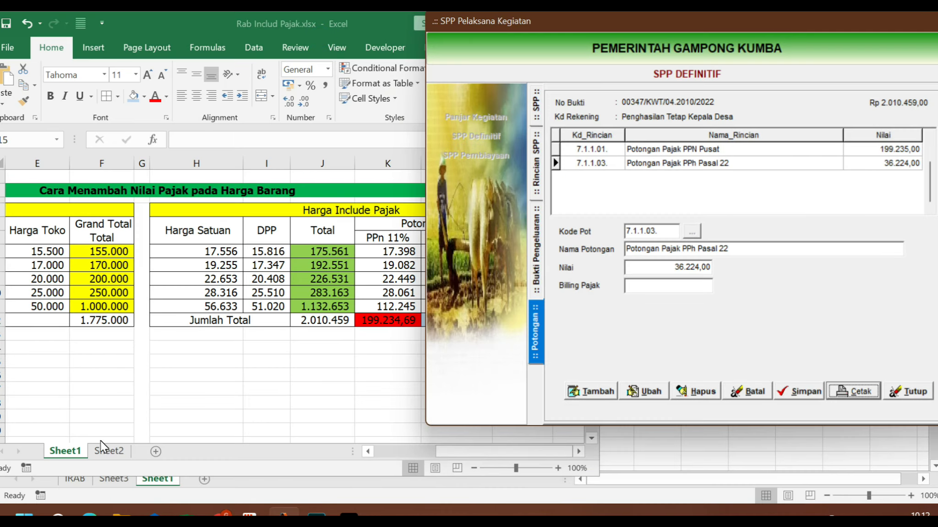
# Check the Harga Dasar Jumlah Total in F12 of Sheet1 against the receipt's Dibayarkan amount.
pyautogui.click(185, 384)
pyautogui.moveTo(458, 450); pyautogui.dragTo(372, 419)
pyautogui.click(321, 322)
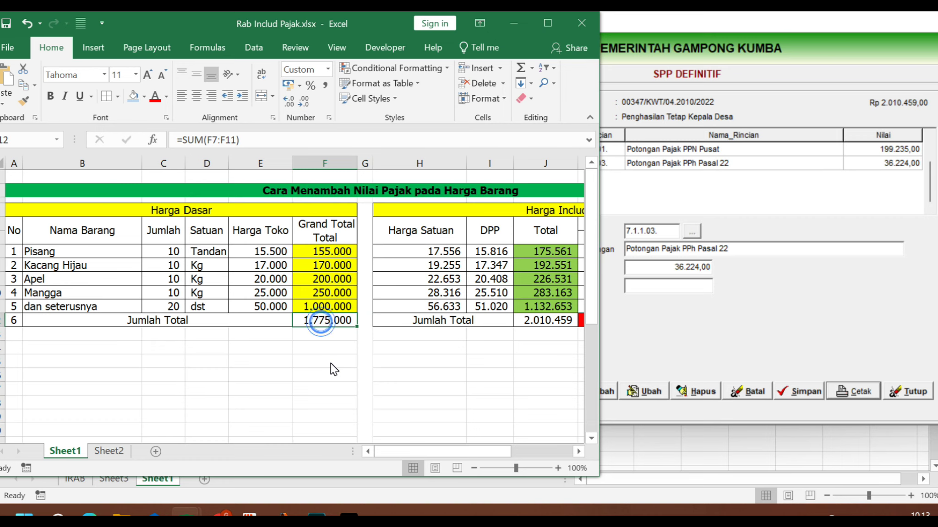
pyautogui.click(505, 390)
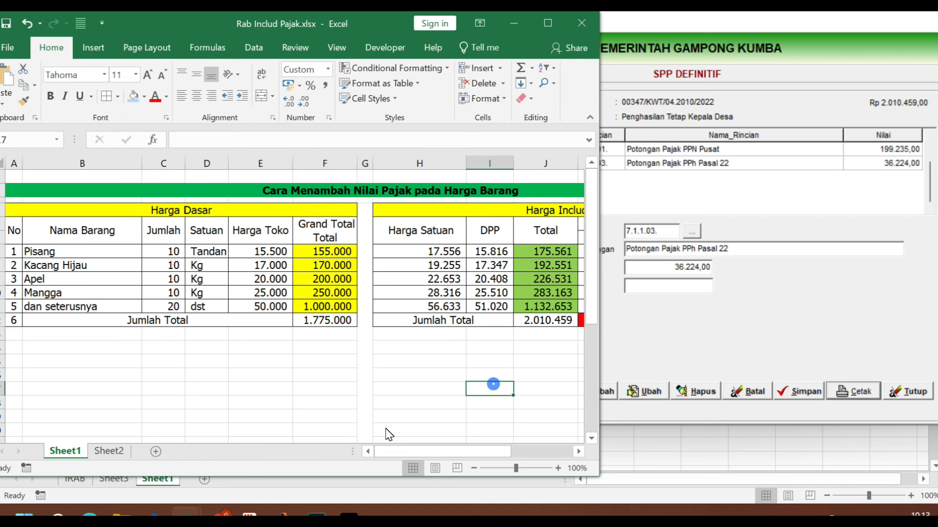
# Read the second question on Sheet2, about why manual calculation is needed when SisKeuDes is automatic, through to its end.
pyautogui.click(108, 452)
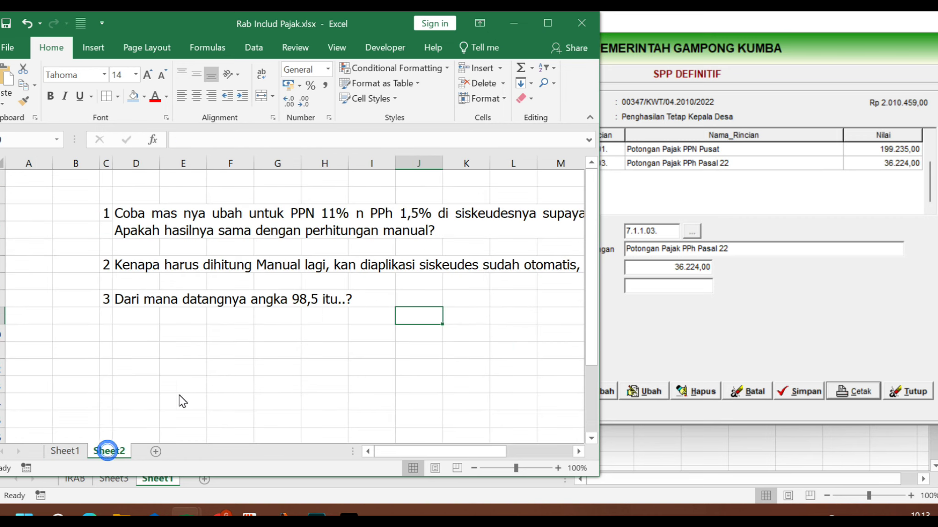
pyautogui.click(317, 265)
pyautogui.click(122, 267)
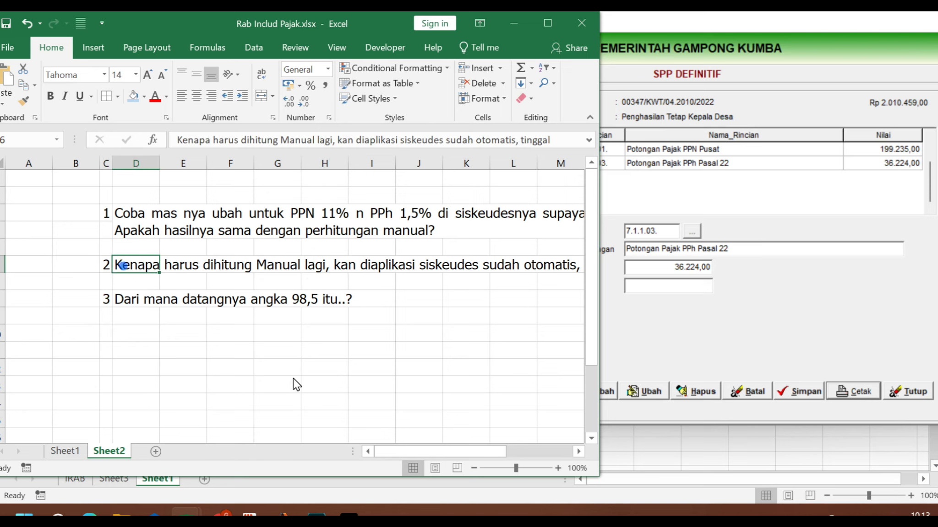
pyautogui.moveTo(393, 451); pyautogui.dragTo(541, 453)
pyautogui.click(578, 452)
pyautogui.click(577, 451)
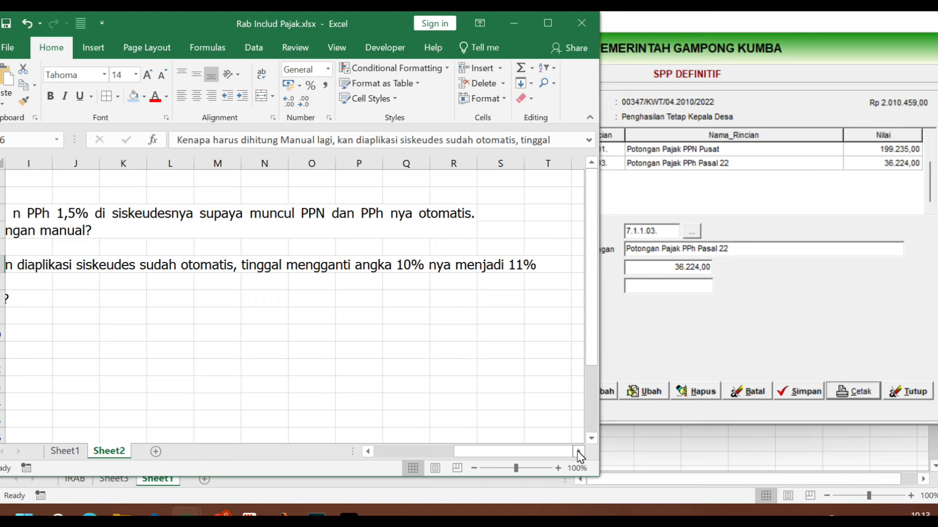
pyautogui.moveTo(545, 448); pyautogui.dragTo(516, 450)
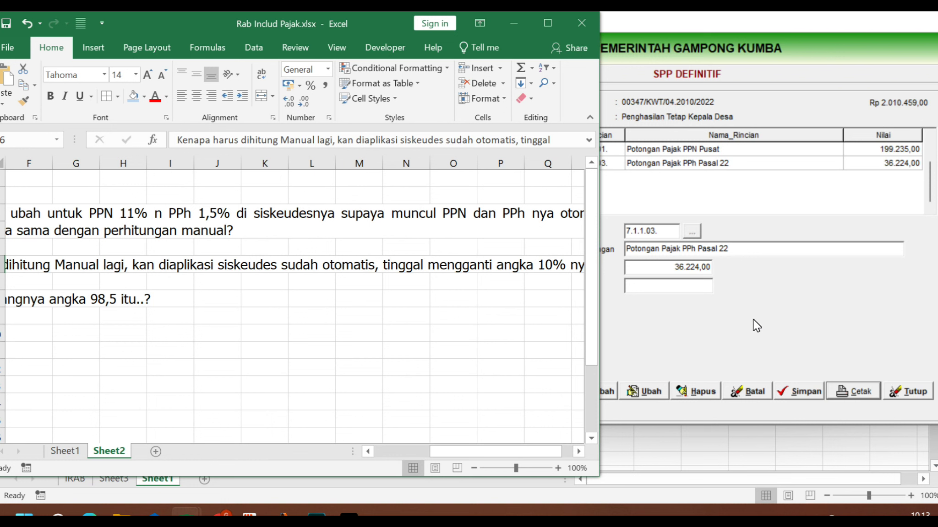
# Start a new deduction entry for the "contoh saja" receipt in SisKeuDes to examine the calculator's PPN and PPh Pasal 22 rates, and cancel it.
pyautogui.click(756, 321)
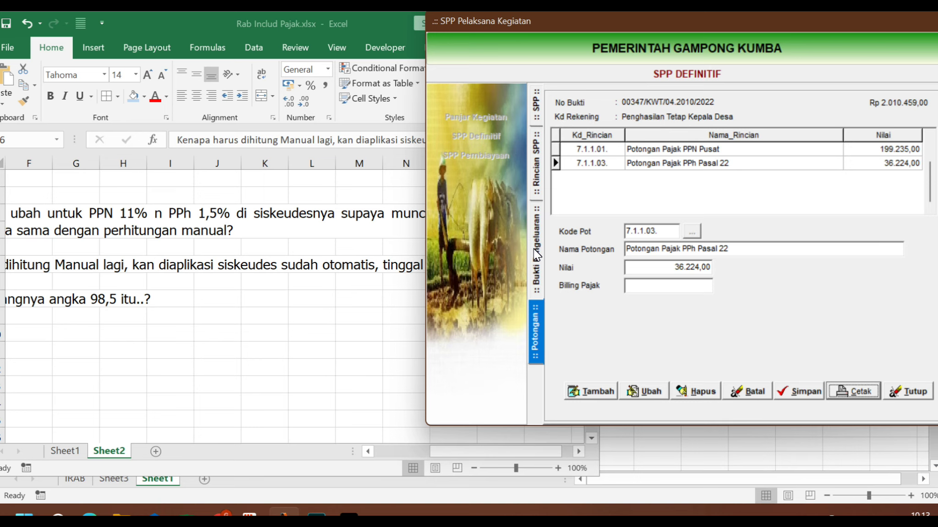
pyautogui.click(536, 233)
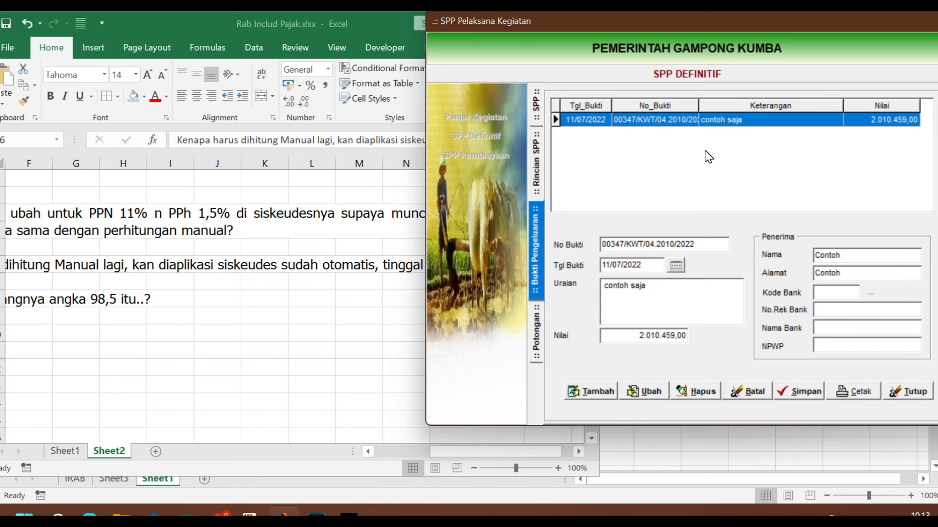
pyautogui.doubleClick(695, 120)
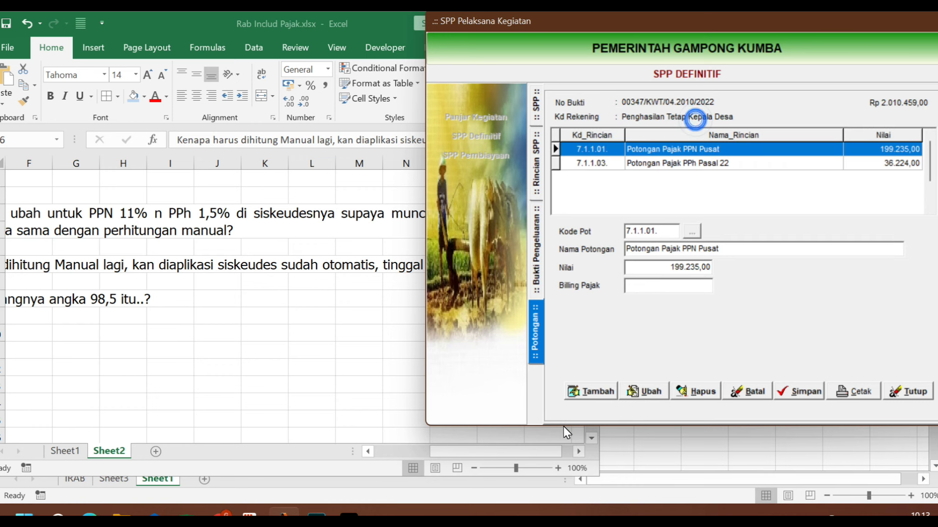
pyautogui.click(595, 386)
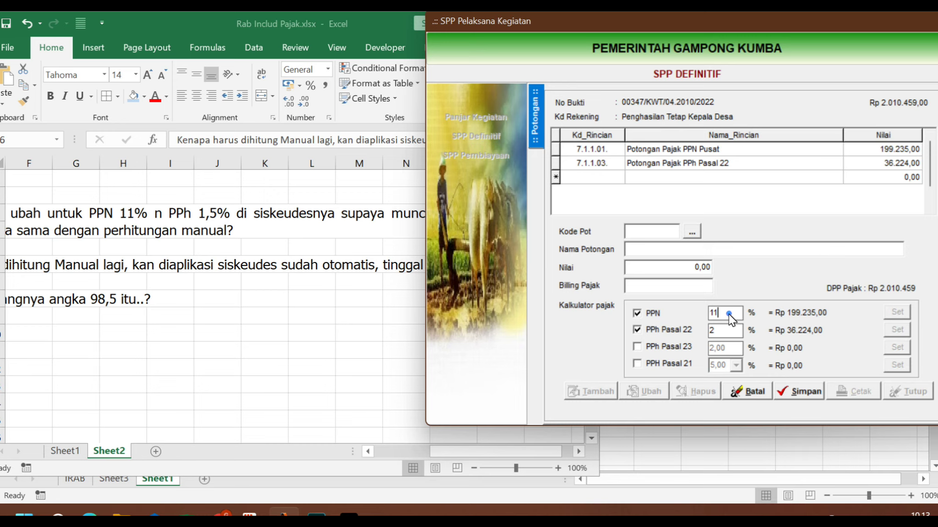
pyautogui.click(724, 330)
pyautogui.click(763, 393)
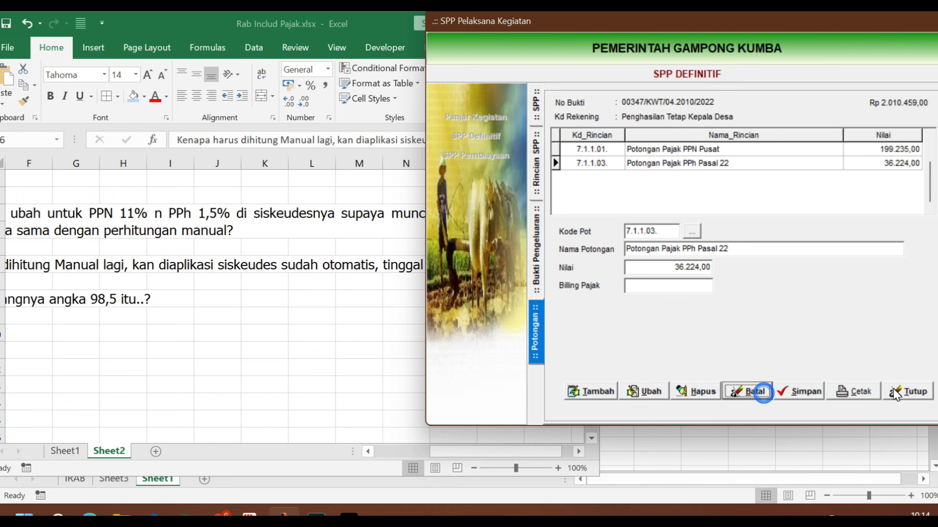
# Close the SPP Pelaksana Kegiatan form and minimise the Dua Metode Perhitungan Pajak.xlsx workbook.
pyautogui.click(908, 391)
pyautogui.click(861, 379)
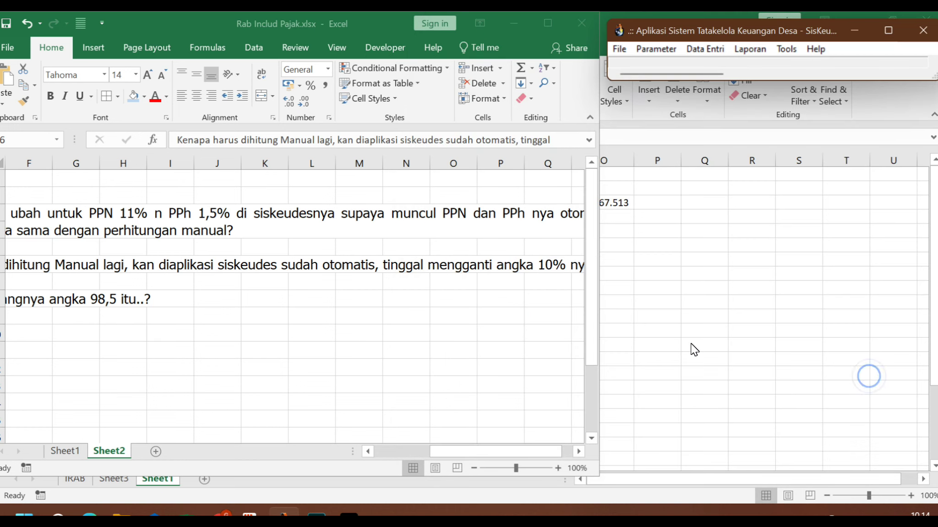
pyautogui.click(691, 349)
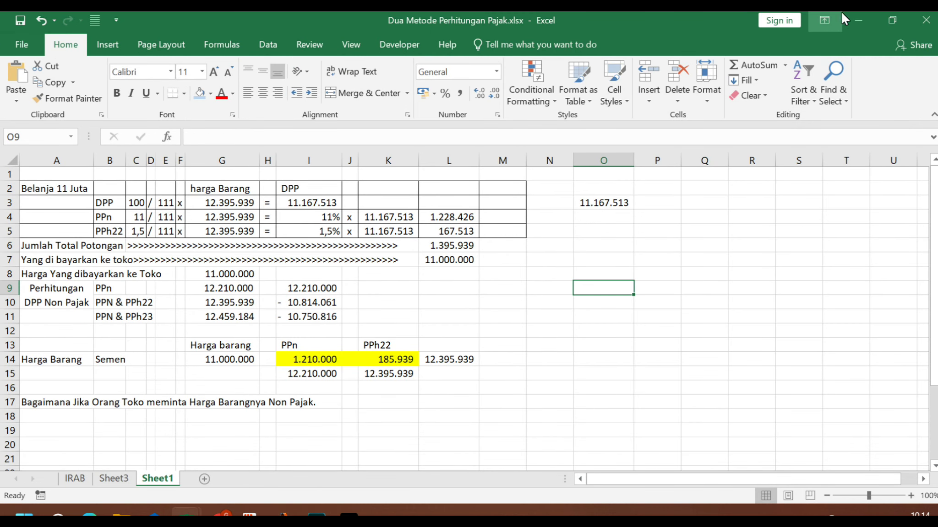
pyautogui.click(859, 18)
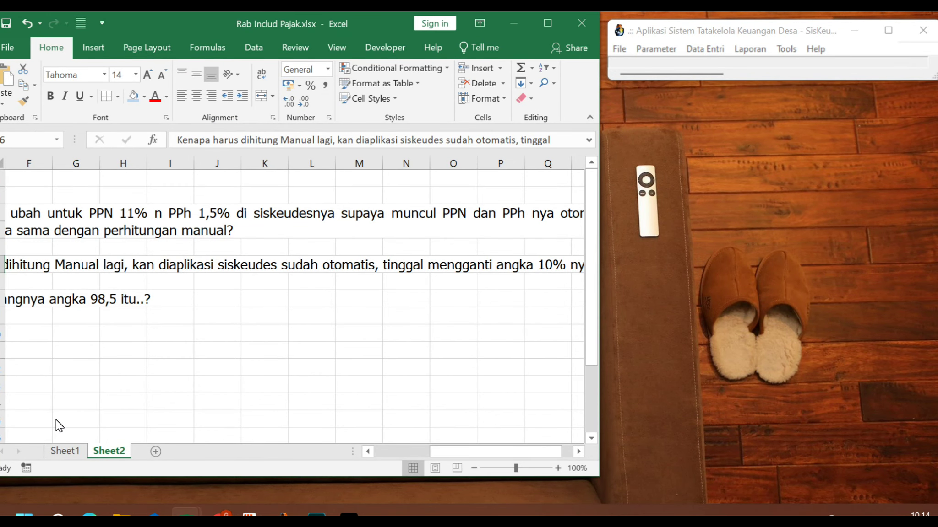
# Show Sheet1 of Rab Includ Pajak.xlsx in a maximised window.
pyautogui.click(63, 451)
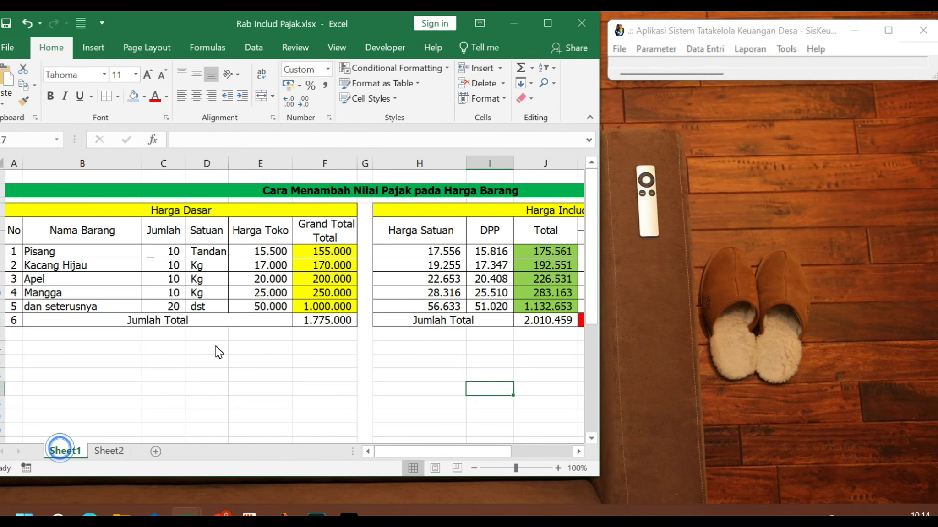
pyautogui.click(547, 24)
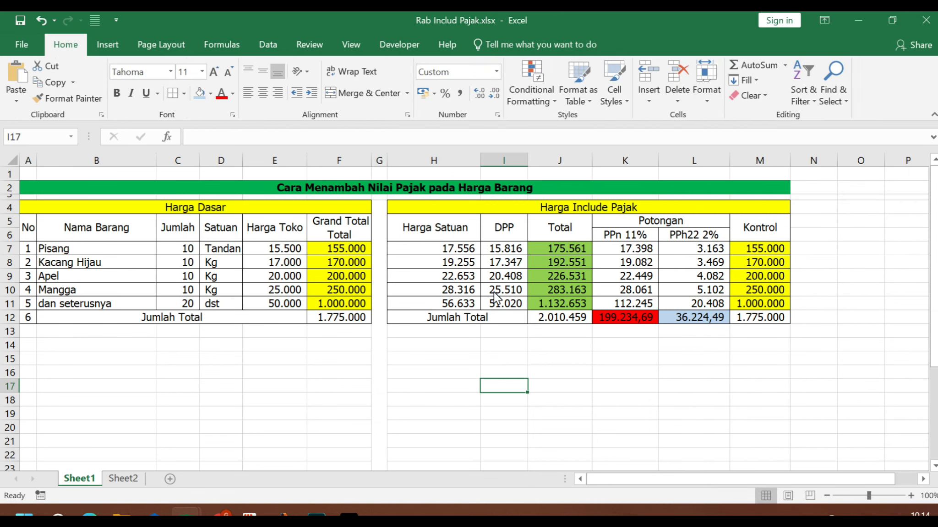